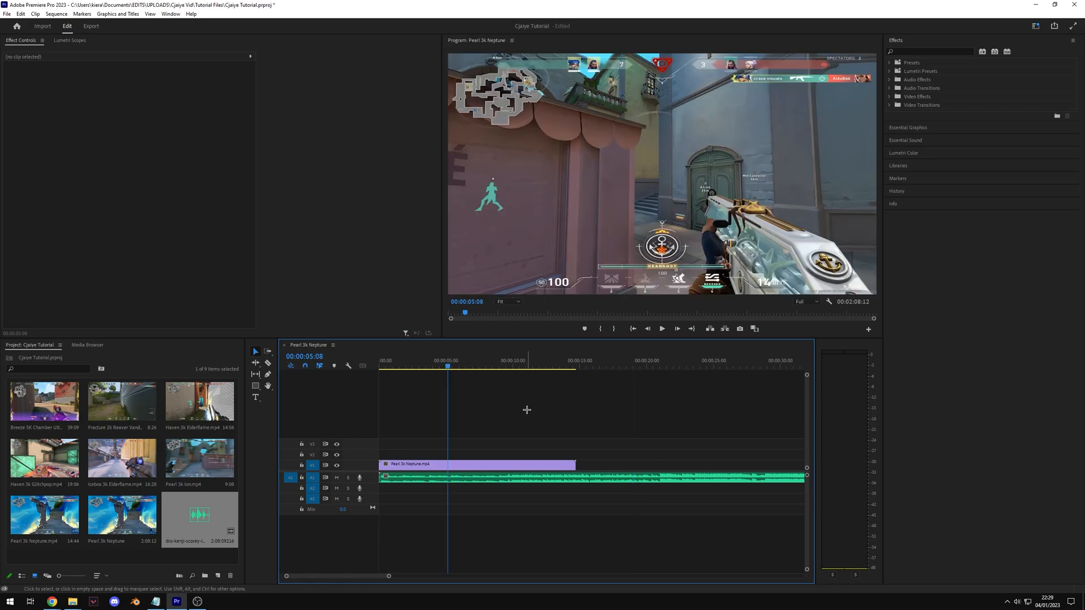
Increase the height of the Audio 1 track to enlarge the song's waveform.
left_click(478, 476)
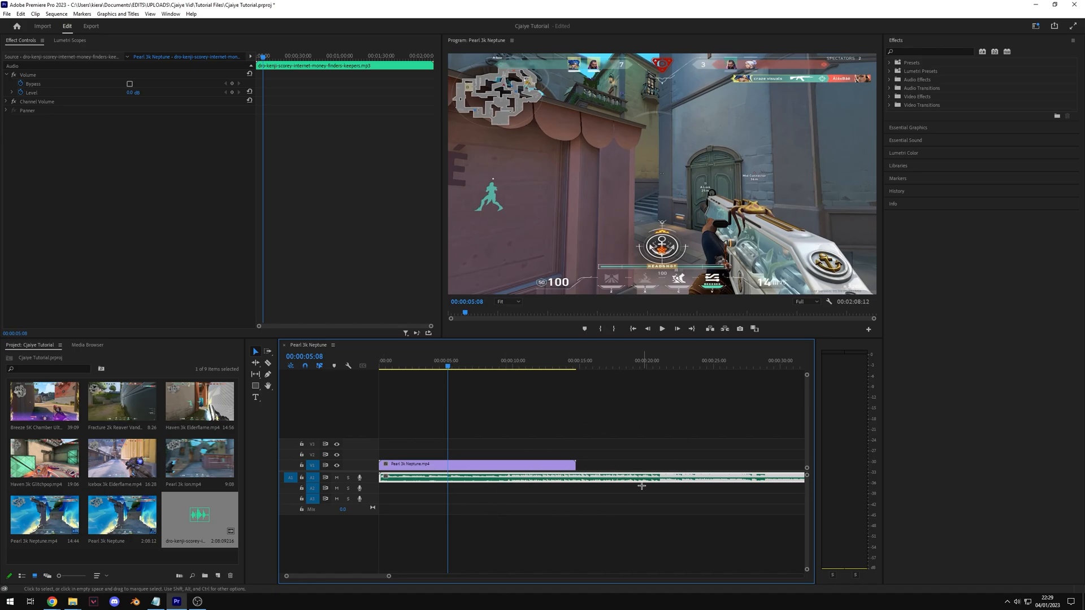
left_click(398, 494)
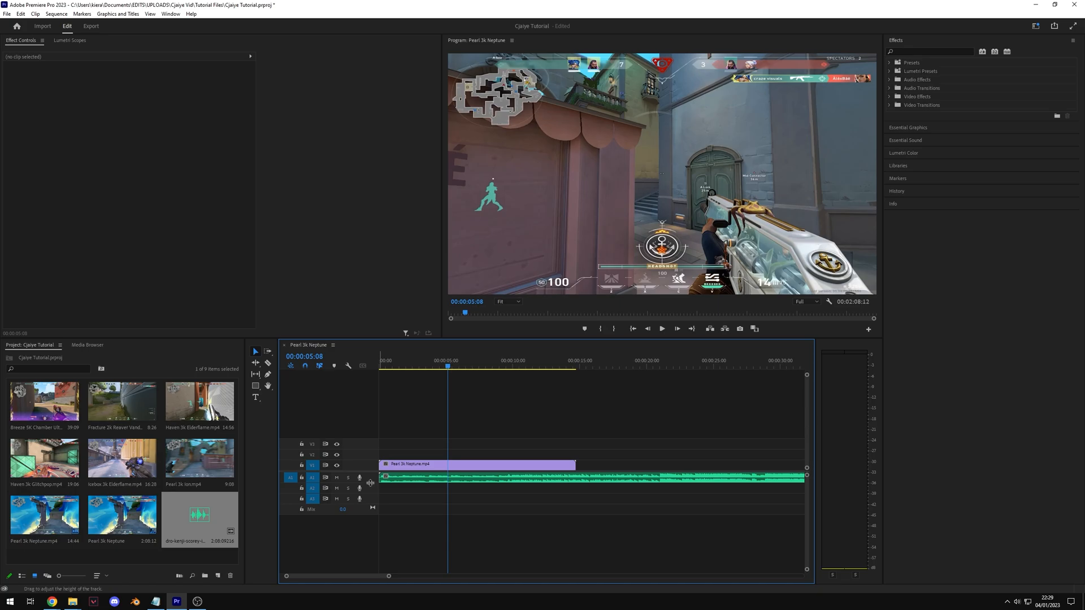
left_click_drag(370, 484, 370, 504)
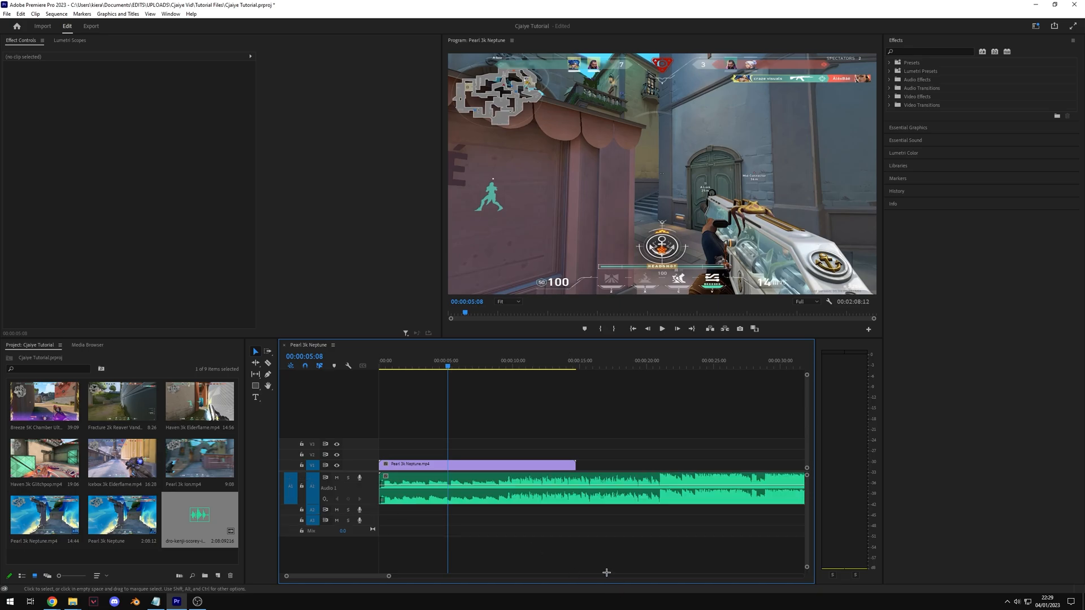
key("=")
scroll(530, 552, "down", 6)
scroll(530, 541, "up", 6)
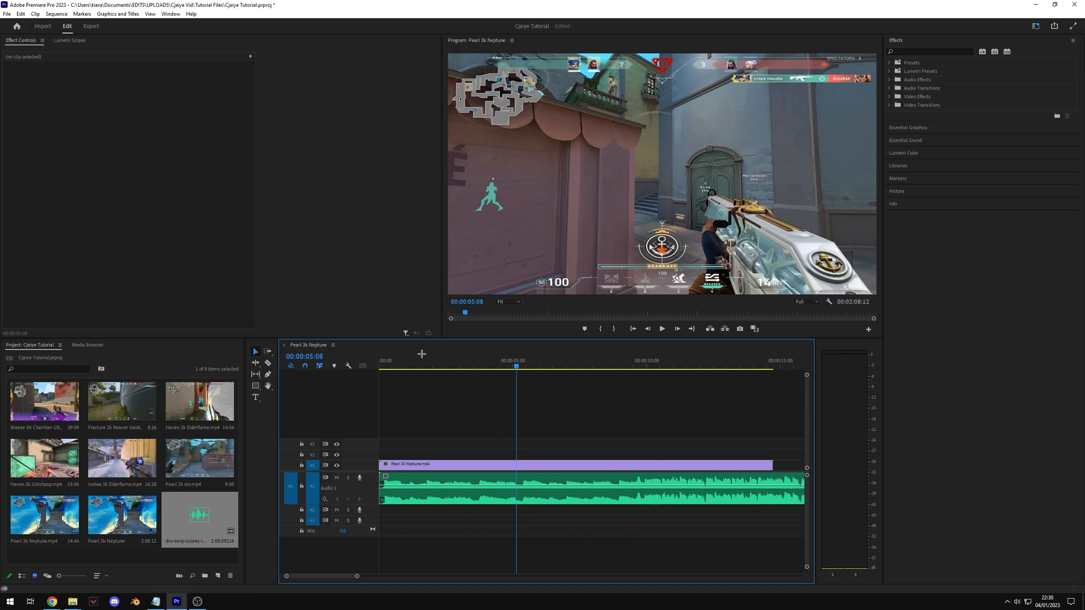
Switch to the Essentials workspace and return to the Effects workspace, leaving no clip selected.
left_click(1037, 25)
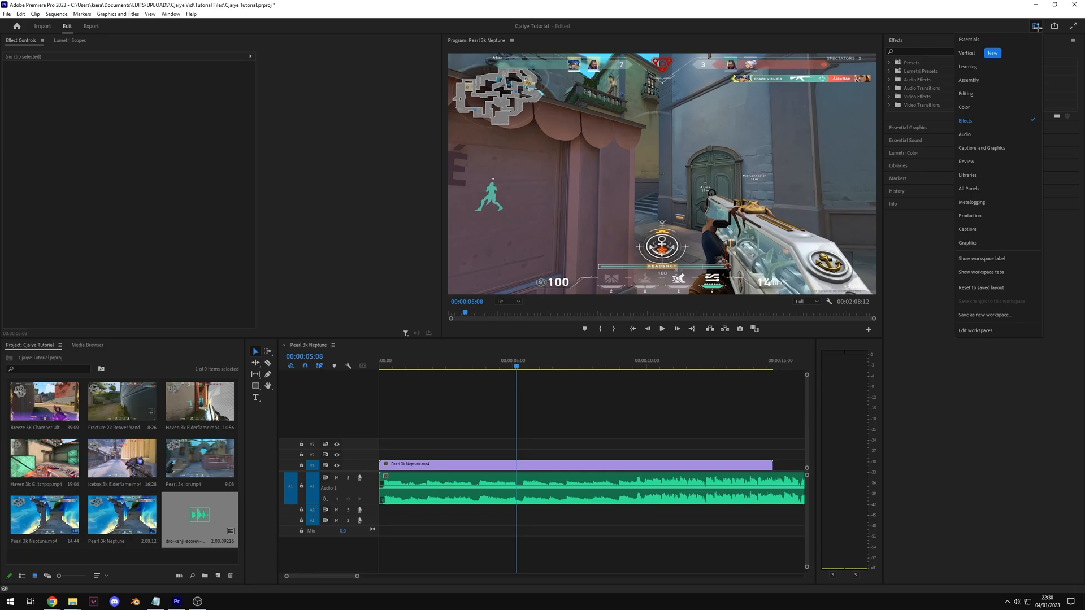
left_click(969, 40)
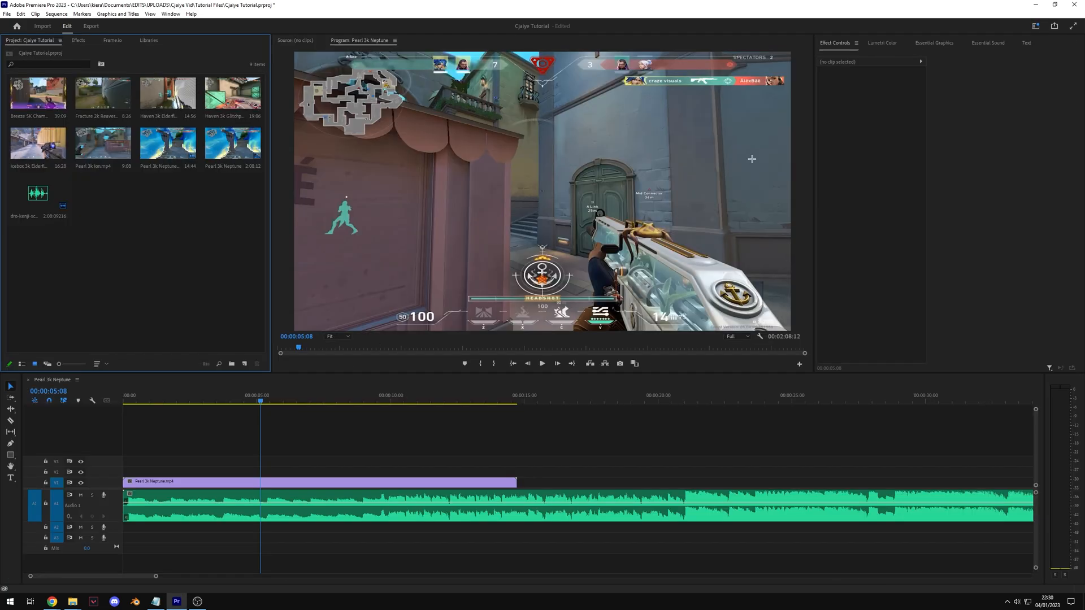
left_click(1037, 25)
left_click(990, 117)
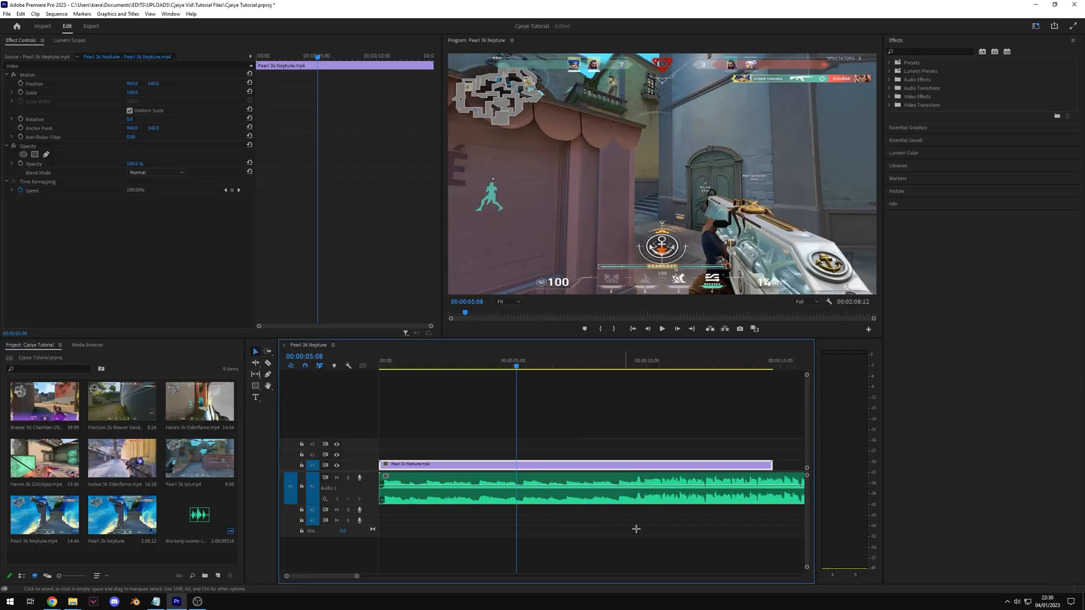
left_click(559, 423)
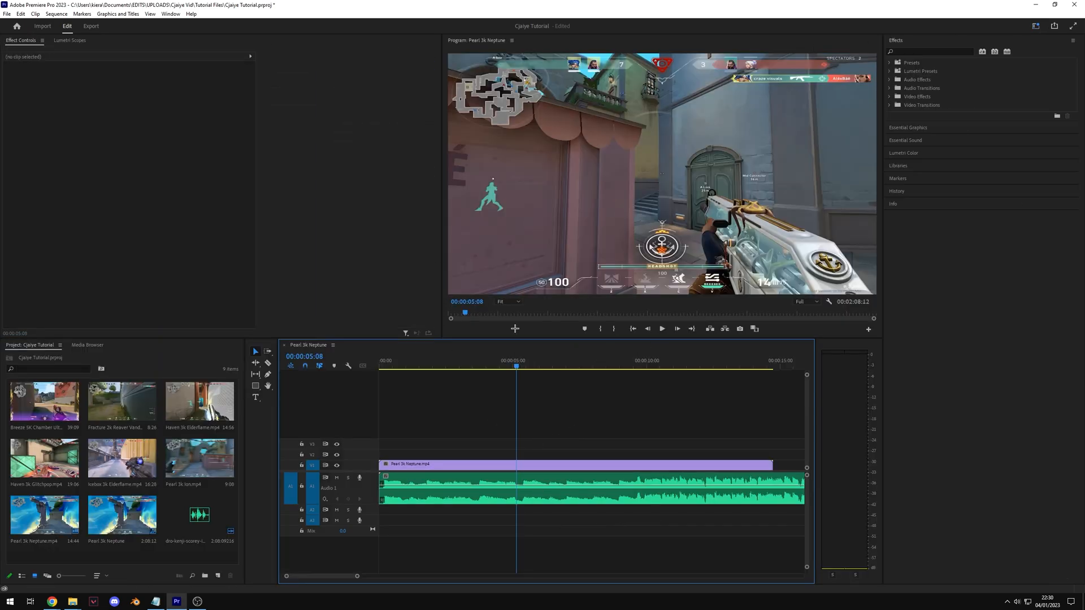
Select the song clip and add a clip marker to it at 00:00:17:07.
key("Home")
key("minus")
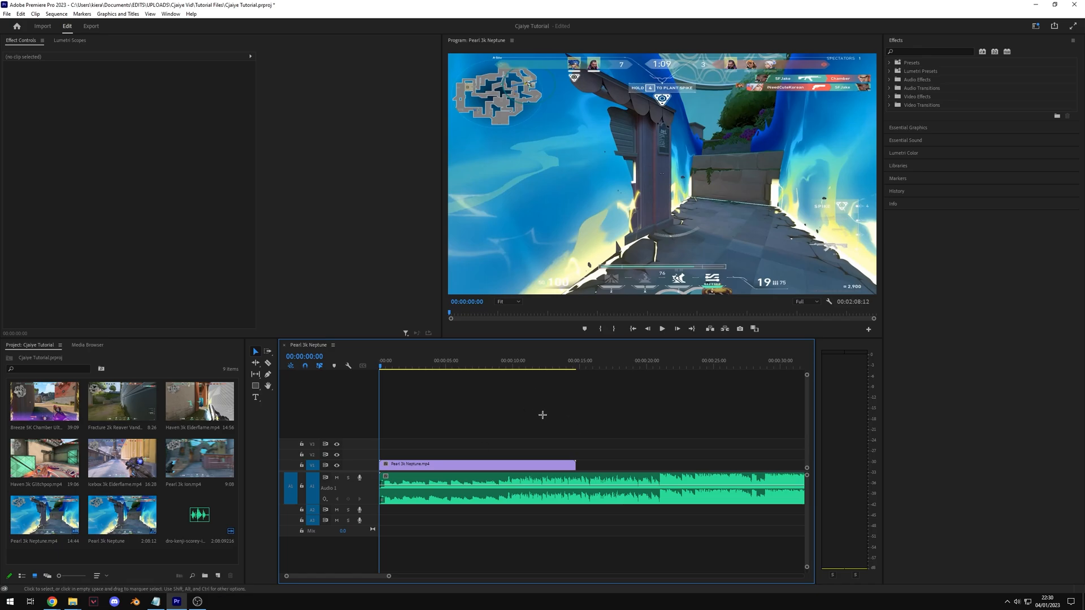
left_click(597, 478)
left_click(607, 366)
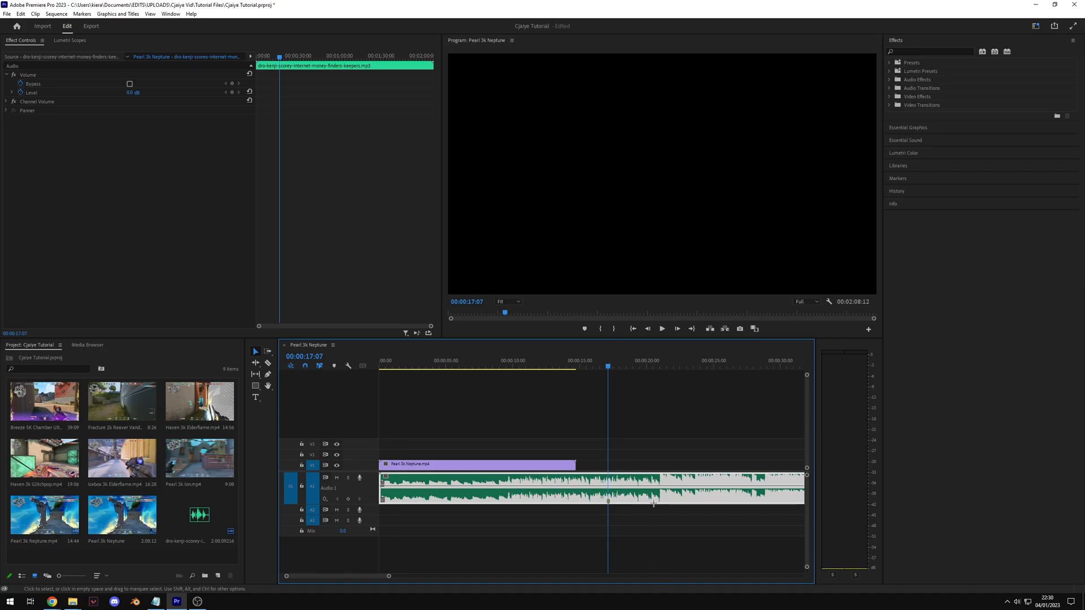
Add a sequence marker at 00:00:17:07 with no clip selected, move the playhead to 00:00:18:06 and clear that marker.
left_click(680, 409)
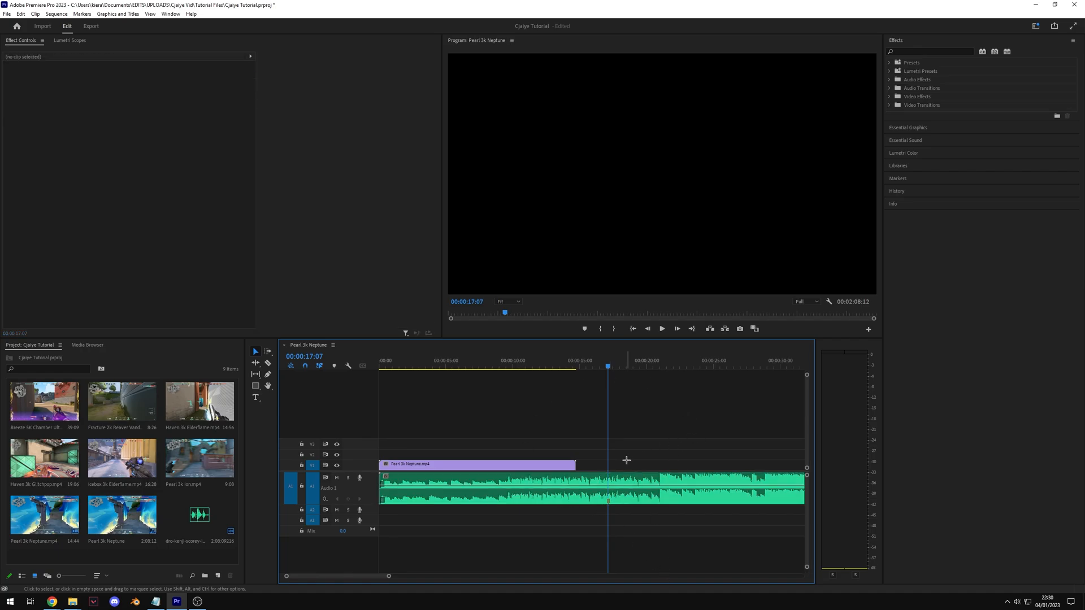
key("m")
left_click(621, 358)
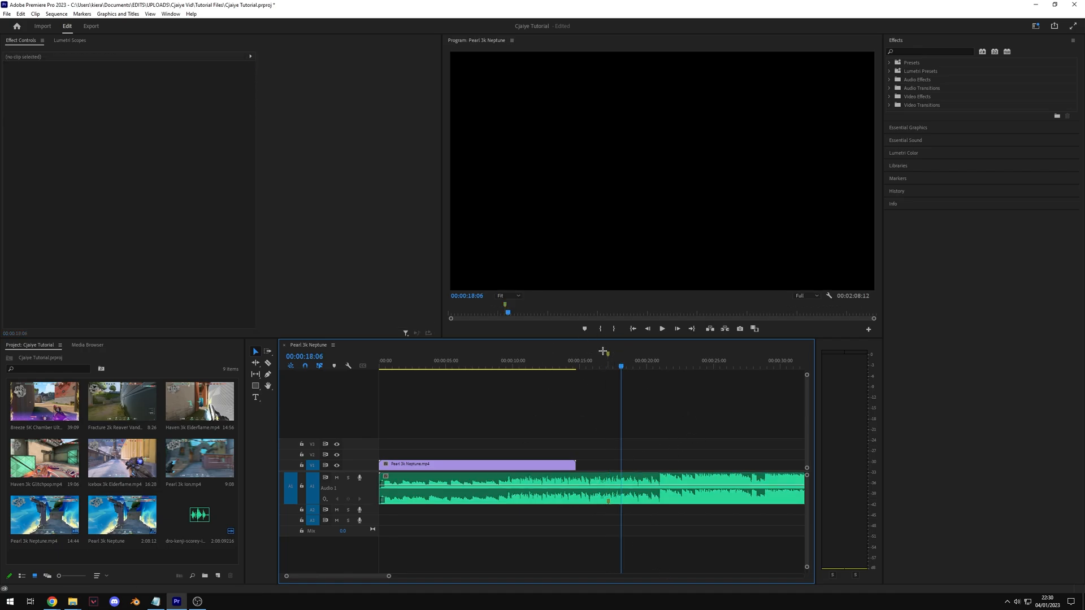
right_click(608, 356)
left_click(643, 486)
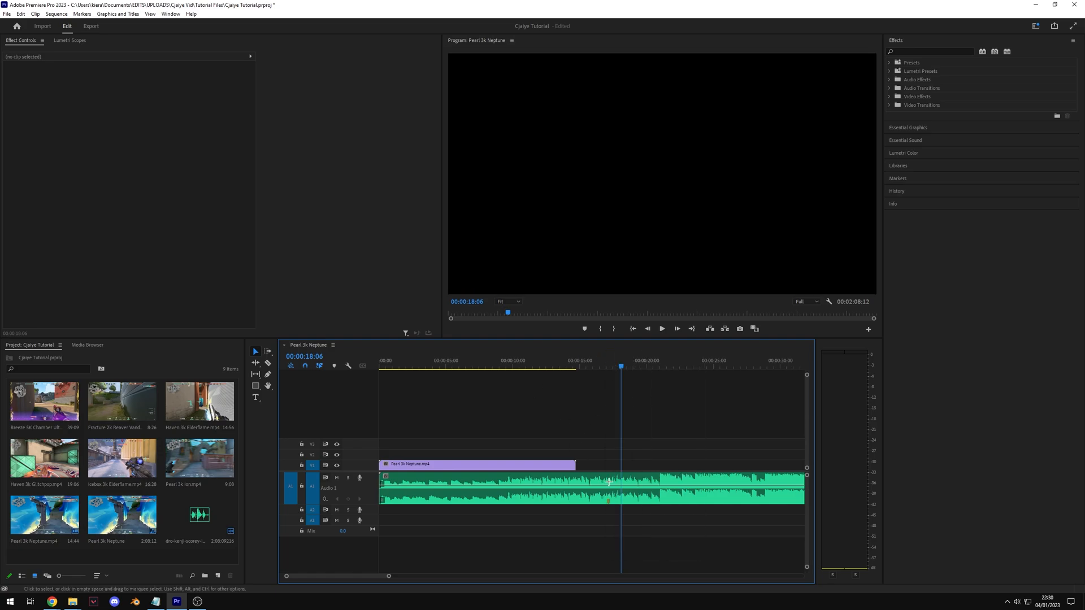
Select the song clip and mark its beats with clip markers during playback, starting at about 11 seconds.
left_click(640, 480)
left_click_drag(616, 497, 682, 498)
left_click(674, 502, "ctrl")
left_click(673, 472)
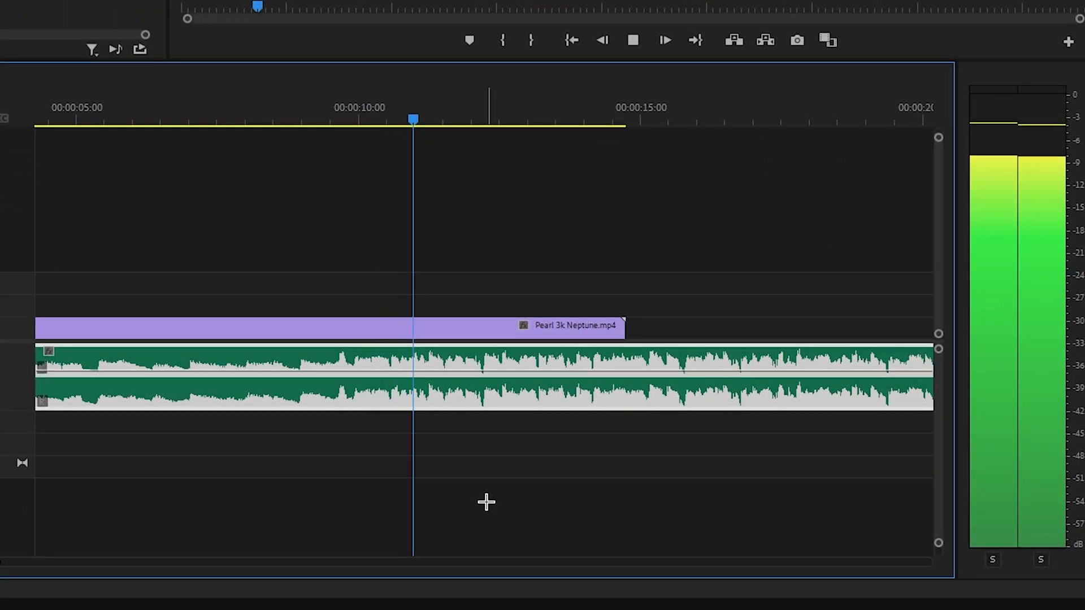
key("m")
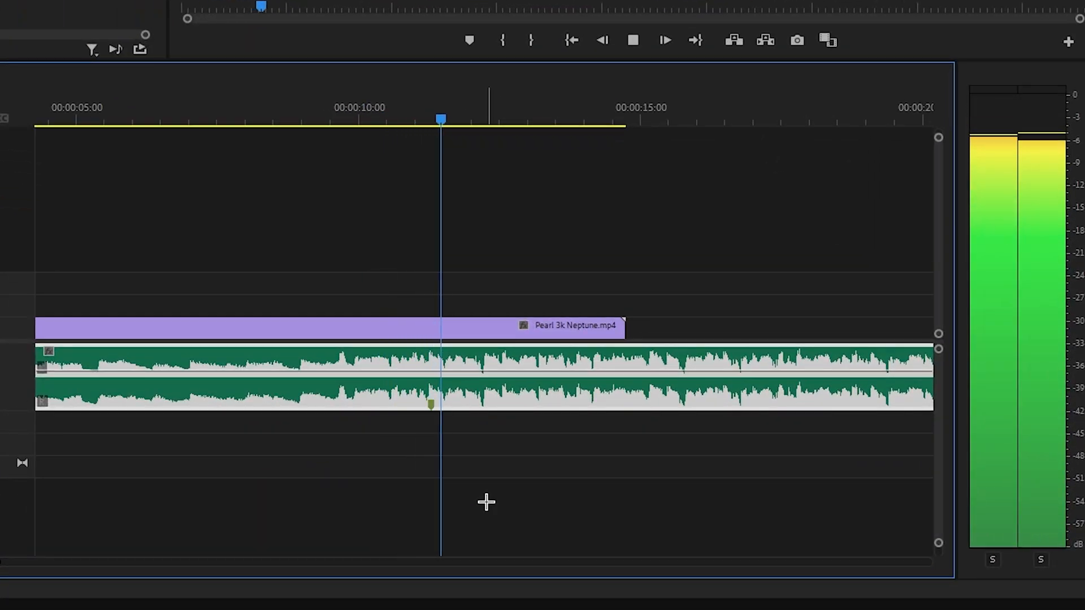
key("m")
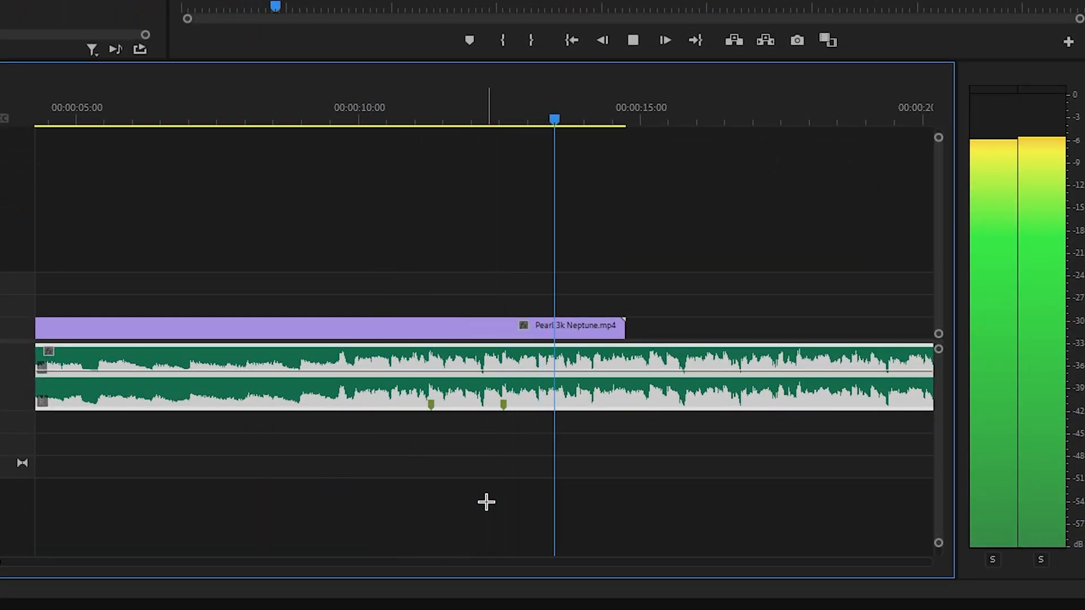
key("m")
key("m")
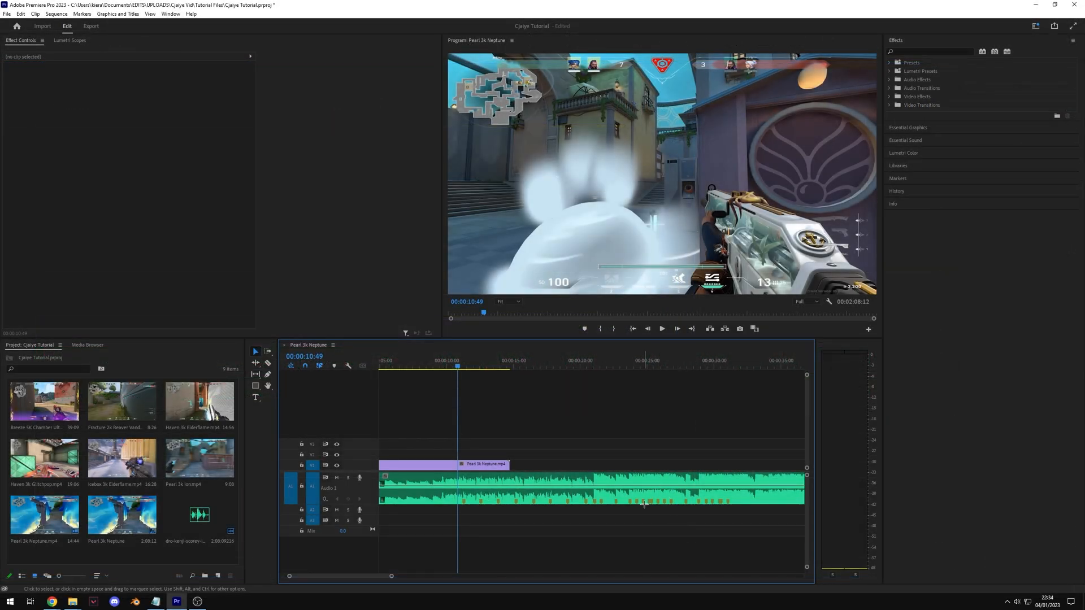
Play the song from 00:00:10:49 to about 31 seconds to check the clip markers against the beats.
key("equal")
scroll(565, 478, "down", 3)
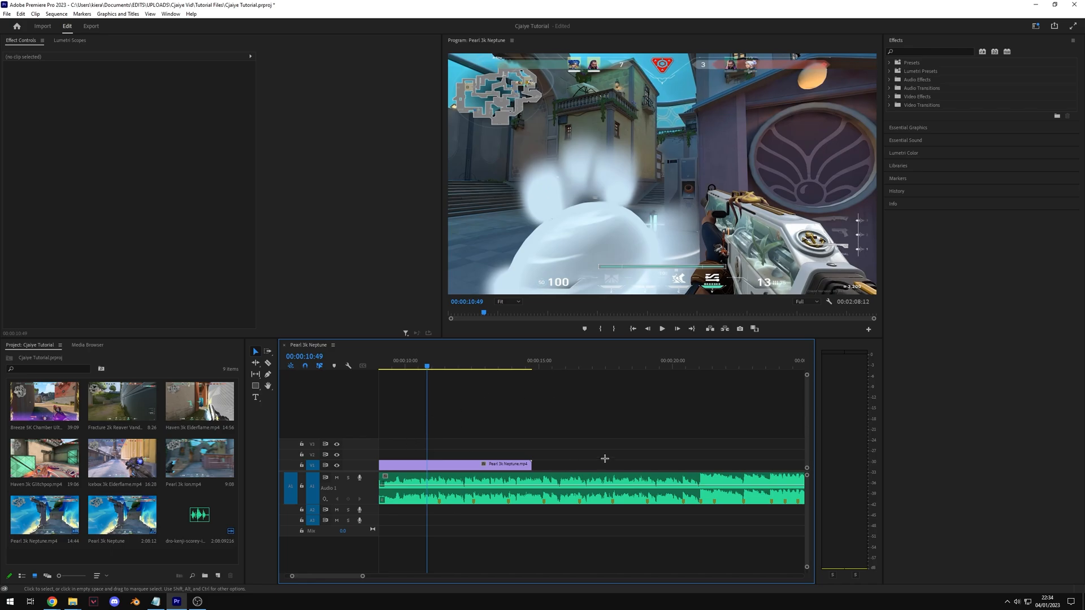
scroll(648, 460, "up", 1)
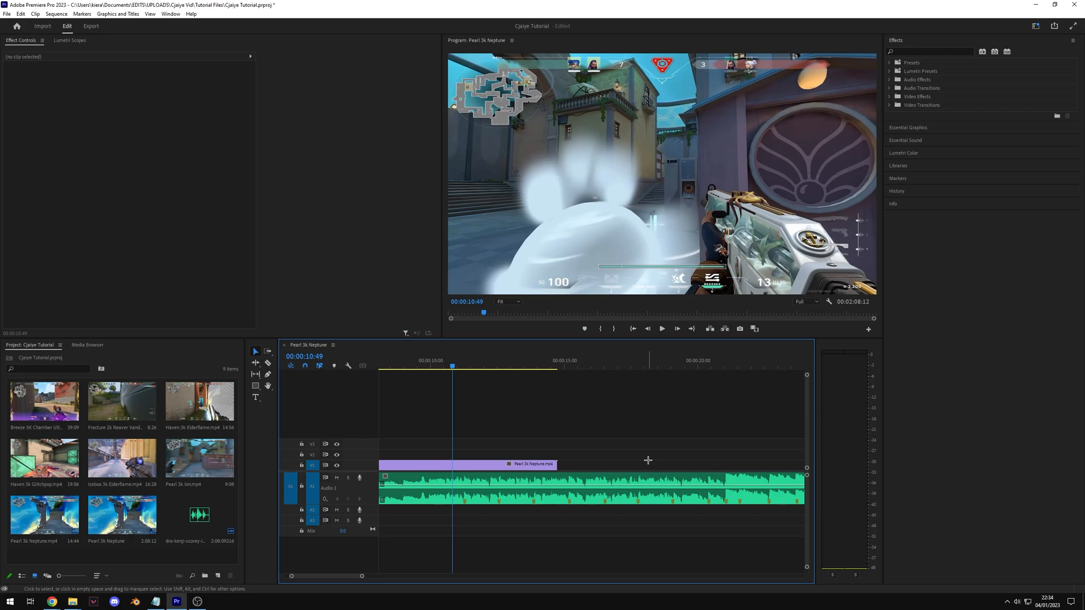
scroll(651, 462, "down", 2)
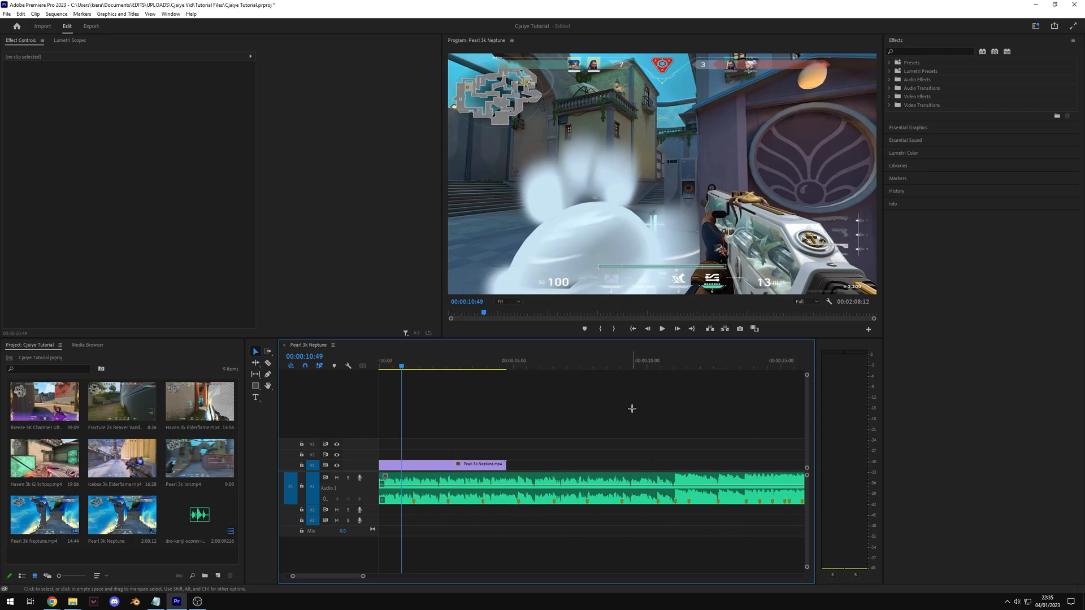
key("space")
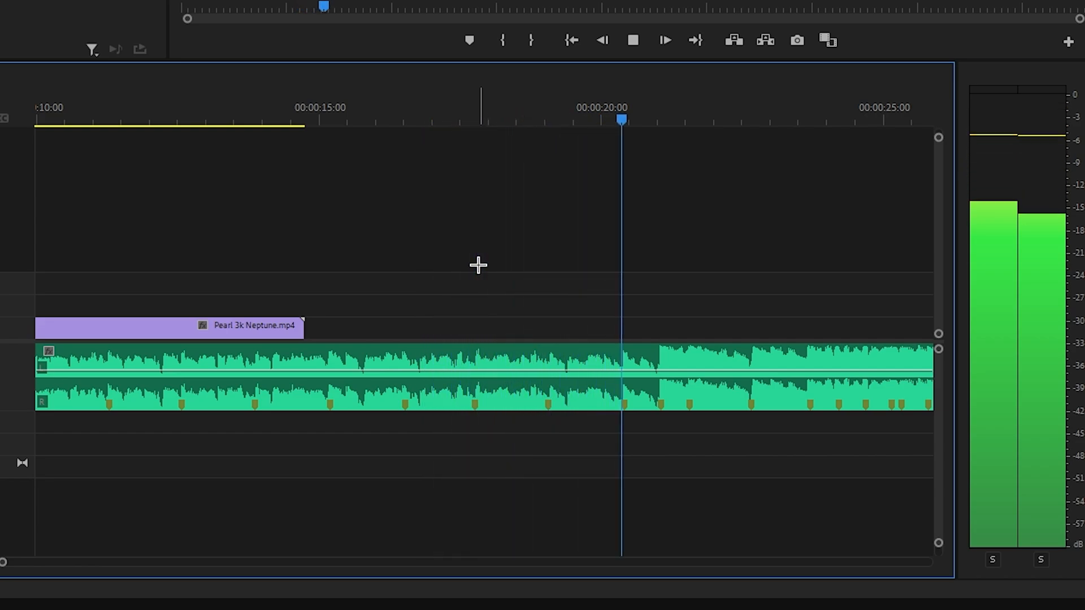
scroll(482, 262, "down", 3)
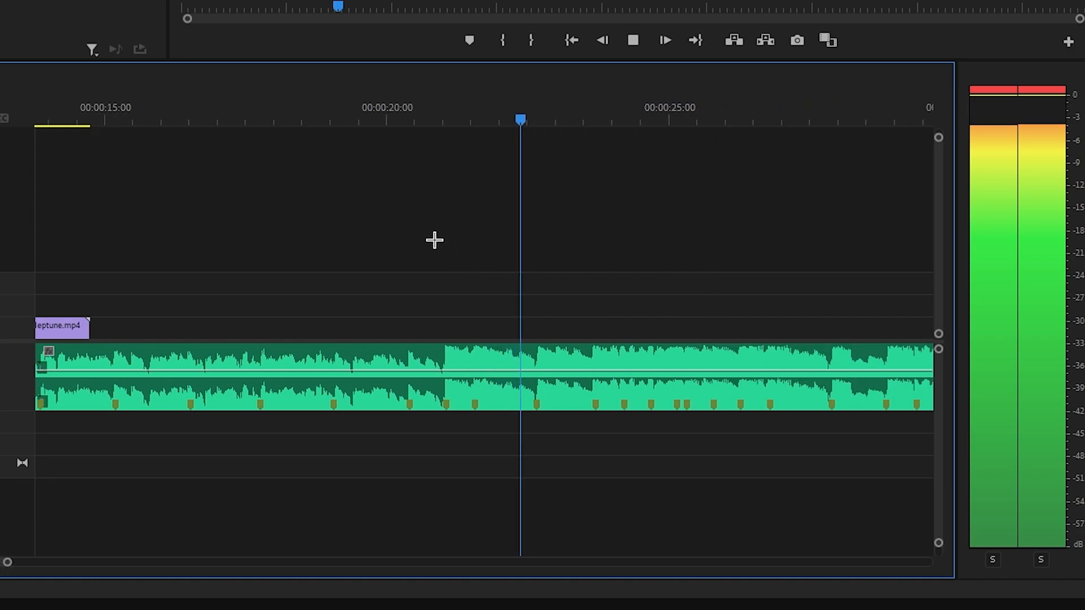
scroll(353, 240, "down", 2)
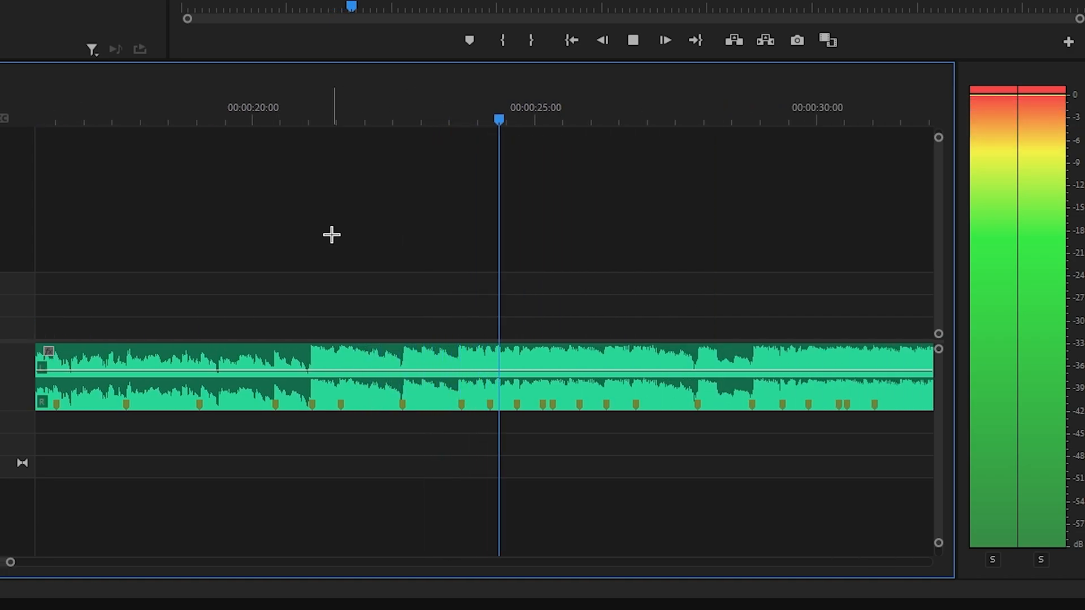
scroll(331, 232, "down", 2)
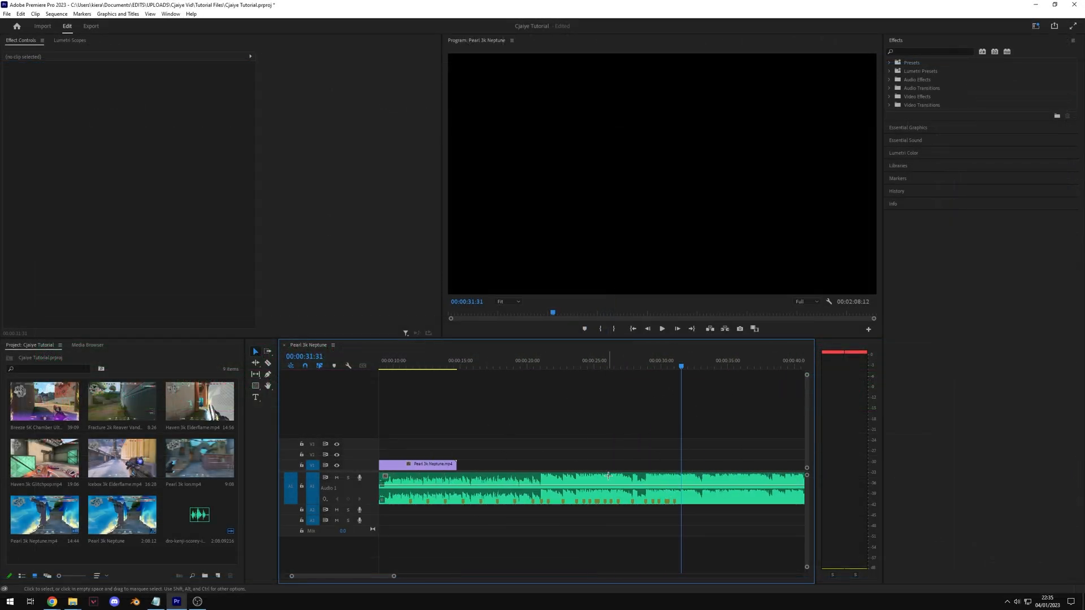
scroll(559, 455, "up", 1)
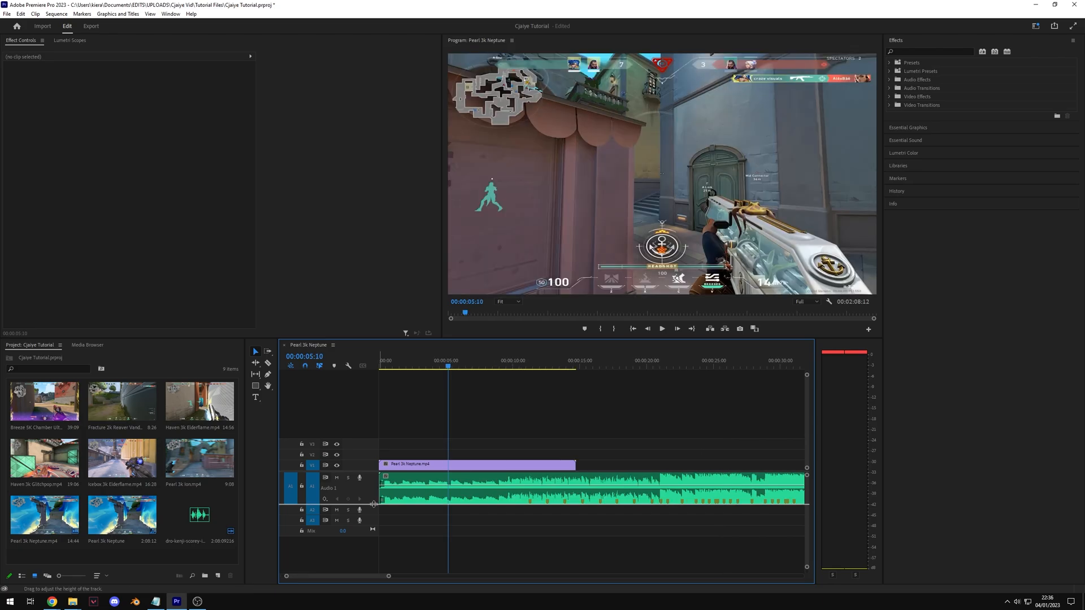
Make Audio 1 shorter and Video 1 taller, and split the Pearl 3k Neptune.mp4 clip at 00:00:02:32 with the Razor tool.
left_click_drag(377, 505, 377, 482)
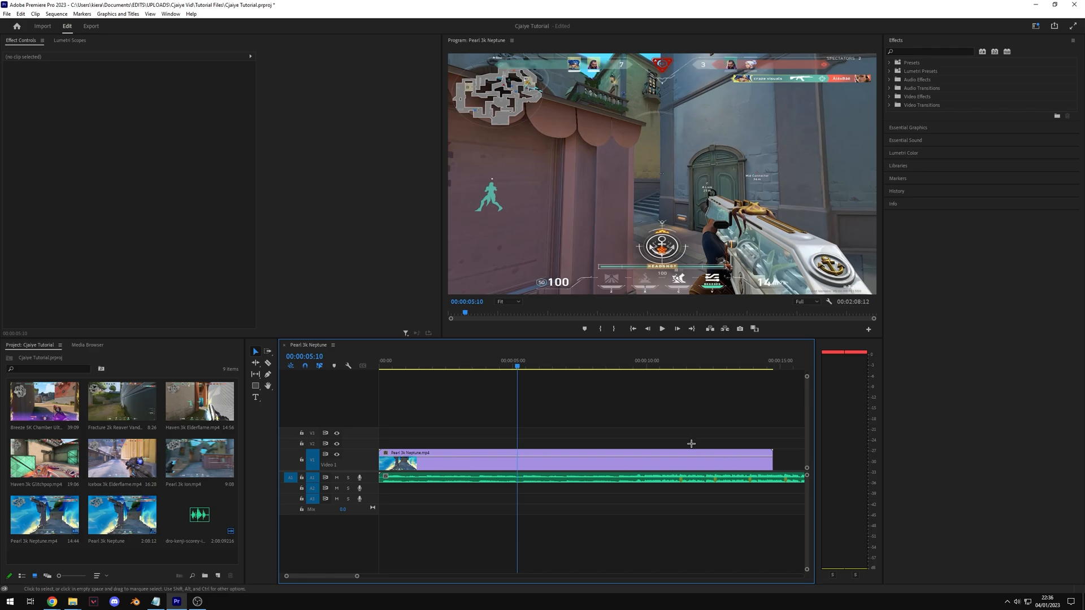
left_click(498, 461)
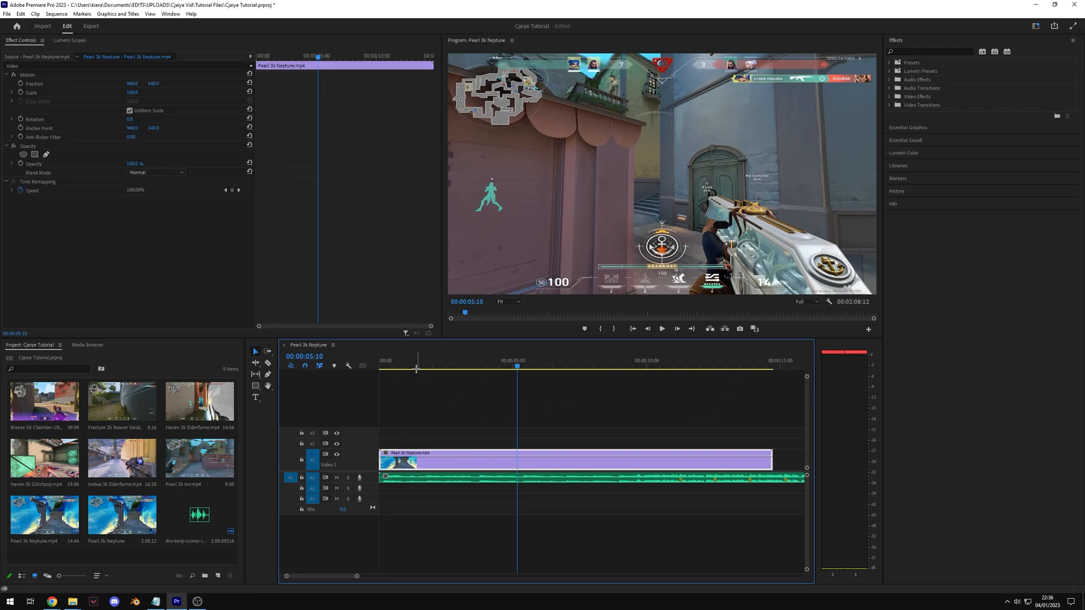
left_click(446, 366)
left_click(472, 405)
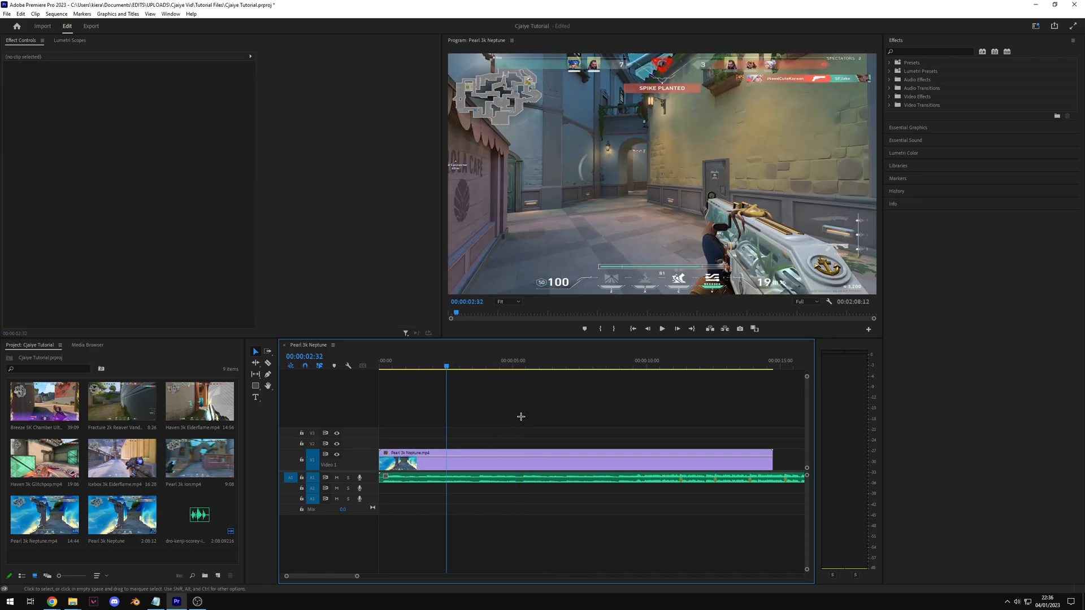
left_click(268, 363)
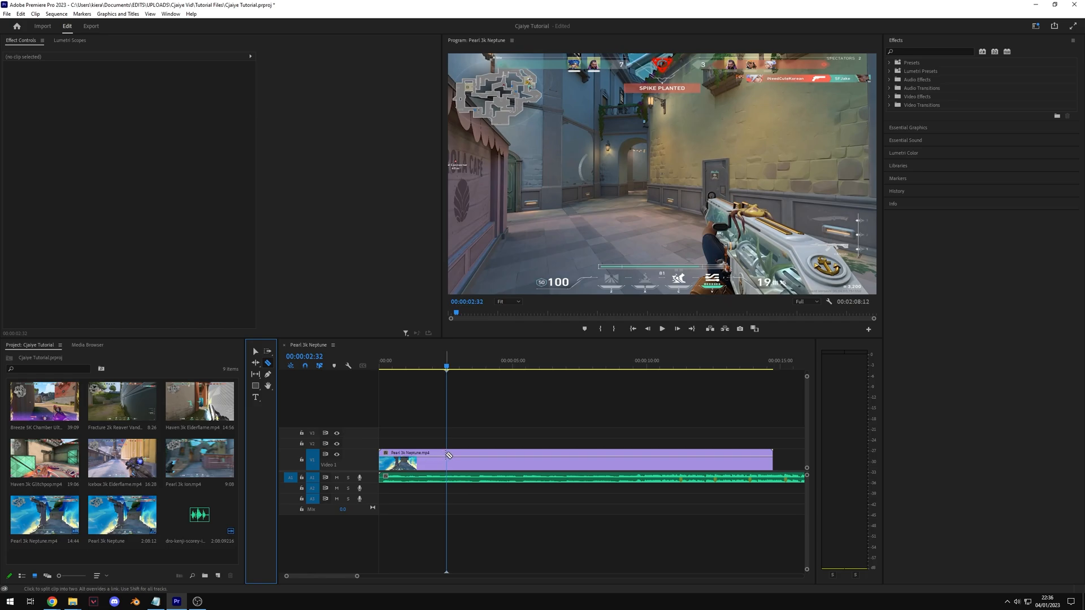
left_click(447, 456)
Try two additional Razor cuts at about 8 and 10 seconds in the gameplay clip and undo both.
left_click(603, 457)
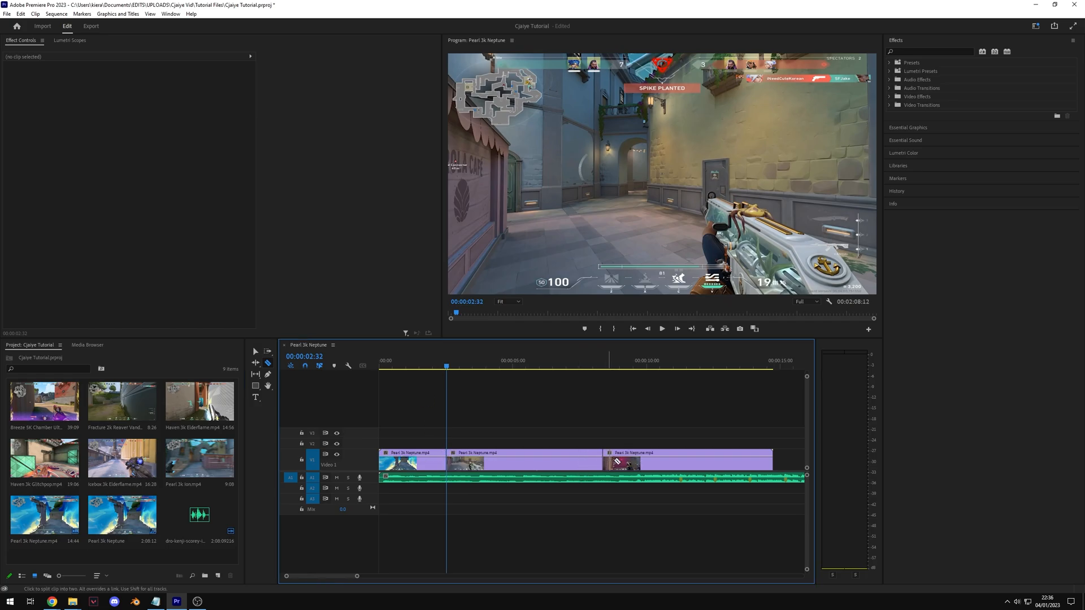
left_click(663, 457)
key("ctrl+z")
key("ctrl+z")
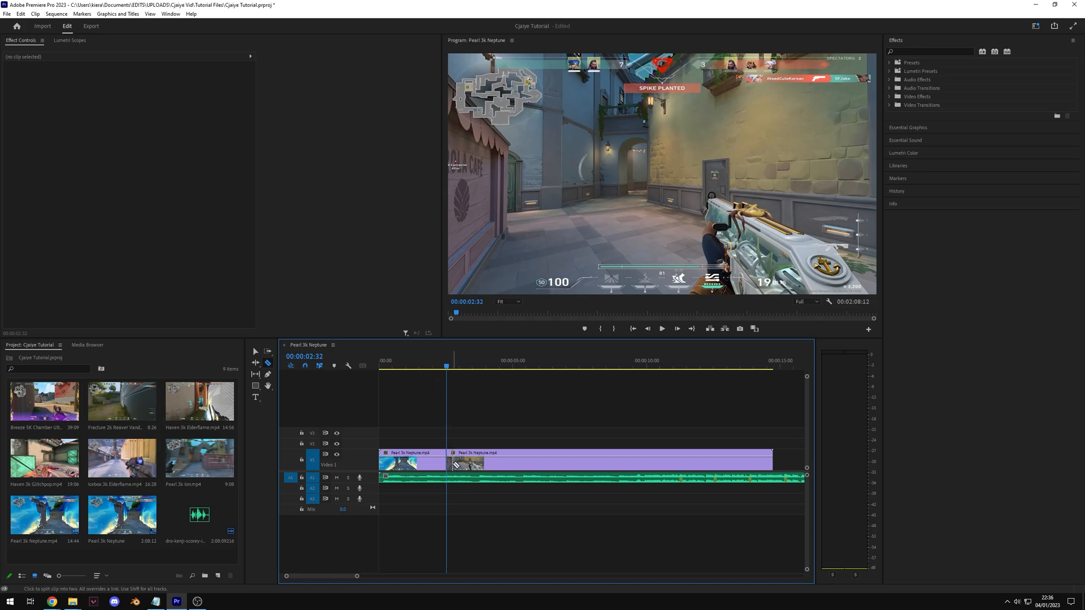
Look up the shortcuts for Add Edit, Ripple Delete and Ripple Trim Previous Edit To Playhead, and leave the shortcut settings unchanged.
key("ctrl+alt+k")
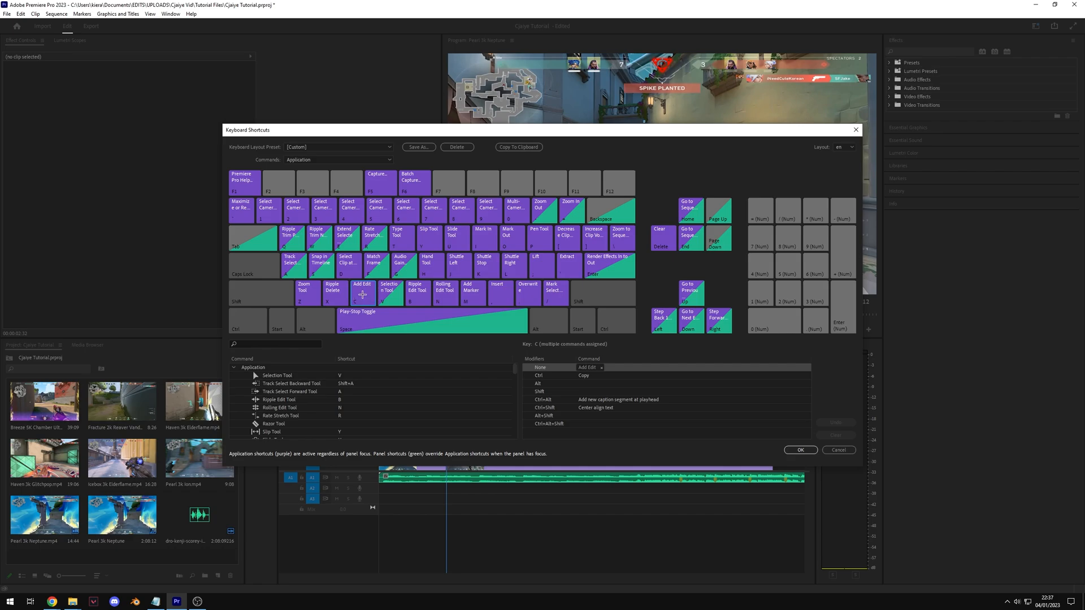
left_click(343, 290)
left_click(290, 235)
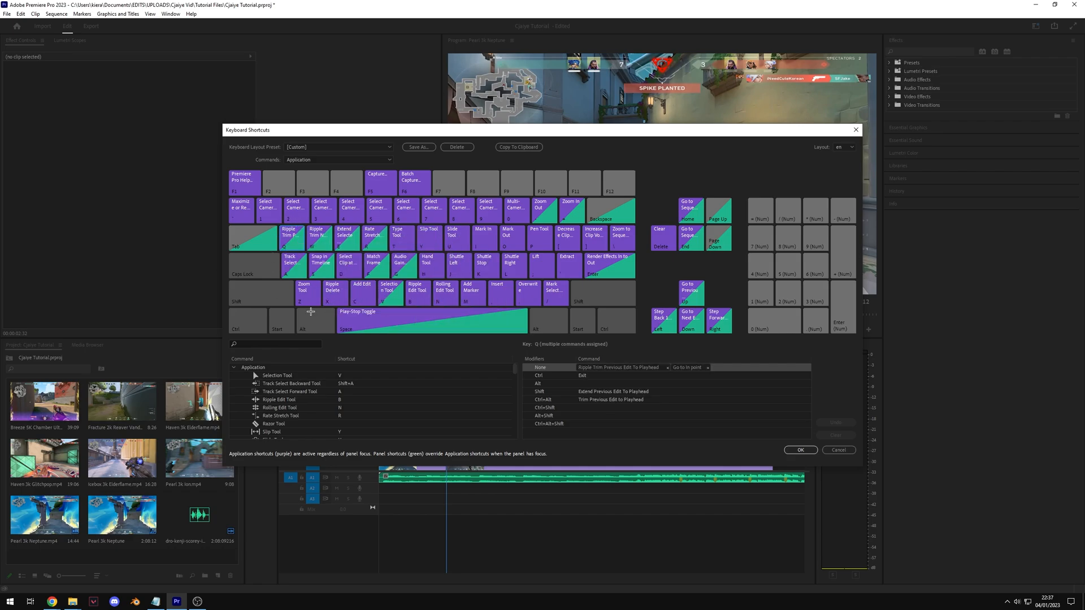
left_click(838, 450)
Split the second Pearl 3k Neptune.mp4 segment at 00:00:04:33 and 00:00:06:30 with Add Edit.
left_click(502, 362)
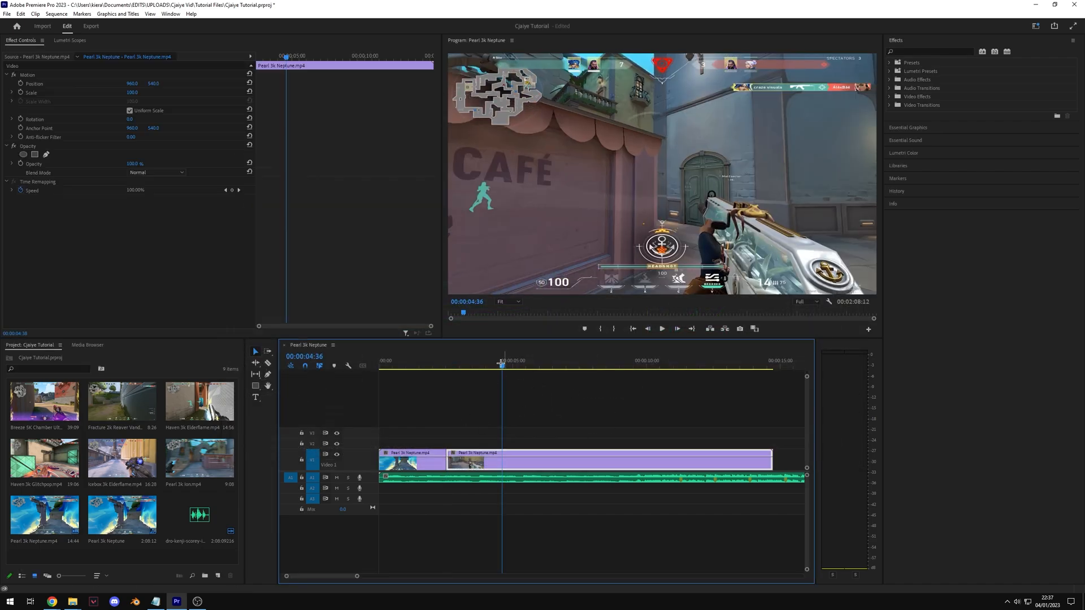
left_click_drag(502, 362, 501, 362)
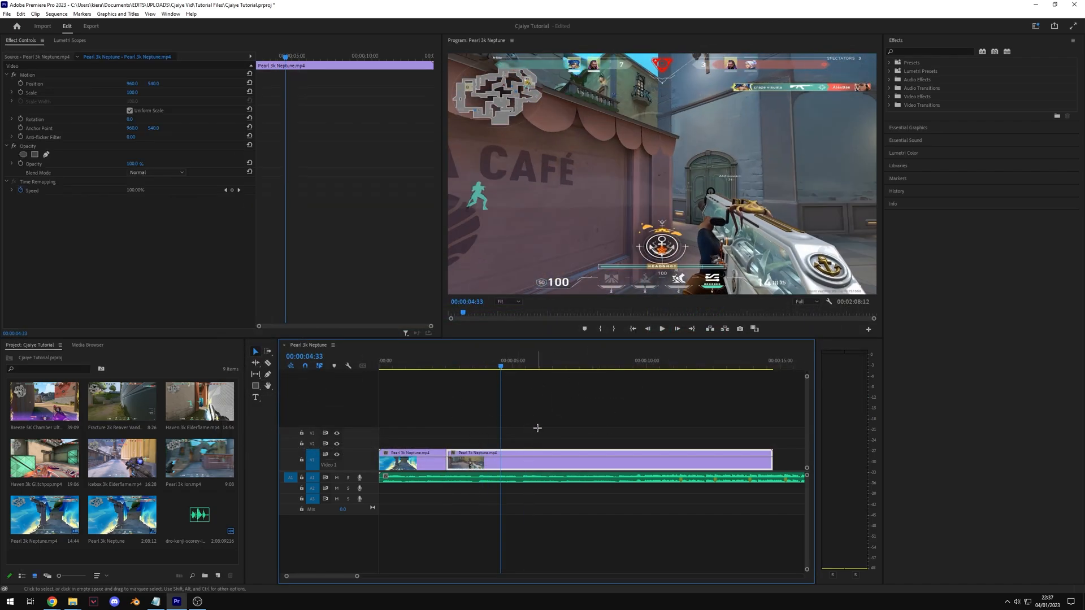
key("ctrl+k")
left_click(552, 362)
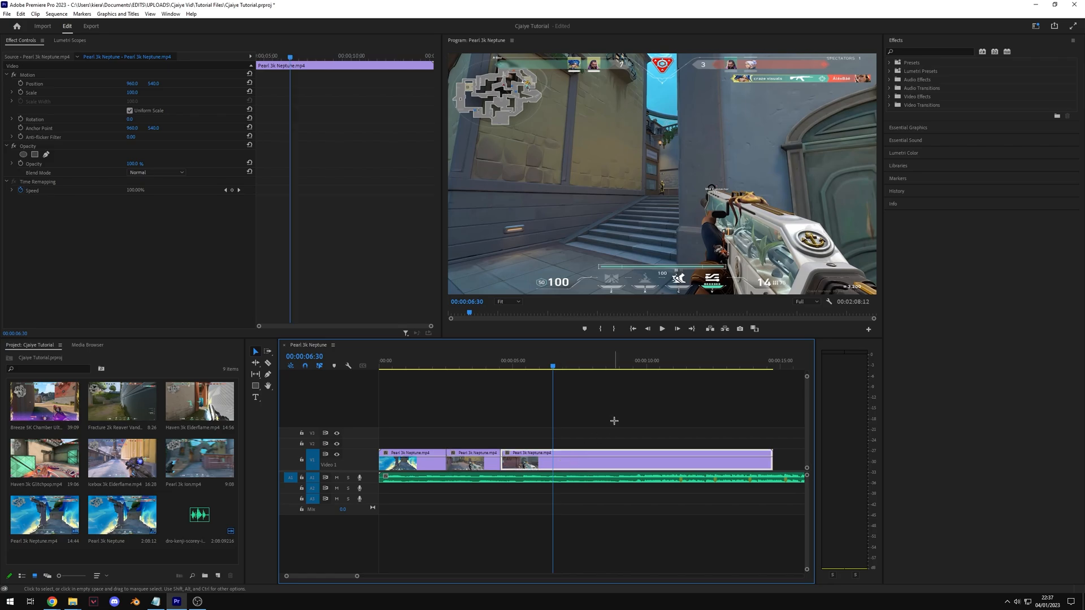
key("ctrl+k")
Try Ripple Trim Previous Edit To Playhead at 00:00:08:28 on the last gameplay segment and undo it.
left_click(606, 363)
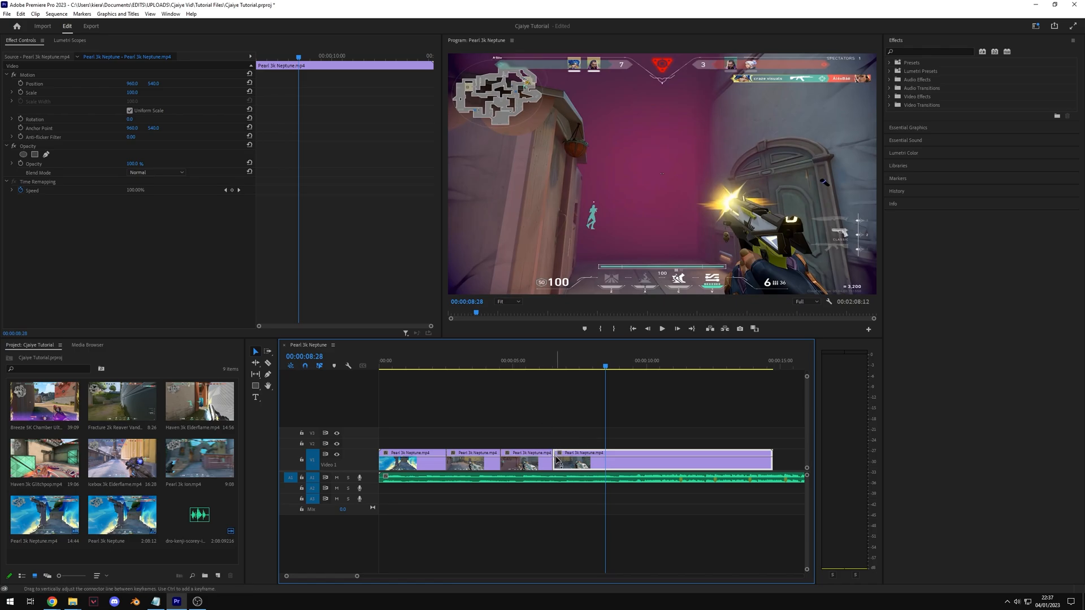
key("q")
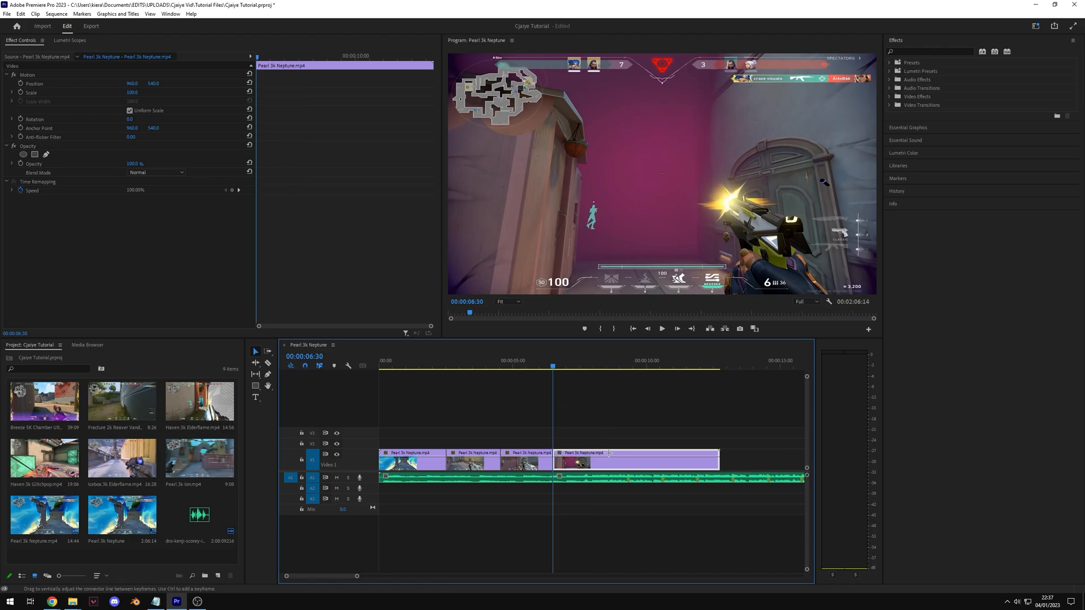
key("space")
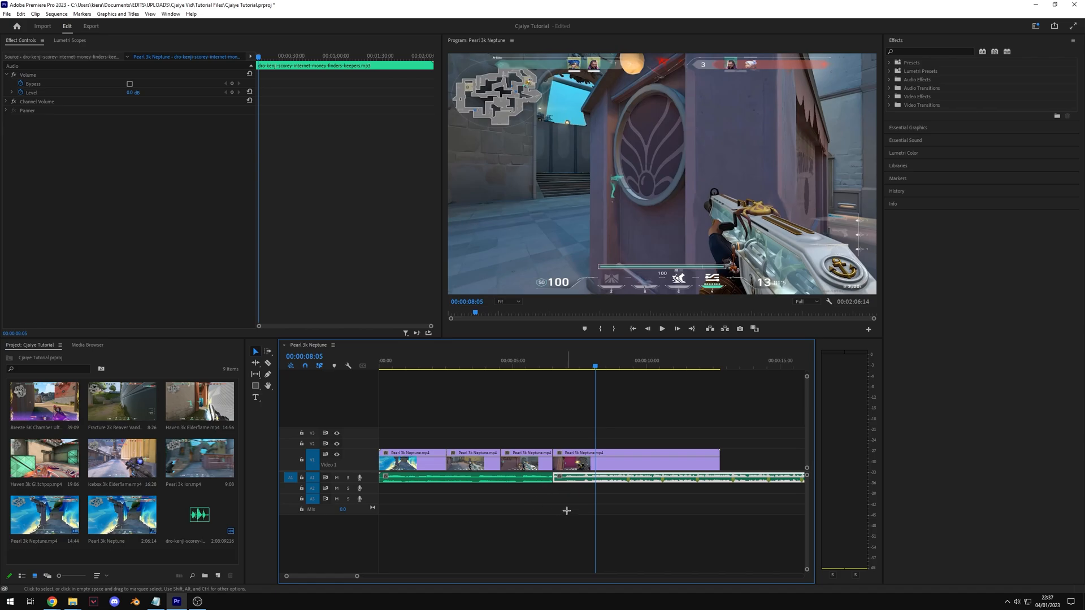
key("ctrl+z")
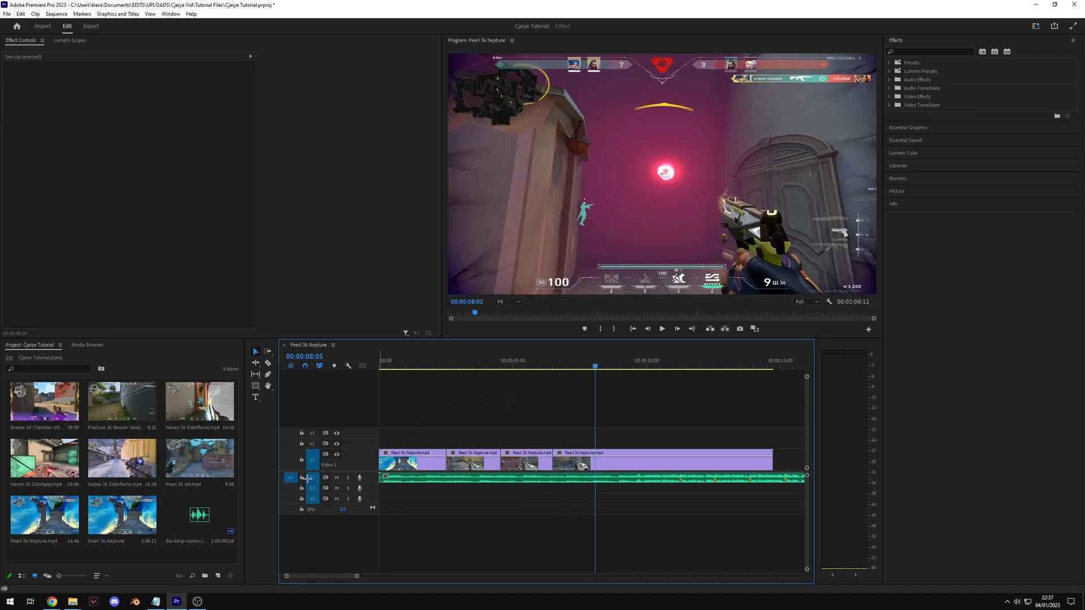
key("q")
key("ctrl+z")
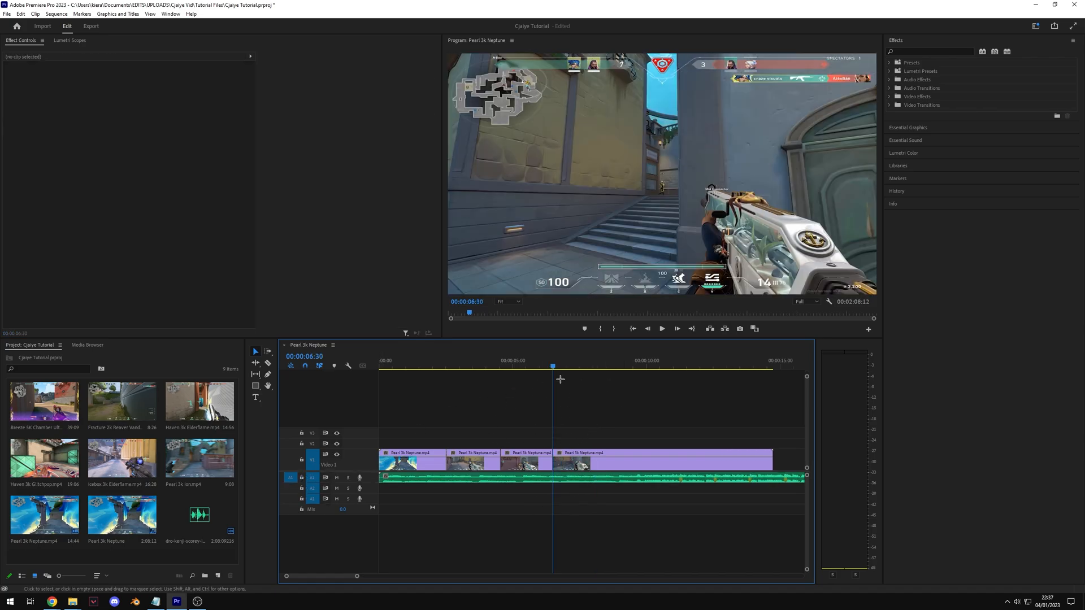
Ripple delete the gameplay segment between 00:00:04:33 and 00:00:06:30.
left_click_drag(564, 366, 511, 370)
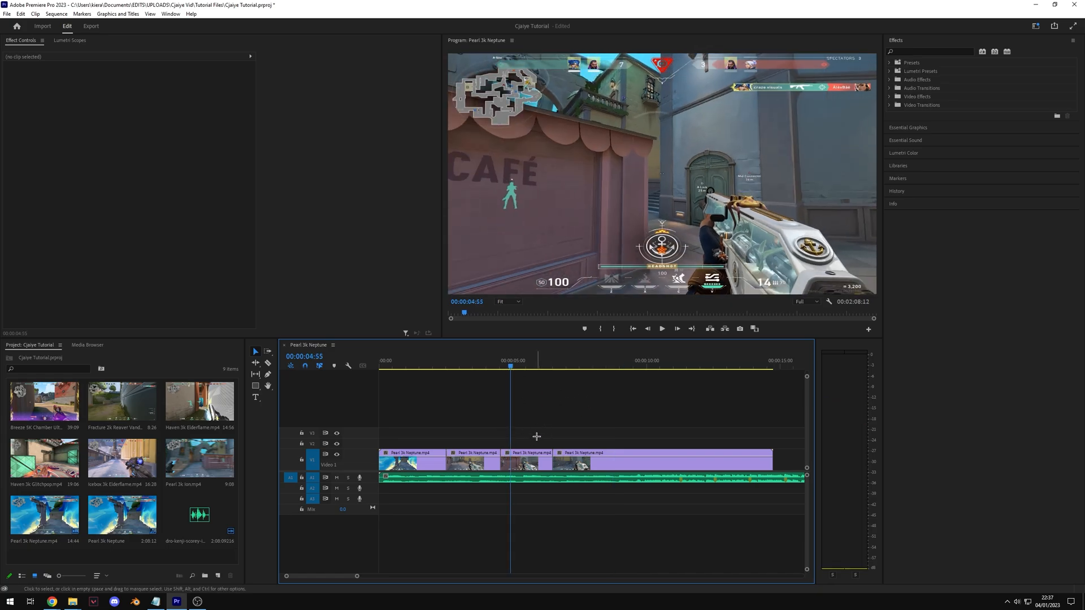
left_click(533, 461)
key("shift+Delete")
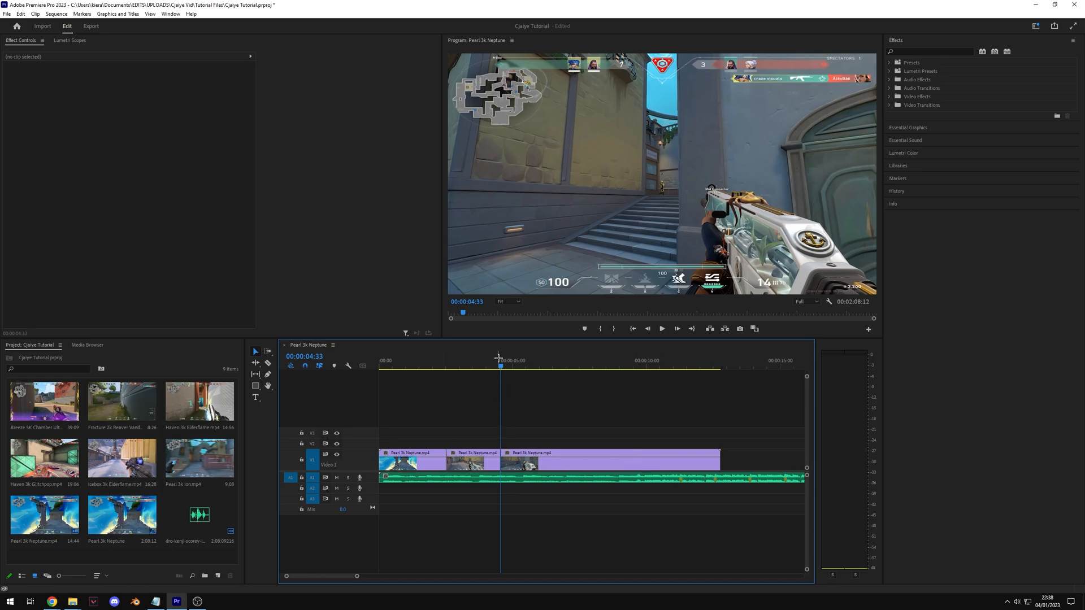
Restore the ripple-deleted segment, delete it so that it leaves a gap at 00:00:04:33, and close that gap.
left_click_drag(511, 464, 563, 404)
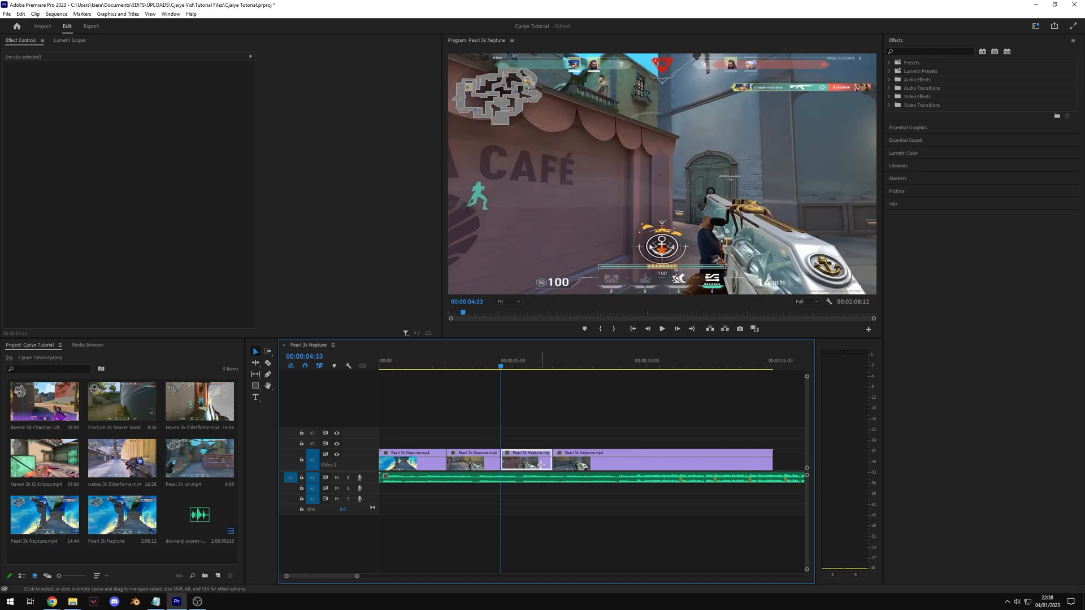
left_click(560, 391)
left_click(520, 459)
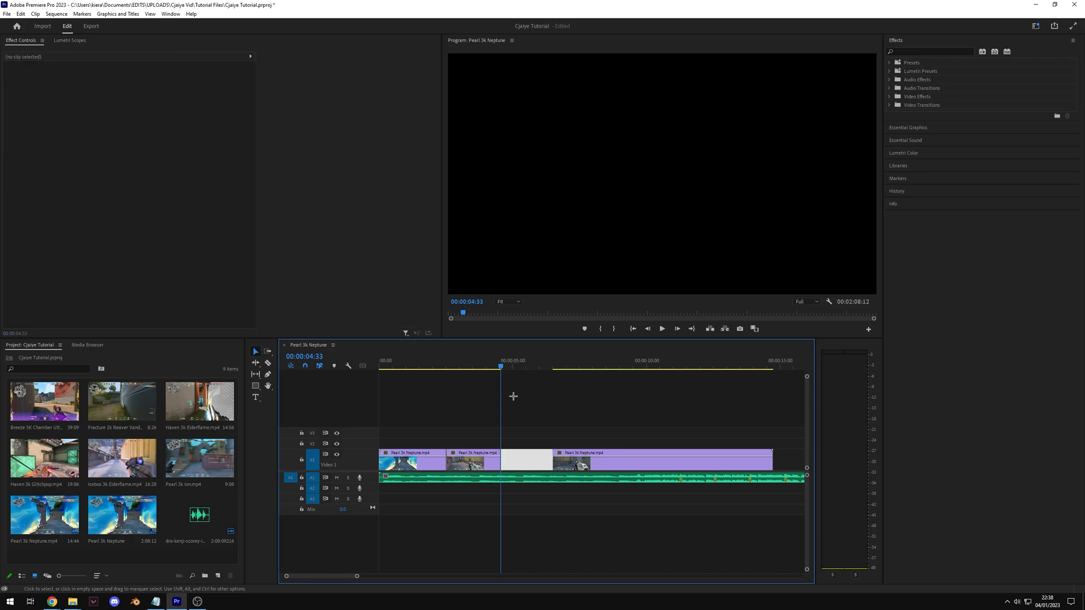
key("Delete")
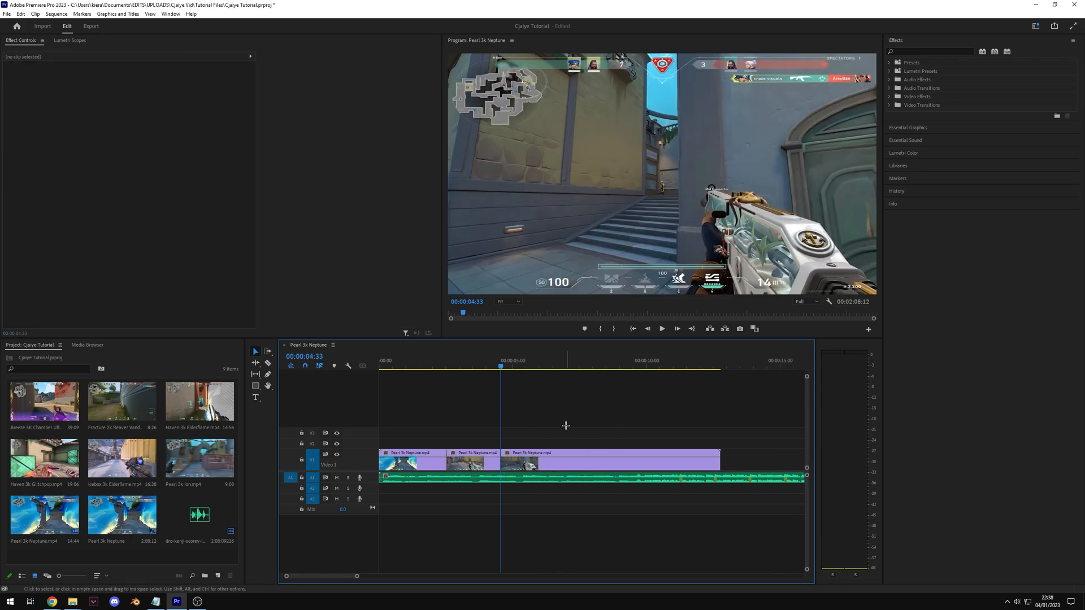
left_click(268, 363)
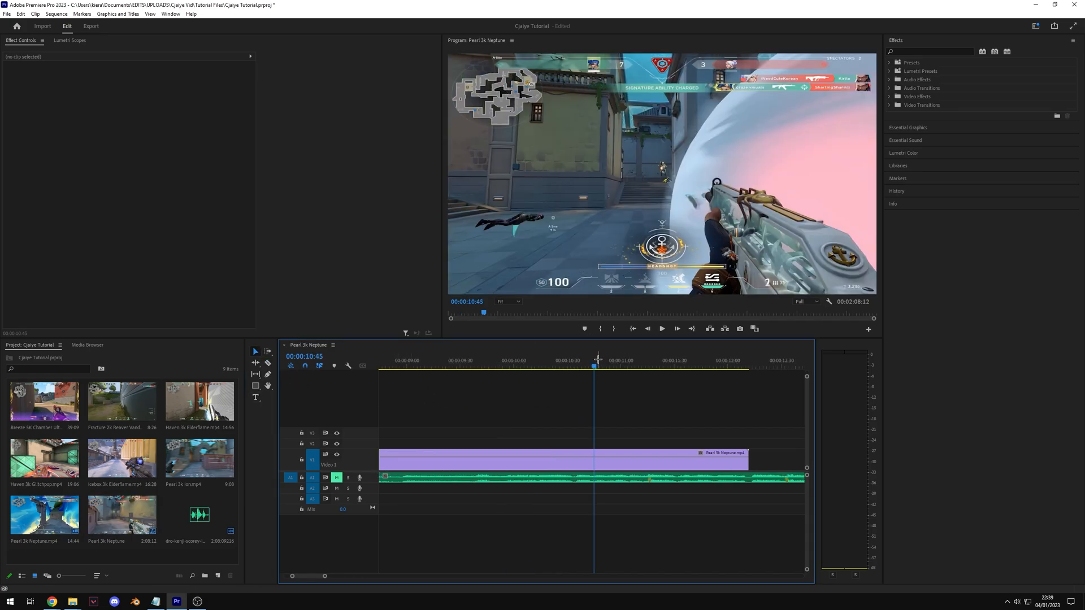
Add a clip marker to the gameplay clip at the shot frame at 00:00:10:49.
left_click(592, 367)
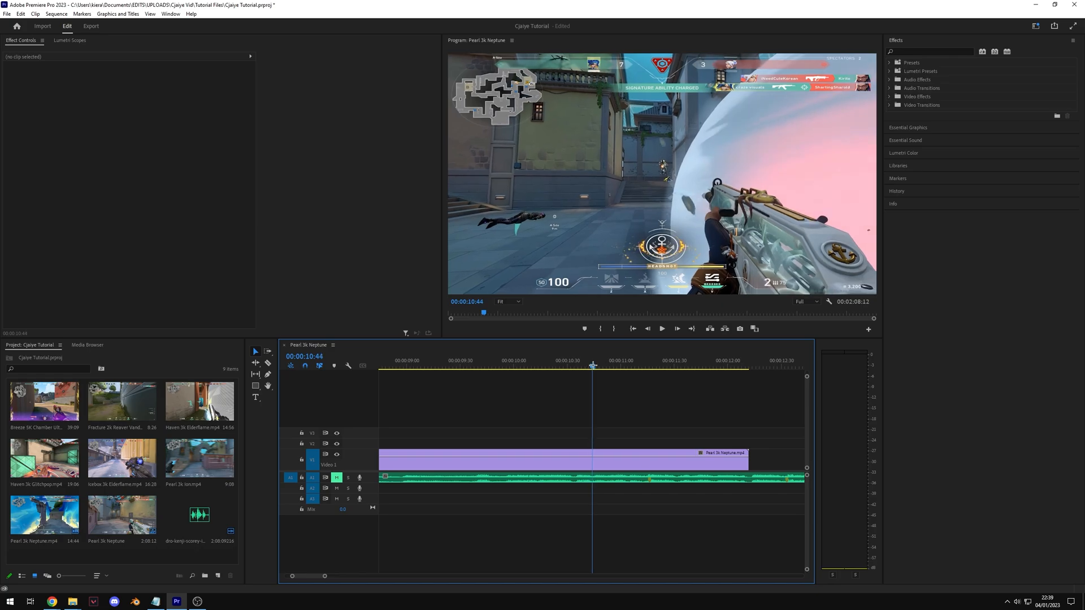
left_click_drag(593, 366, 602, 366)
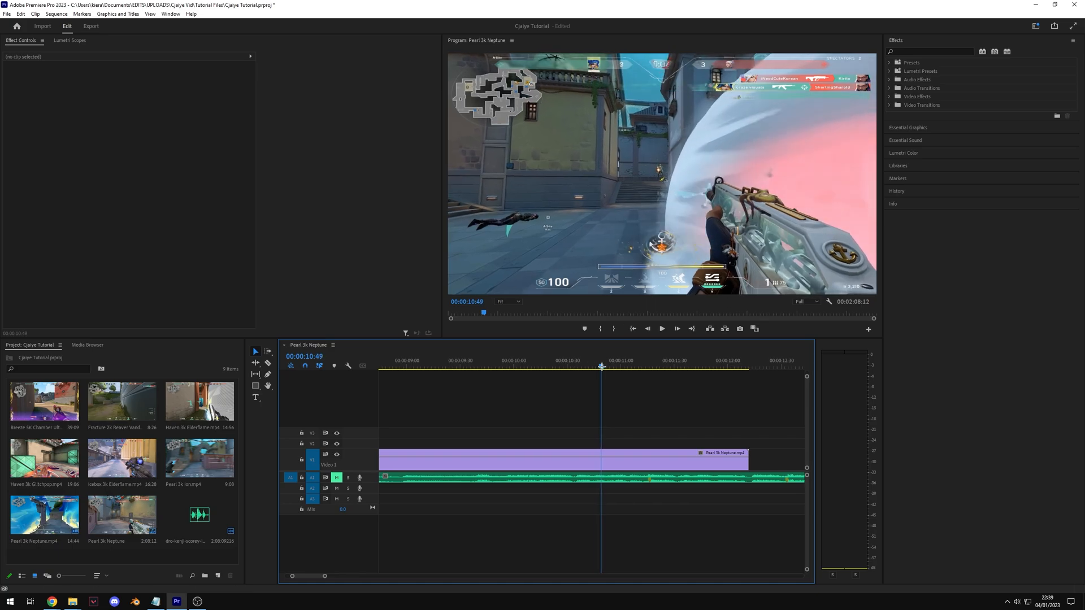
left_click(557, 459)
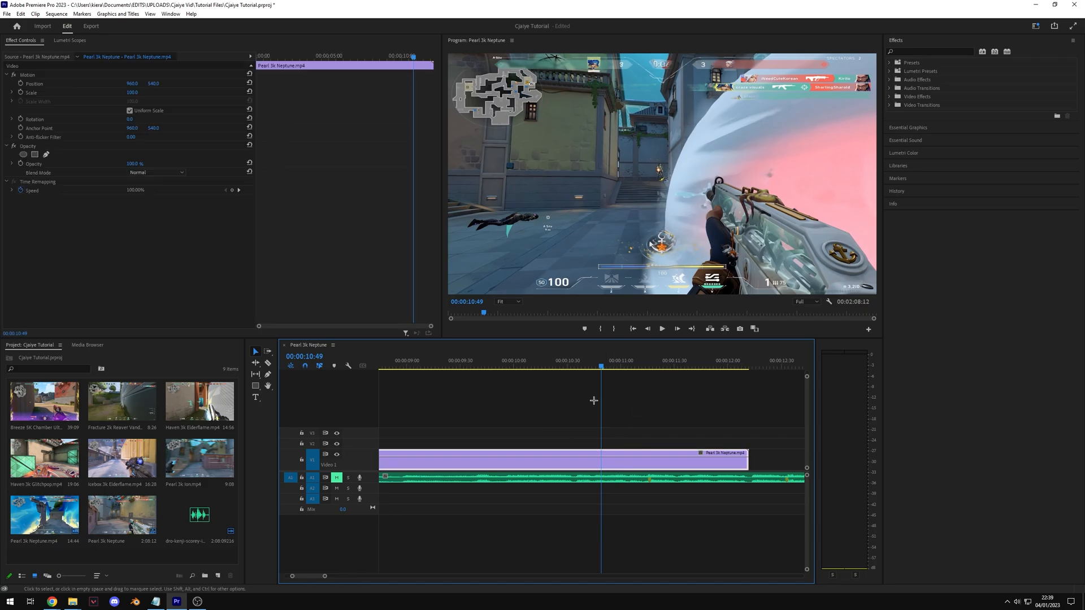
left_click(665, 427)
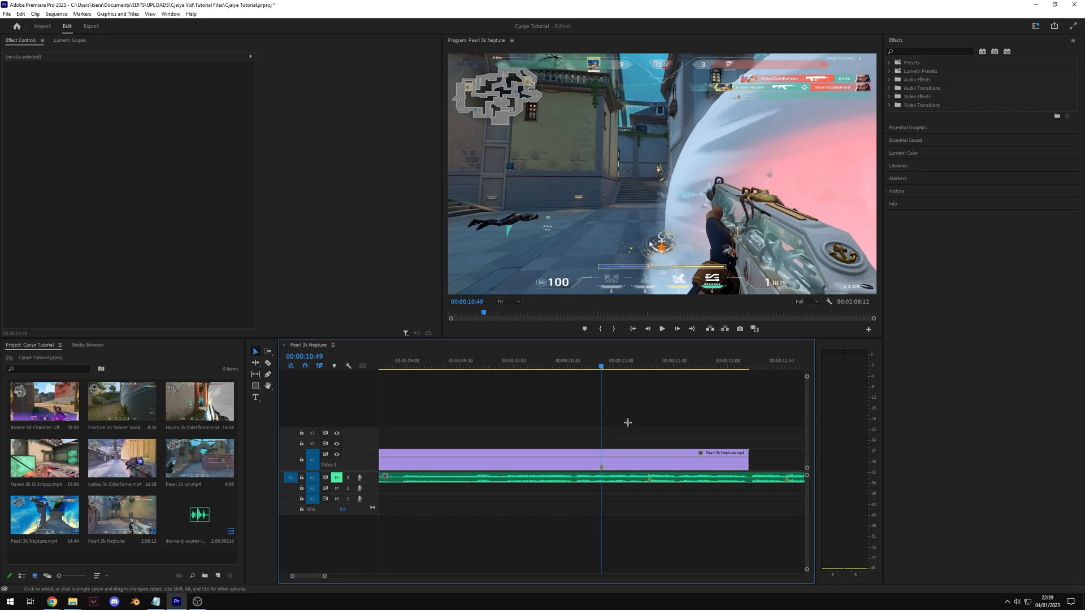
Try to shift the gameplay clip so its shot marker lines up with a beat marker in the song.
key("minus")
key("minus")
key("minus")
key("equal")
key("equal")
left_click_drag(620, 464, 642, 466)
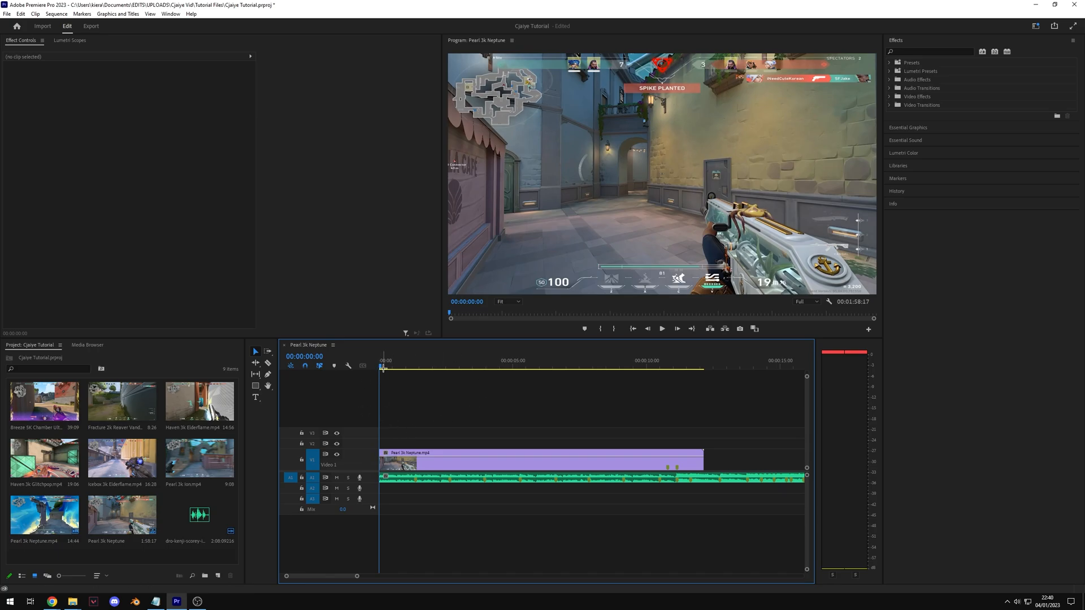
Mute Audio 1 and scrub the final shots around the gameplay clip marker at 00:00:10:47.
left_click(674, 363)
key("equal")
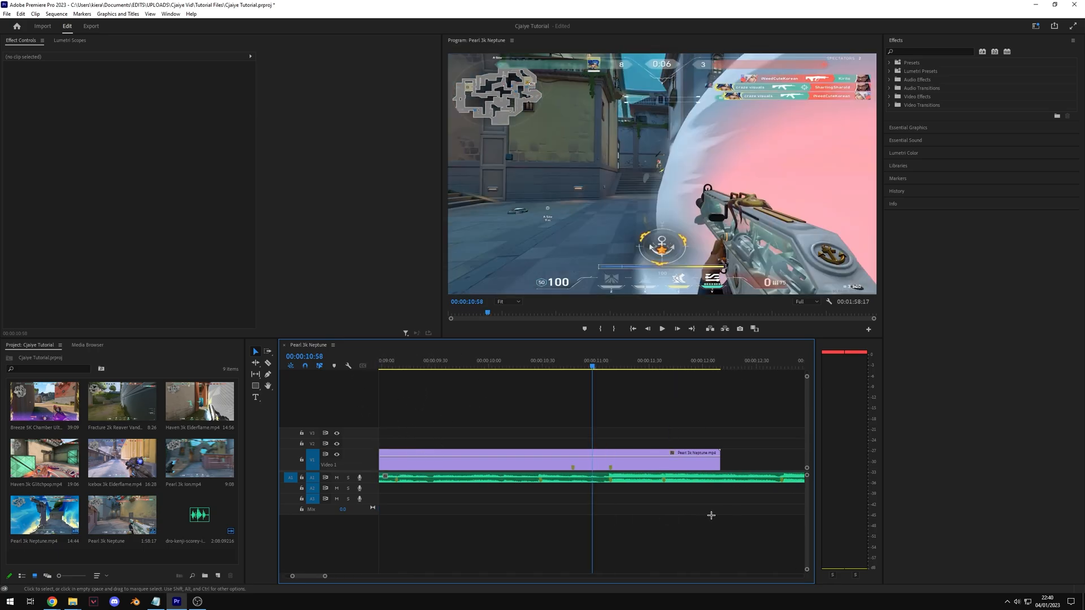
left_click(572, 364)
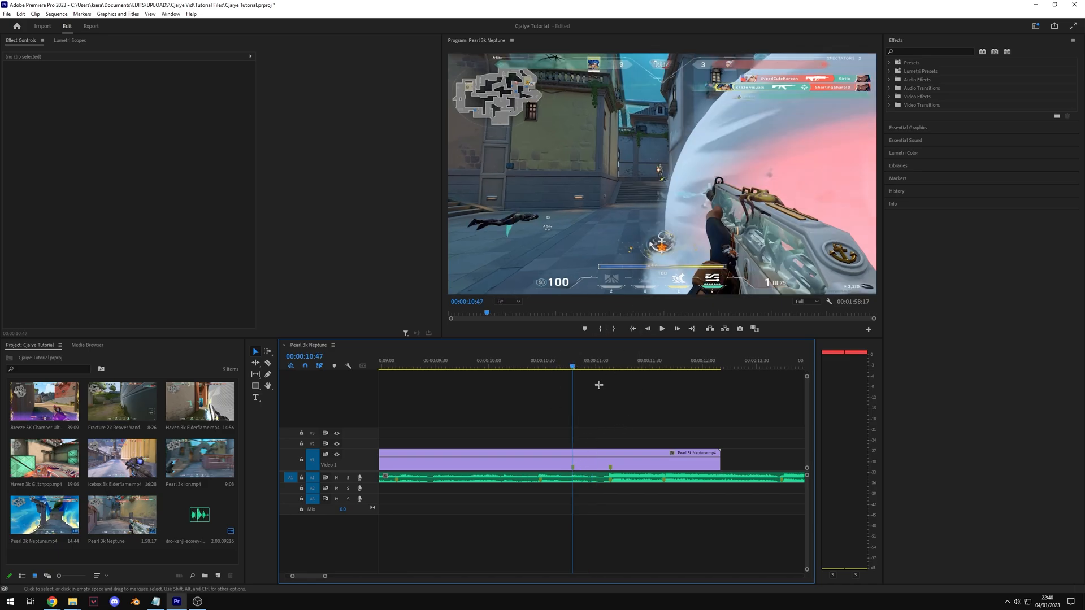
left_click(337, 478)
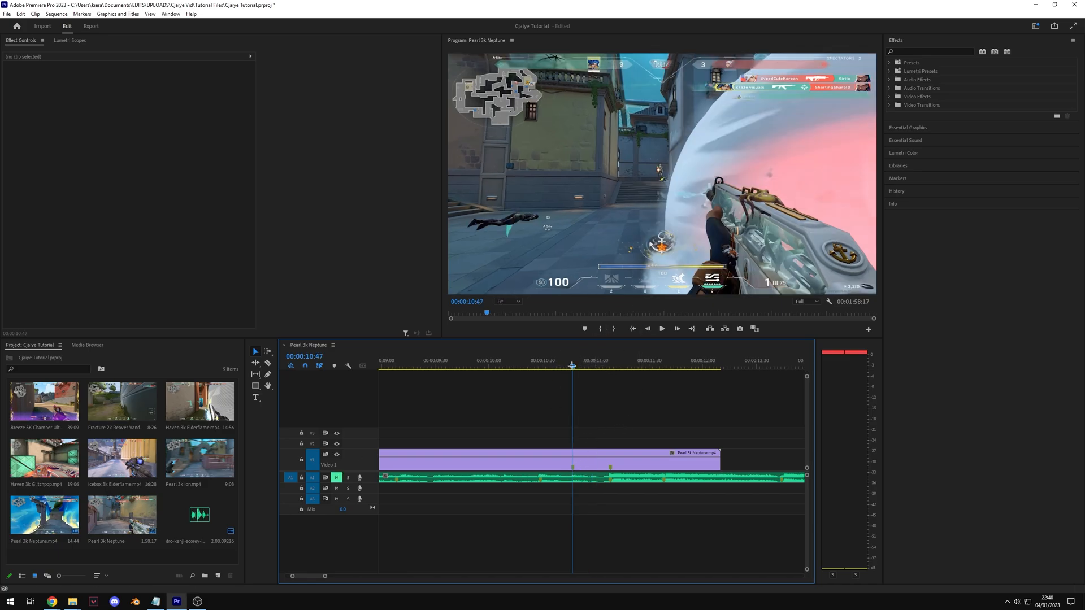
left_click_drag(573, 367, 582, 409)
Play the sequence from the start to about 00:00:11:59 to check the shots against the music.
key("minus")
scroll(621, 454, "up", 2)
key("minus")
key("Home")
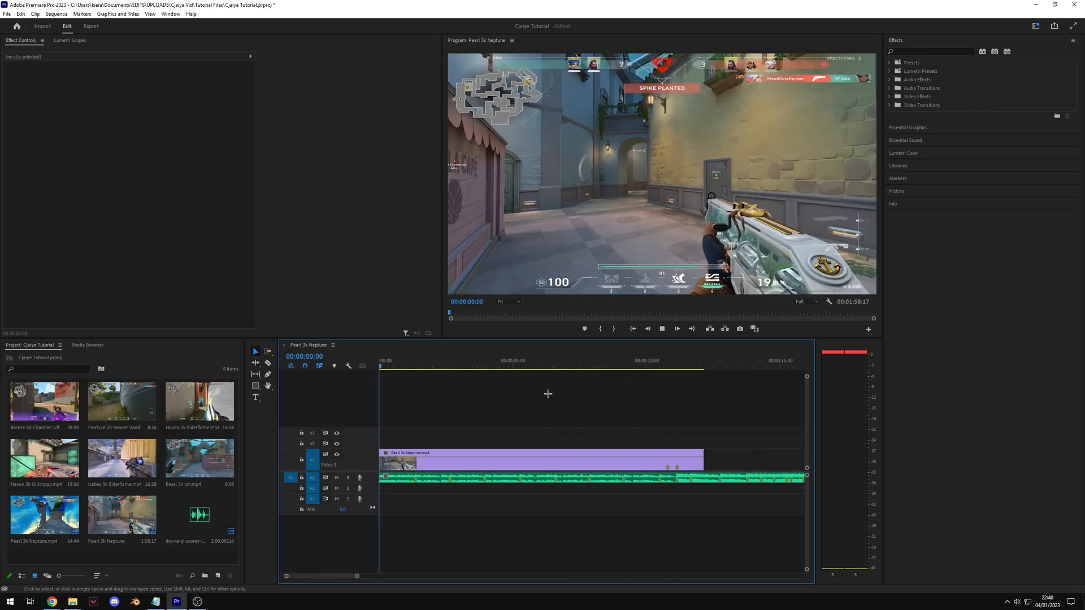
key("space")
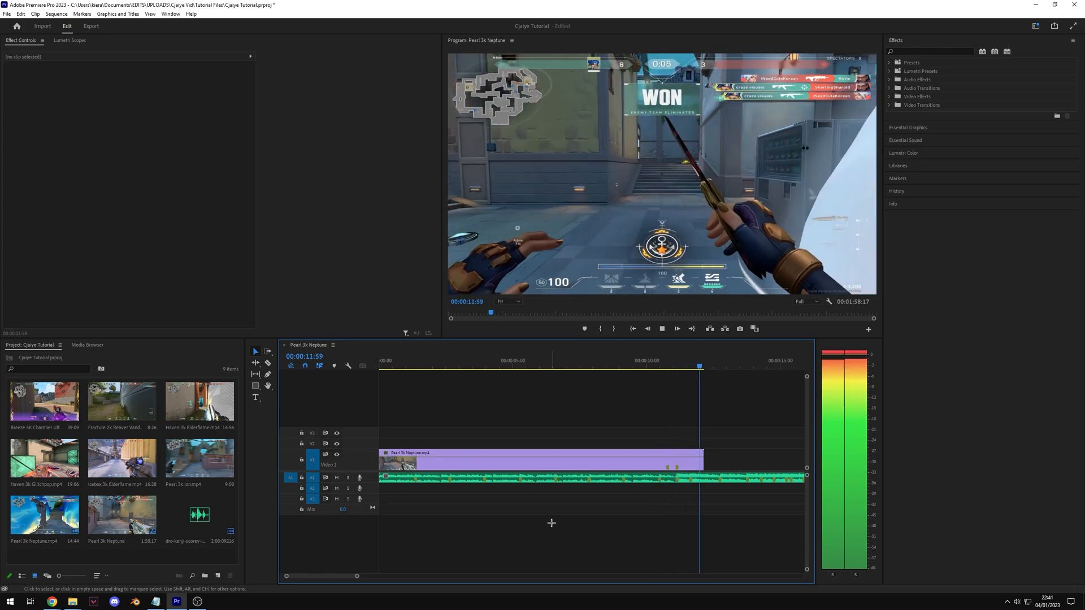
key("space")
Scrub through the gameplay clip and split it with Add Edit at about 3 seconds and at 00:00:07:24.
left_click(666, 361)
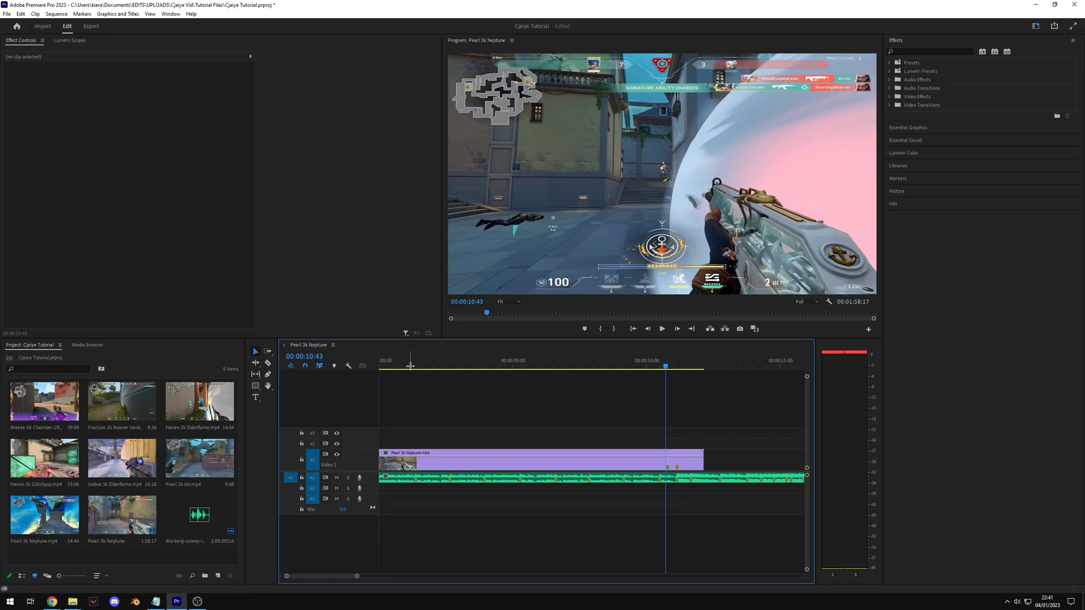
left_click_drag(412, 366, 577, 366)
left_click(486, 452)
key("ctrl+k")
left_click(609, 457)
key("ctrl+k")
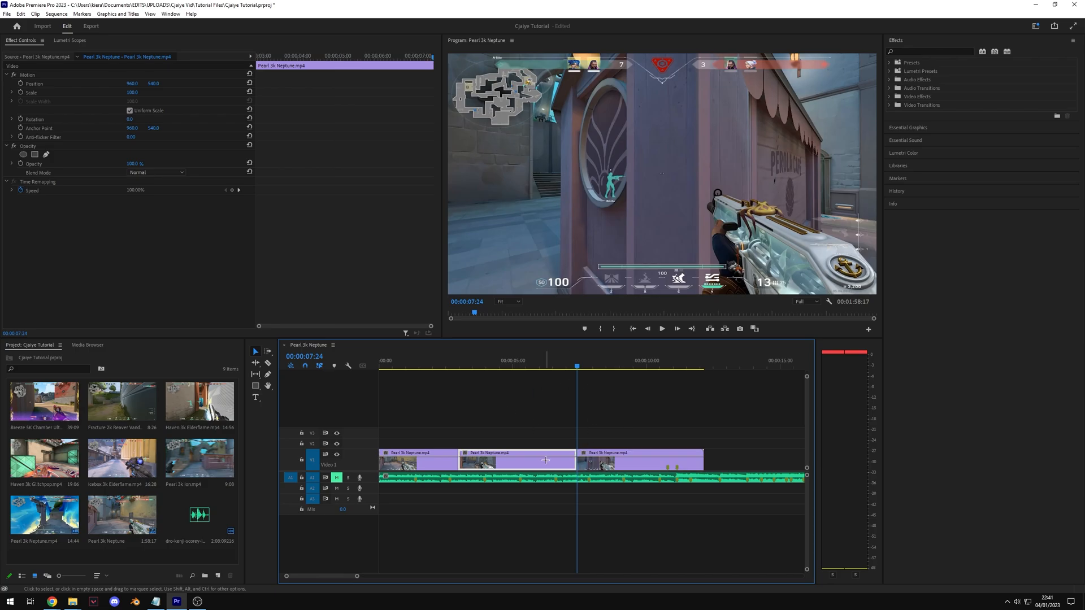
Delete the middle gameplay segment and close the gaps so the two remaining segments run back to back from the sequence start.
key("Delete")
left_click_drag(447, 464, 566, 462)
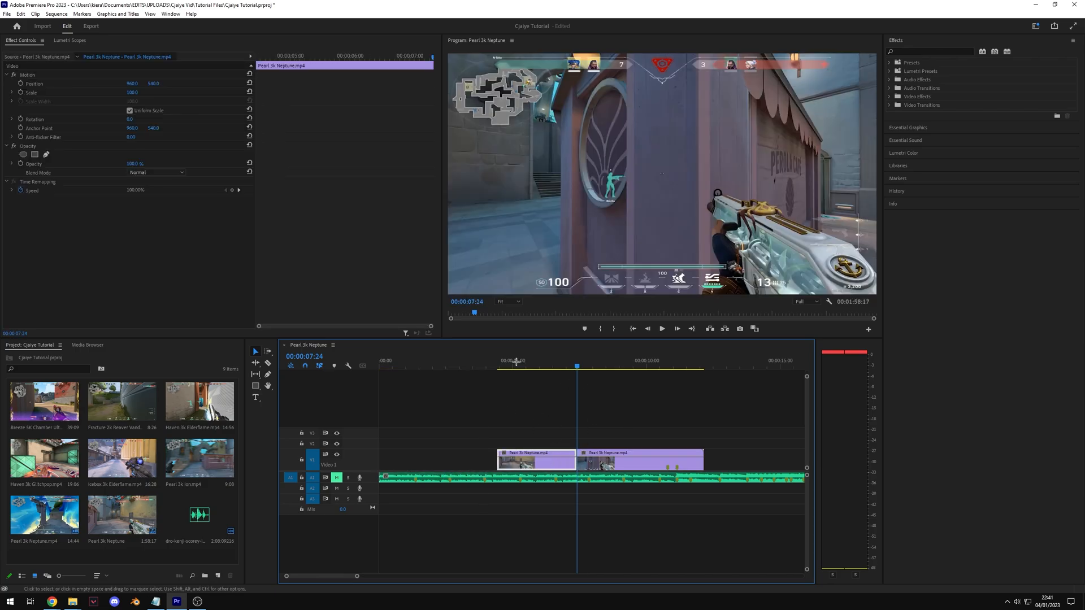
key("Up")
left_click(479, 425)
key("Delete")
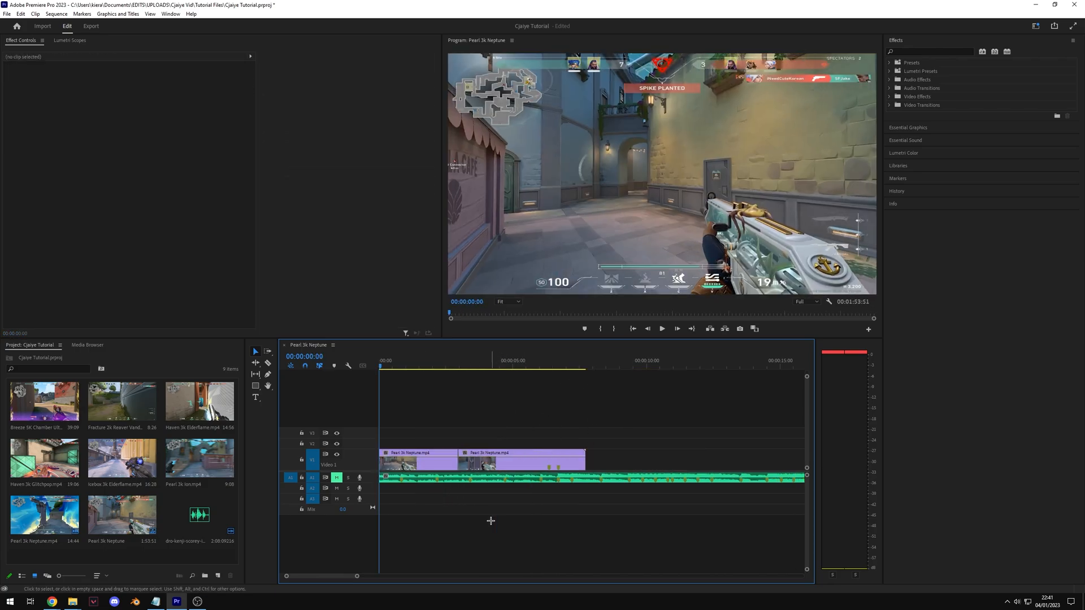
Play the shortened edit from the start to 00:00:07:43 and return to the final shots at 00:00:06:26.
key("space")
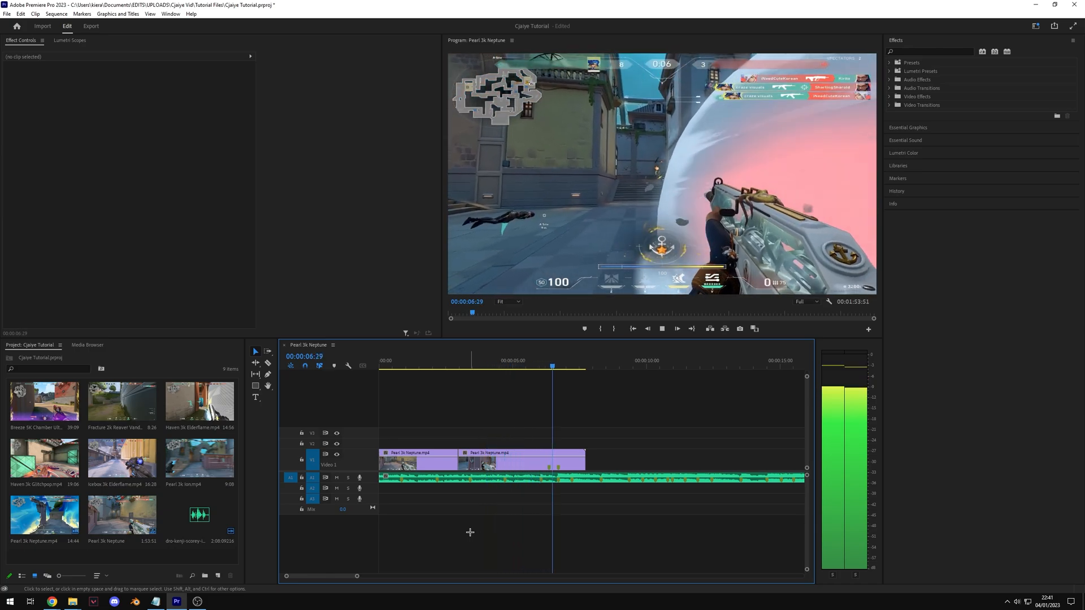
key("space")
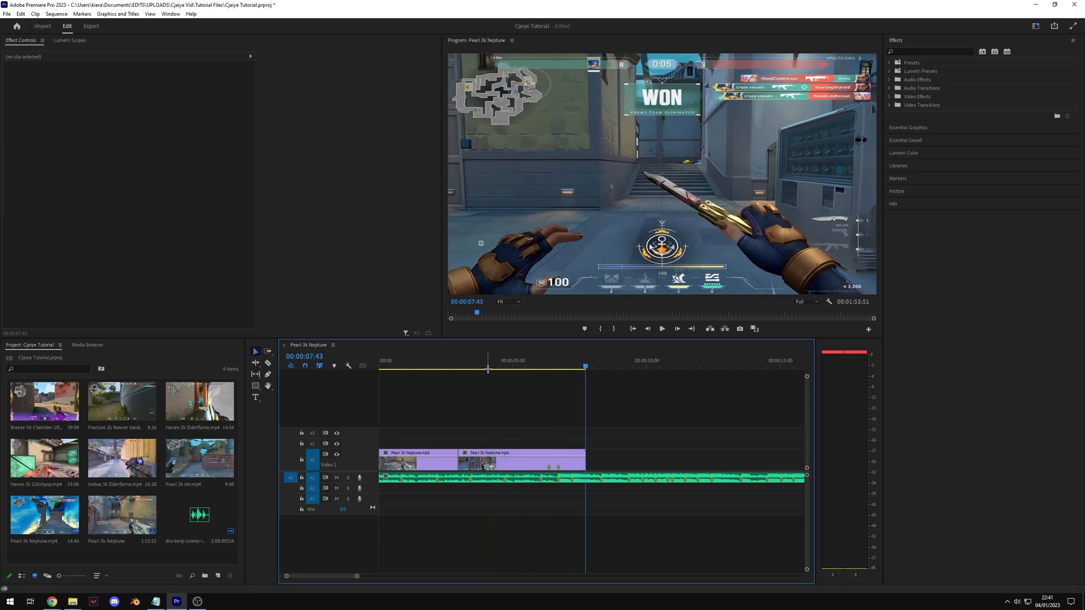
key("j")
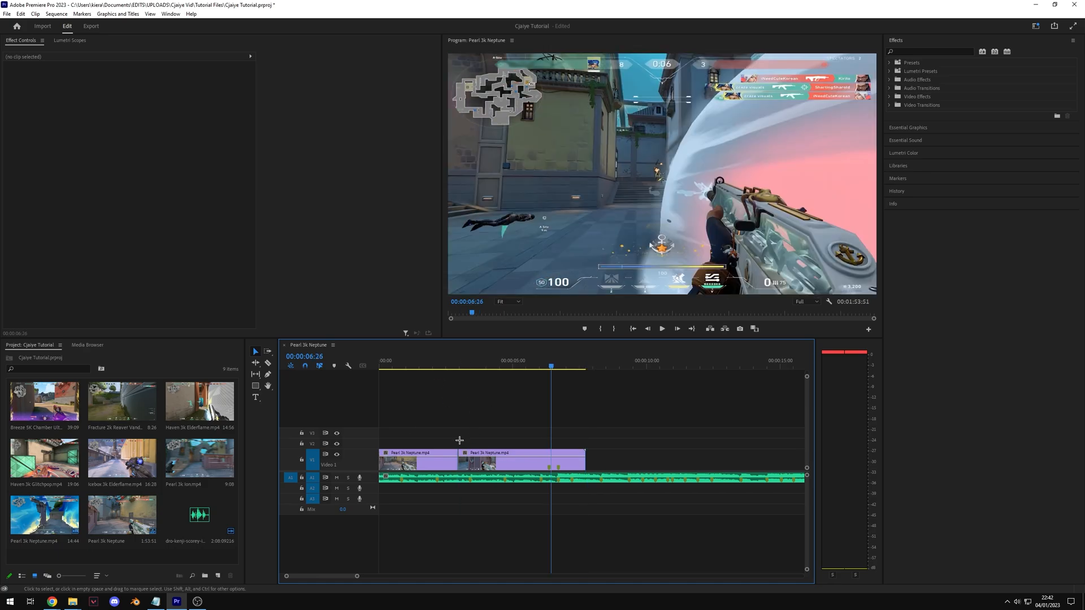
Search the effects for "cross" and apply Cross Dissolve to the cut between the two gameplay segments.
left_click_drag(459, 440, 452, 459)
left_click(477, 440)
left_click(930, 51)
type("cross")
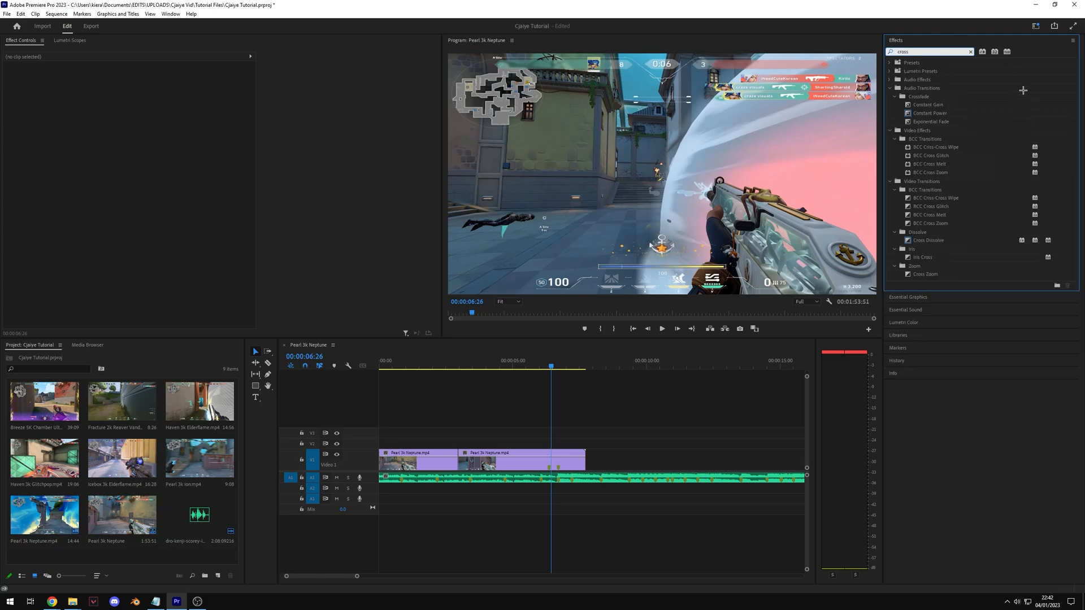
left_click_drag(936, 242, 459, 459)
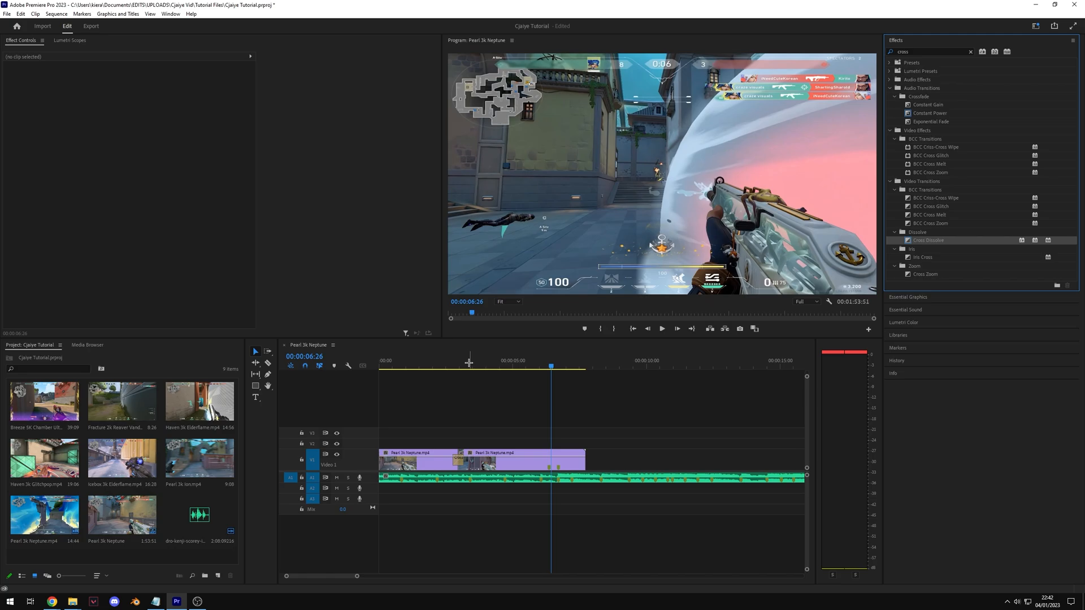
Play across the Cross Dissolve to check it and park the playhead inside it at 00:00:03:07.
left_click(423, 363)
key("space")
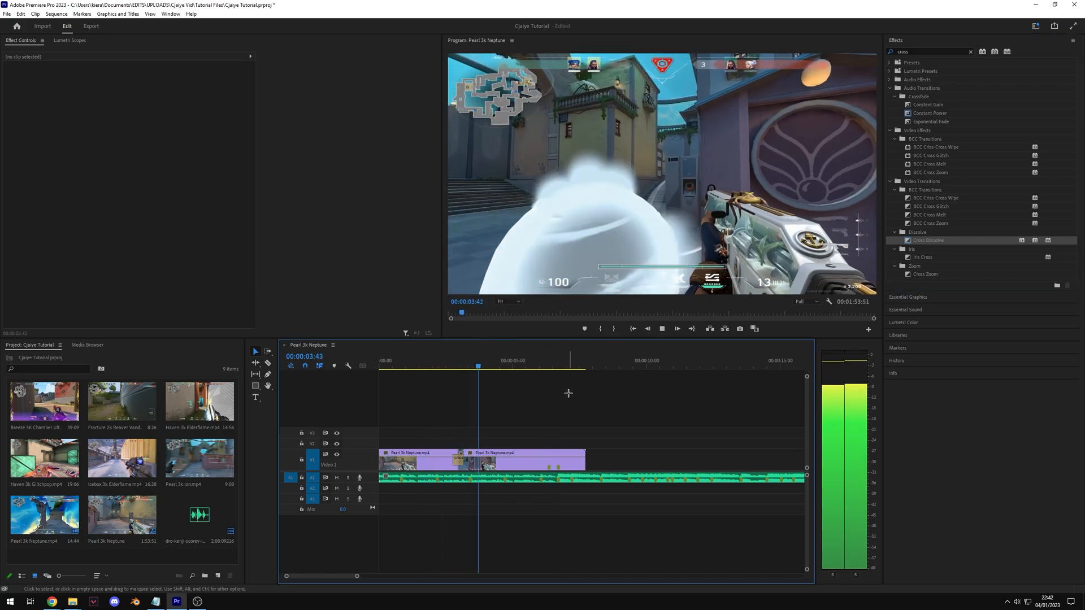
key("space")
left_click(463, 364)
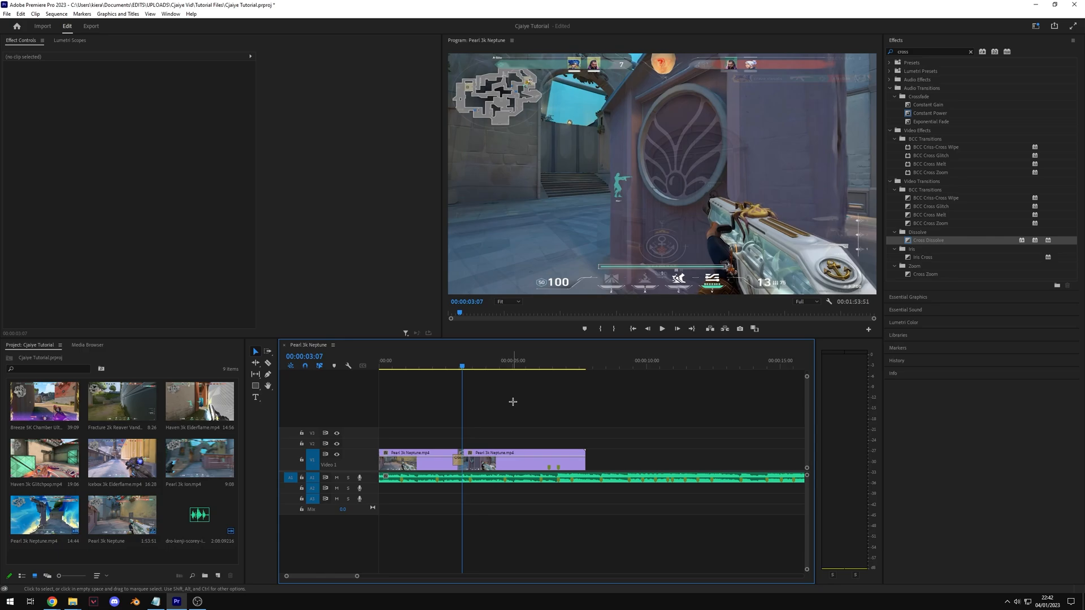
Split the last gameplay segment at 00:00:06:42 on the beat marker and select the piece after the cut.
left_click(467, 461)
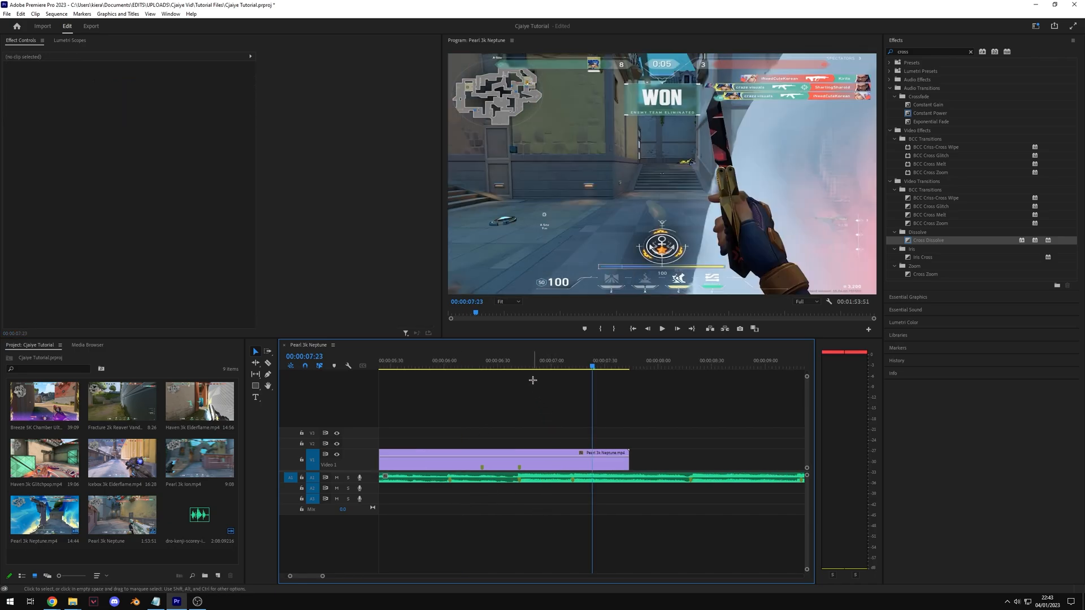
left_click(521, 365)
key("equal")
key("equal")
key("Left")
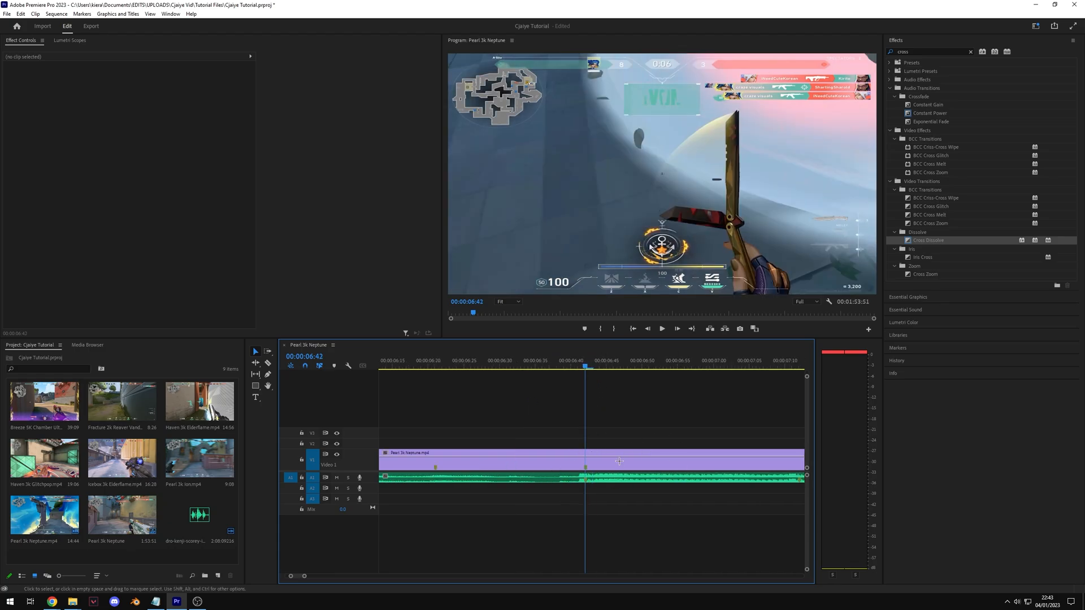
left_click(620, 462)
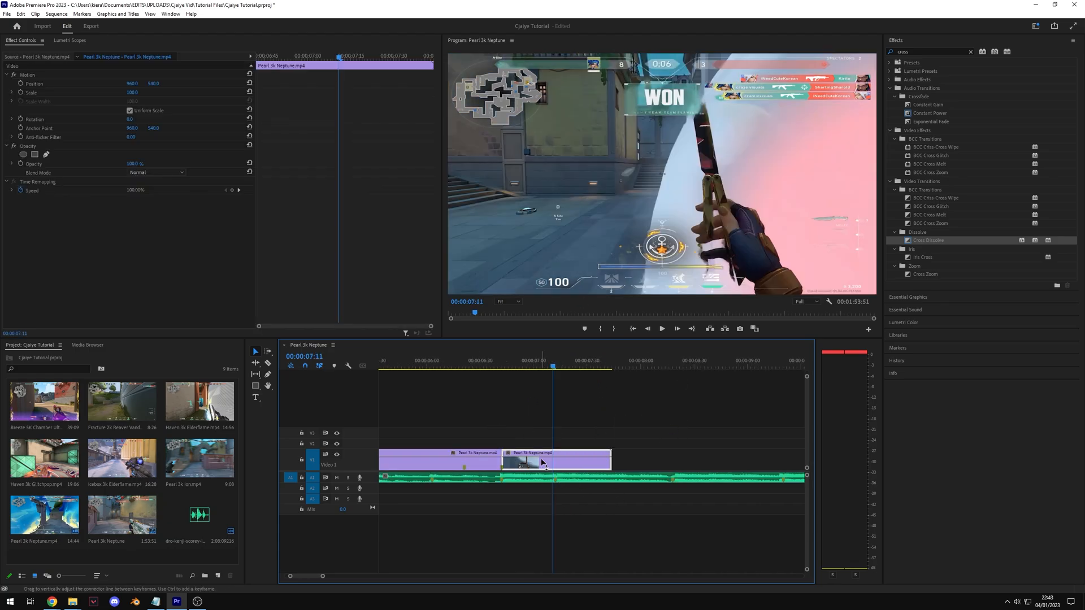
Display the Time Remapping speed line on the final gameplay segment.
left_click(507, 453)
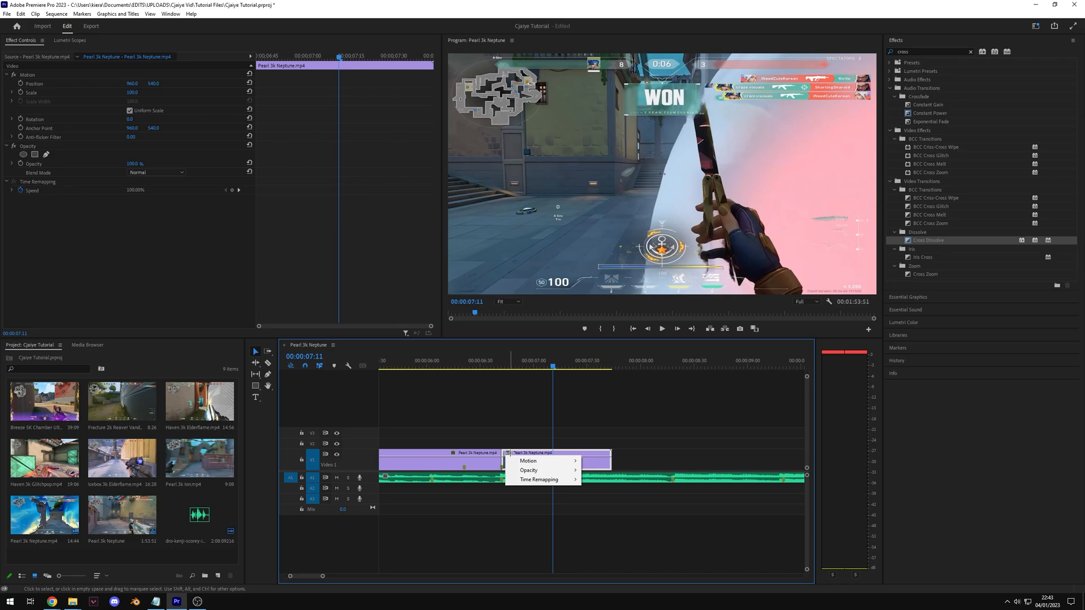
mouse_move(540, 480)
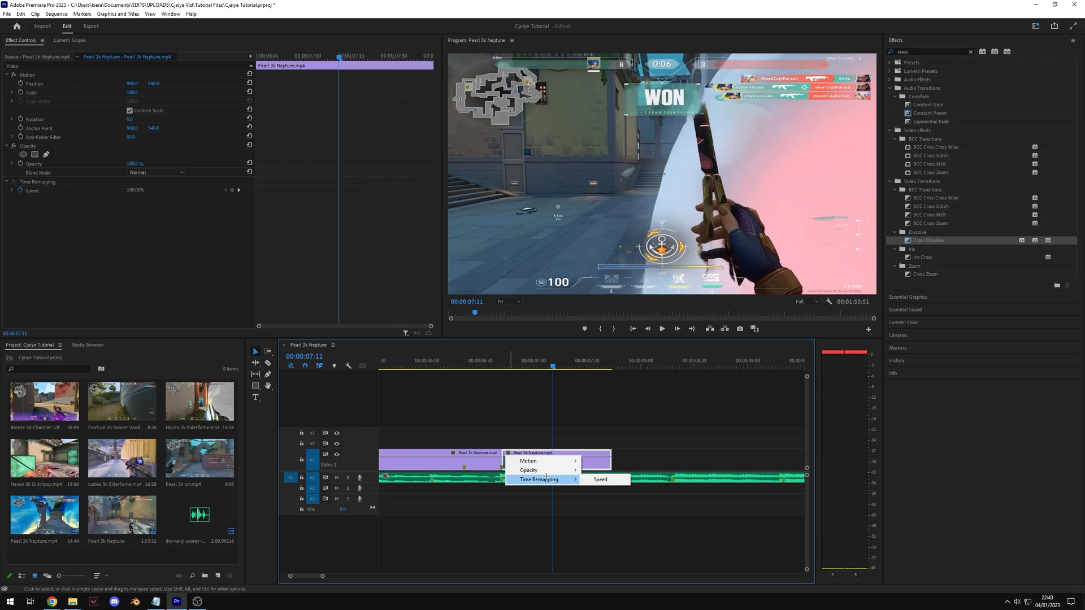
left_click(601, 479)
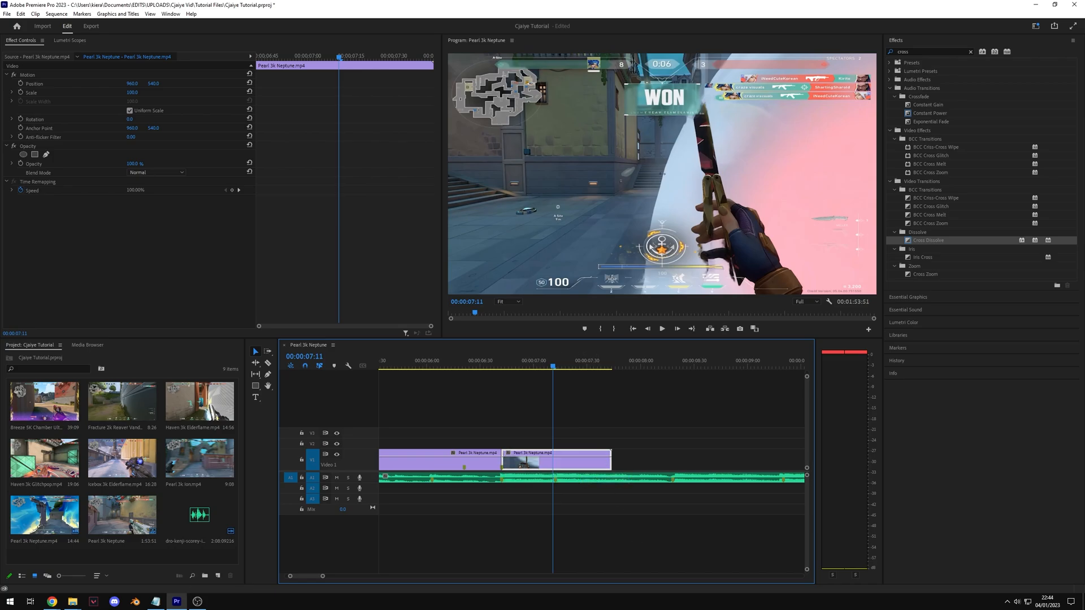
right_click(556, 464)
mouse_move(607, 351)
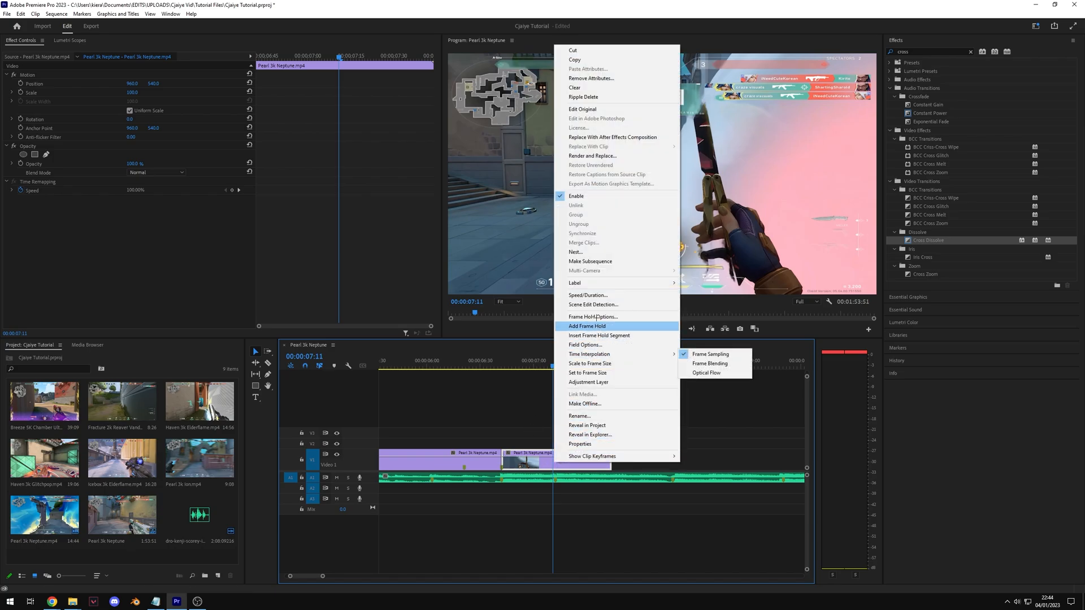
left_click(565, 295)
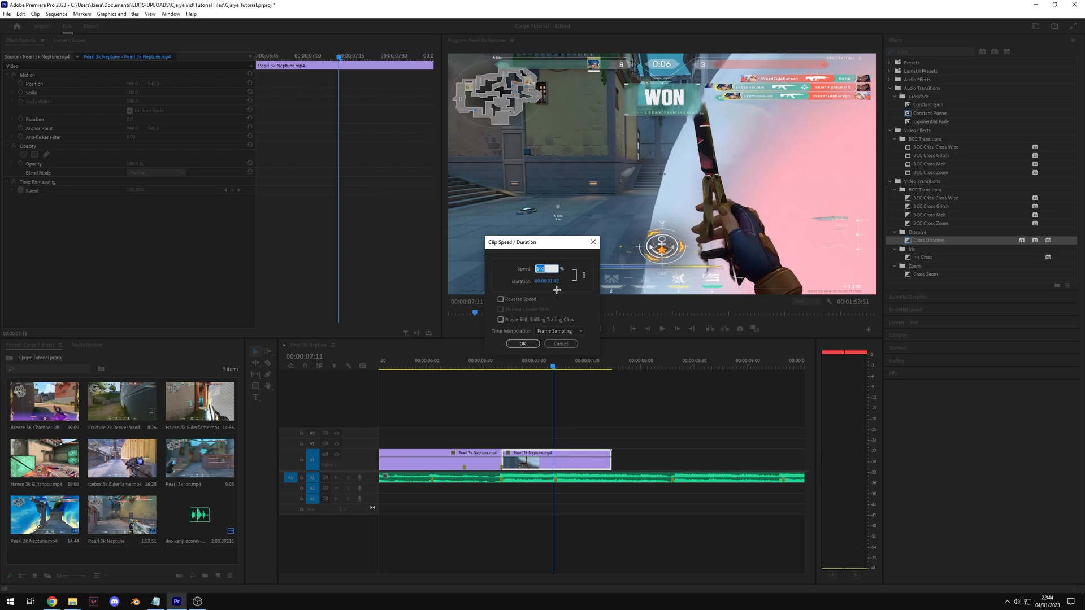
type("50")
left_click_drag(543, 269, 531, 269)
left_click(543, 266)
left_click(566, 345)
Show the Time Remapping speed line on the segment after the 00:00:06:42 cut.
left_click(510, 453)
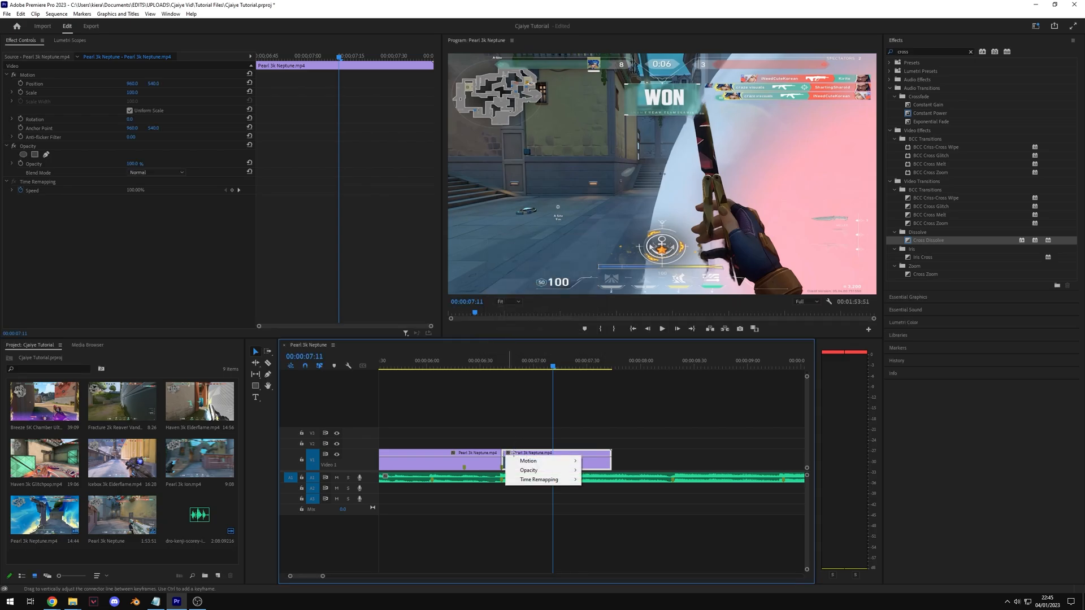
left_click(594, 479)
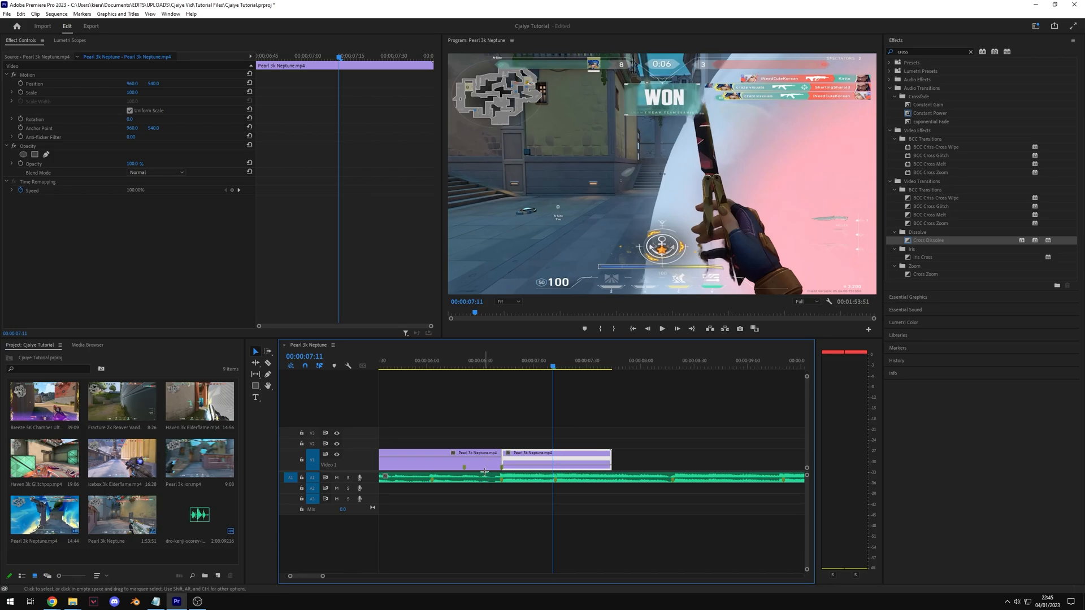
Set the final segment's clip speed to 50% with Frame Sampling interpolation.
right_click(515, 453)
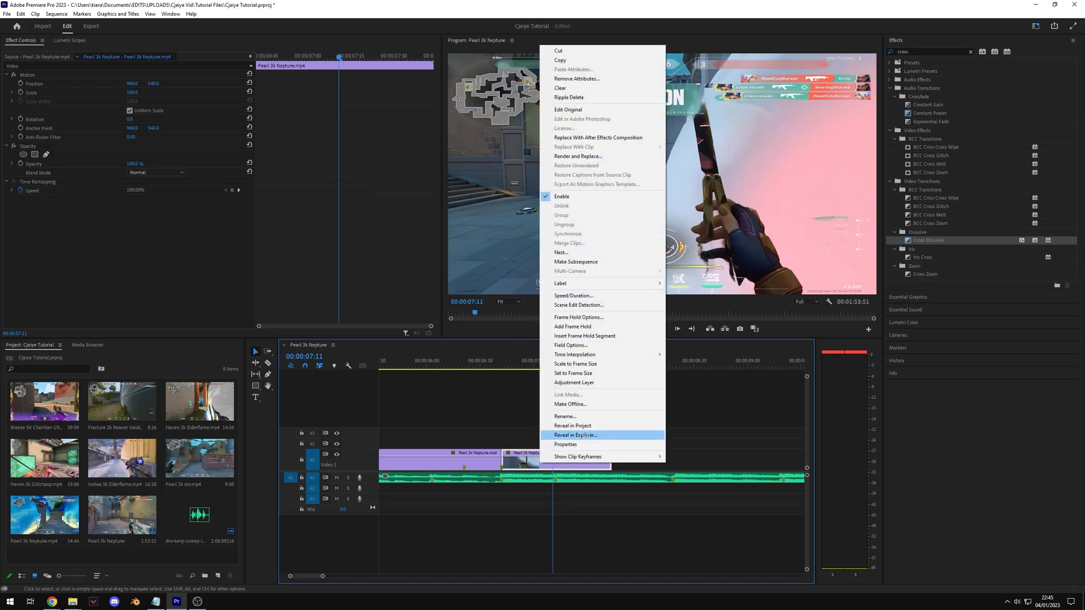
left_click(604, 296)
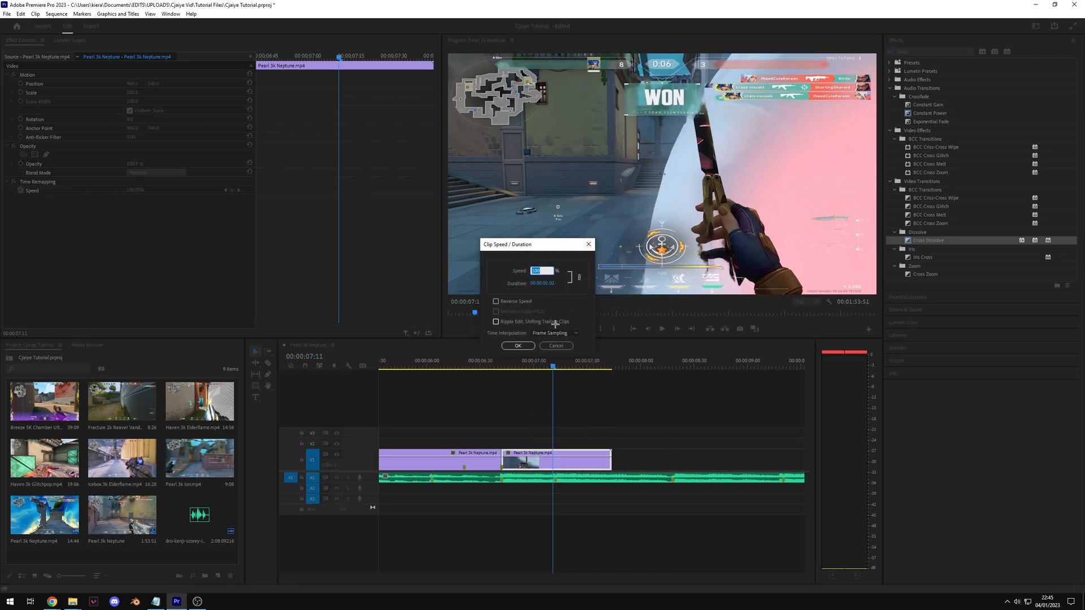
type("50")
left_click(519, 345)
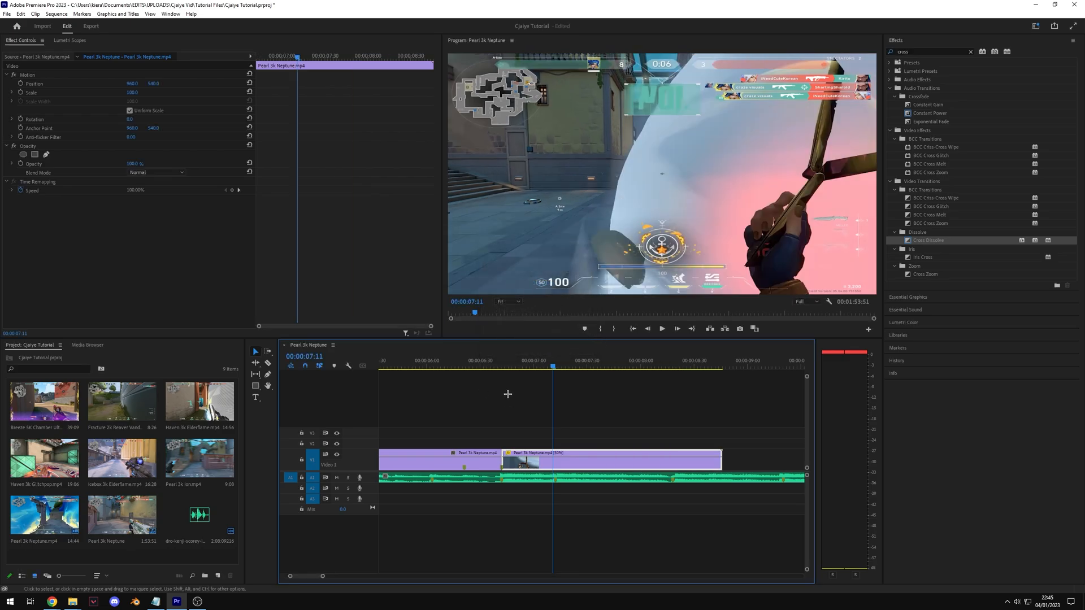
Play the slowed ending from just before the cut to 00:00:08:27.
left_click(477, 365)
key("space")
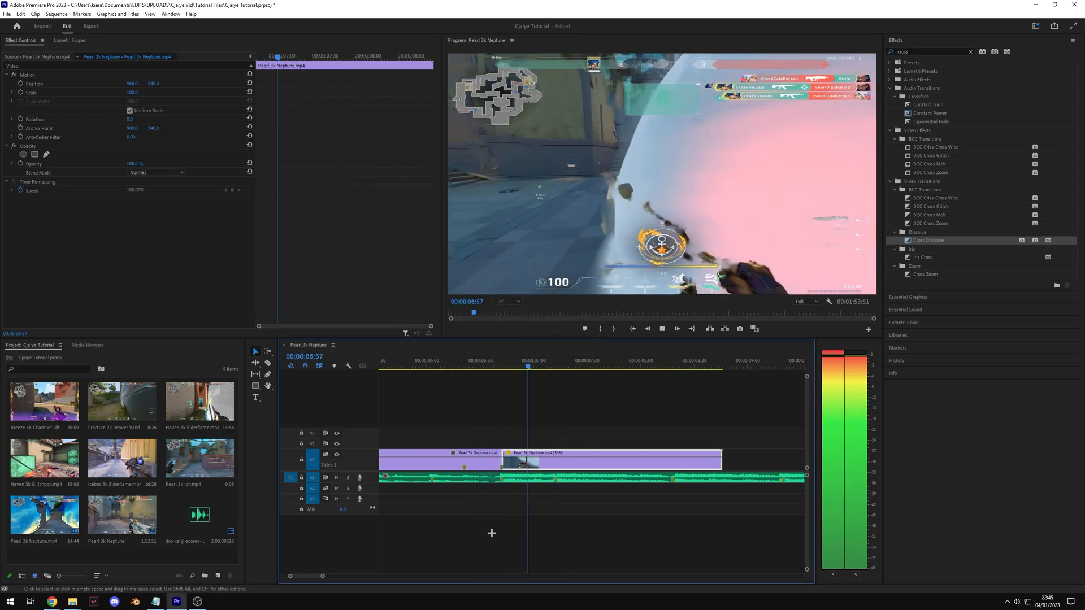
key("space")
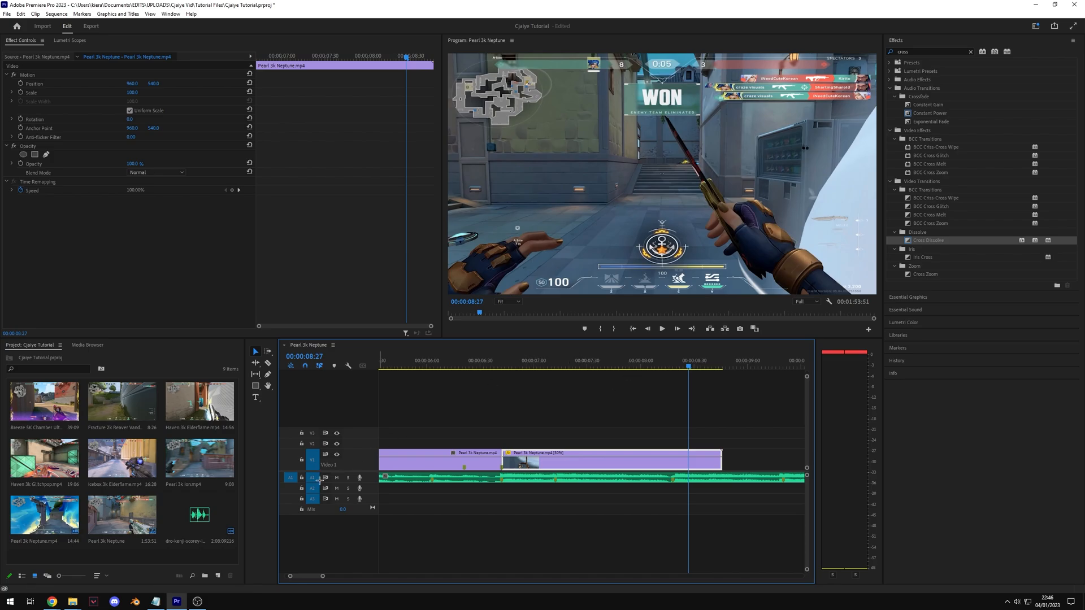
Mute the music on track A1 and examine the slowed segment's frame at 00:00:07:00 in an enlarged program view.
left_click(337, 478)
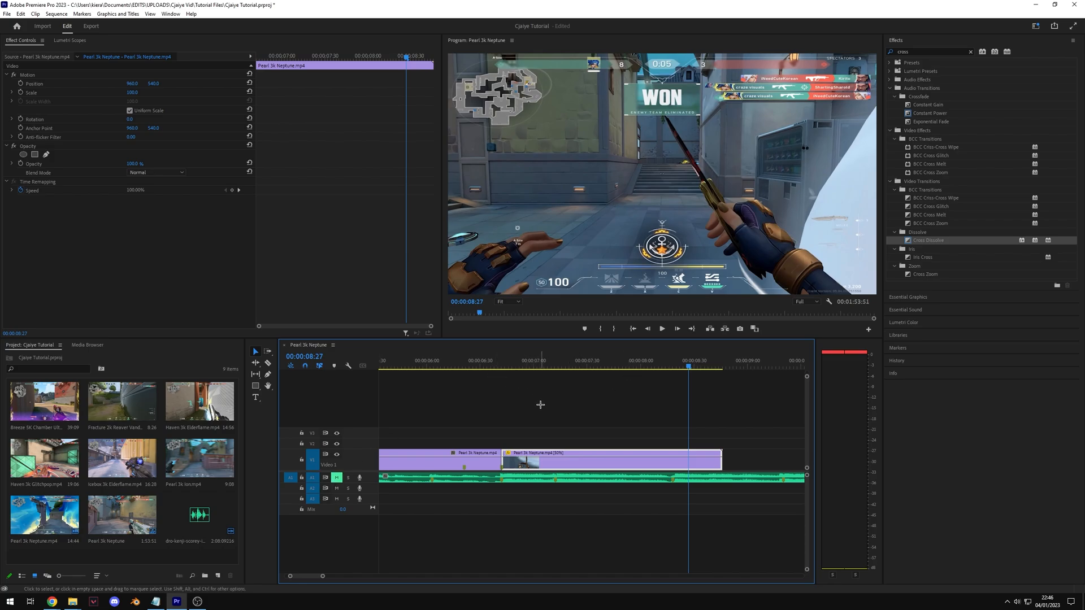
left_click(513, 366)
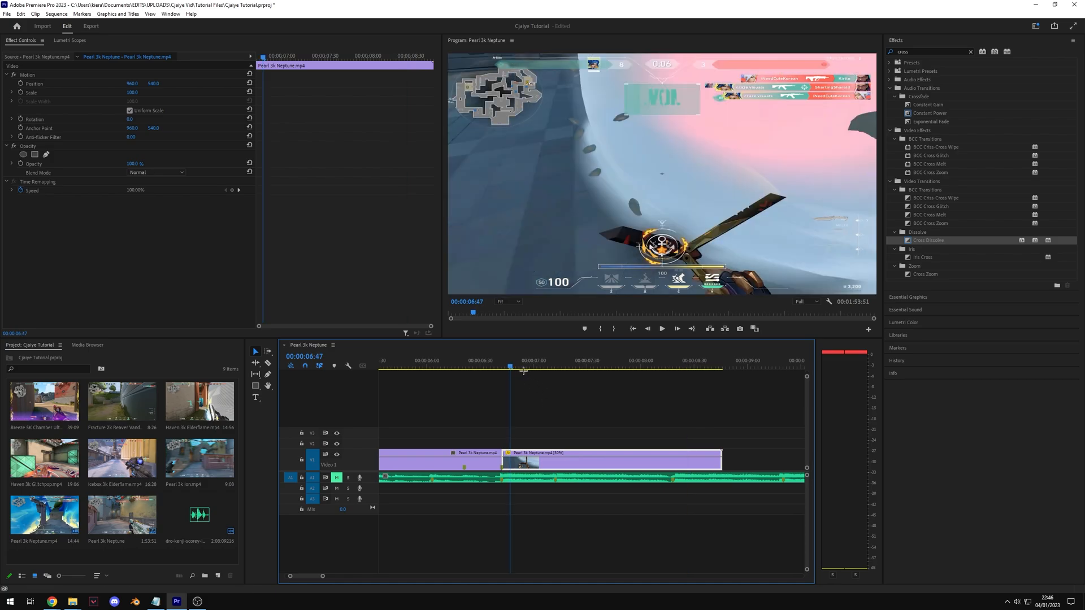
left_click_drag(518, 367, 534, 367)
key("grave")
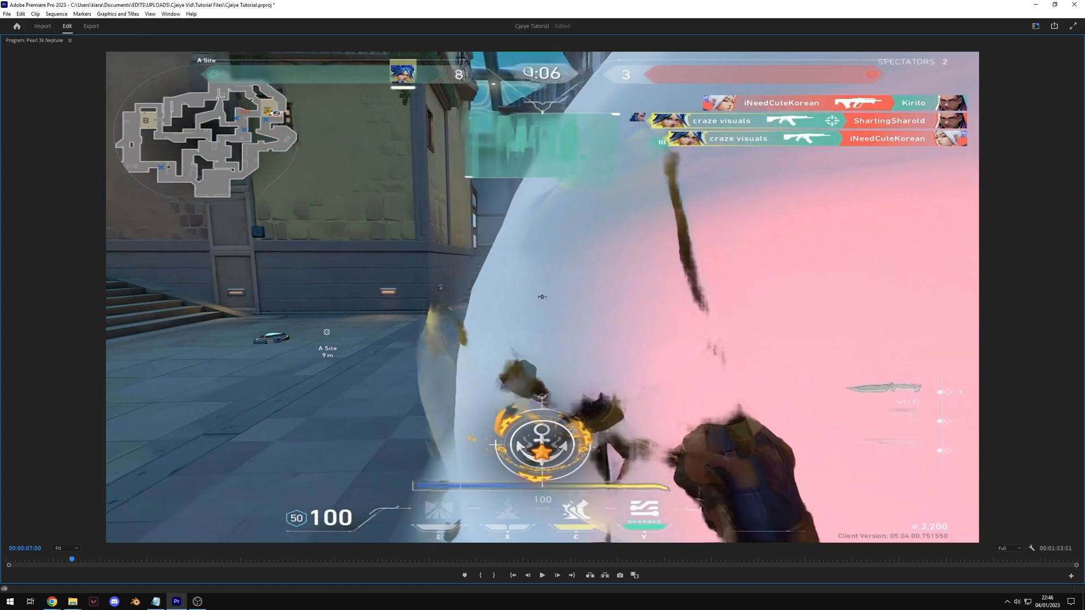
key("grave")
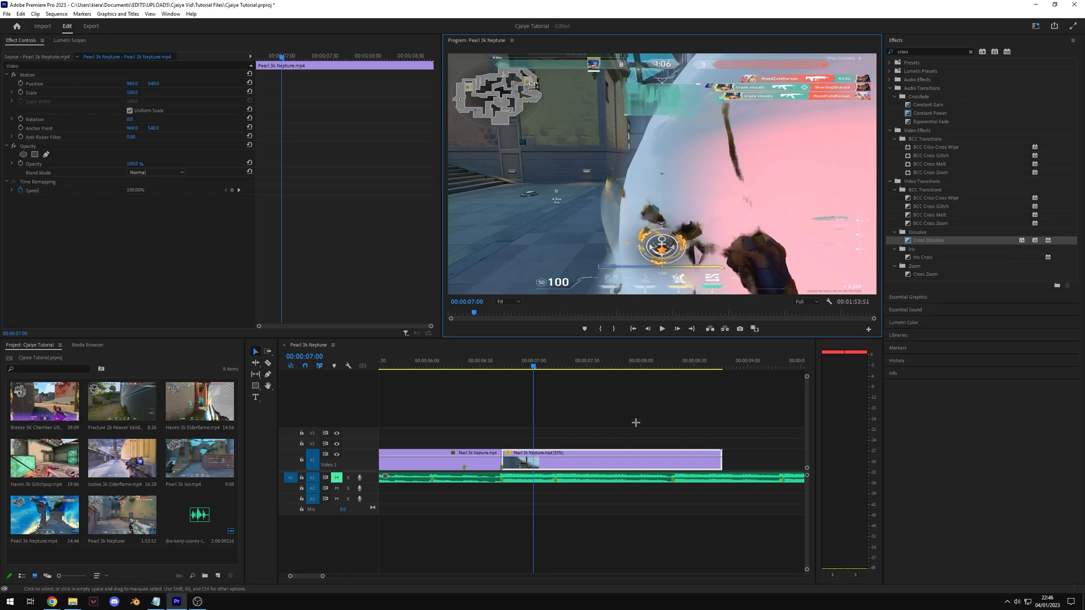
Undo the final segment's last speed change.
right_click(556, 463)
key("ctrl+z")
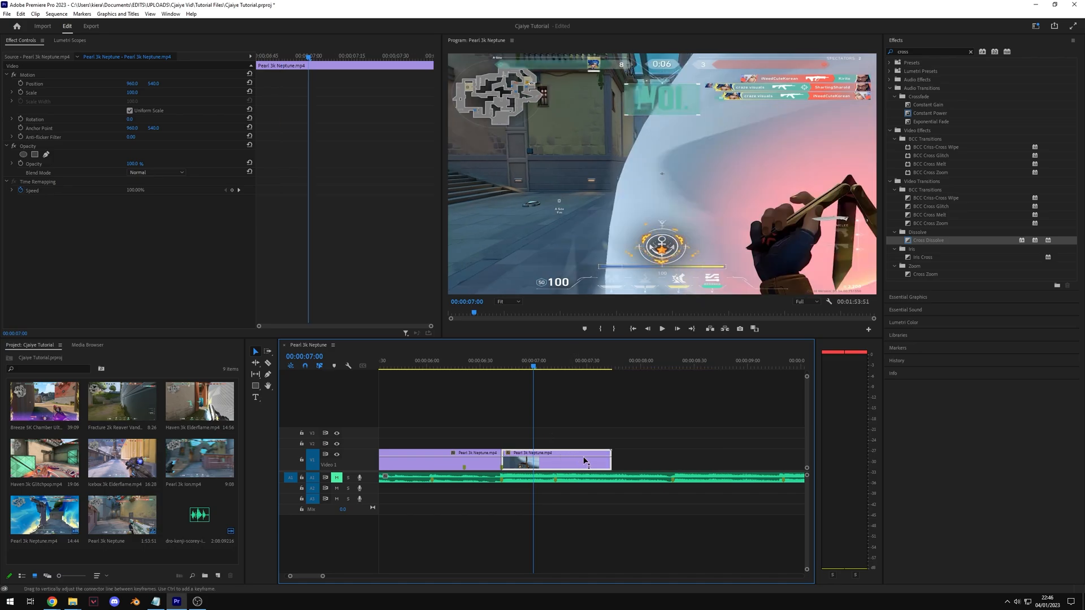
Slow the final segment to 50% speed with Optical Flow time interpolation.
right_click(574, 456)
left_click(582, 431)
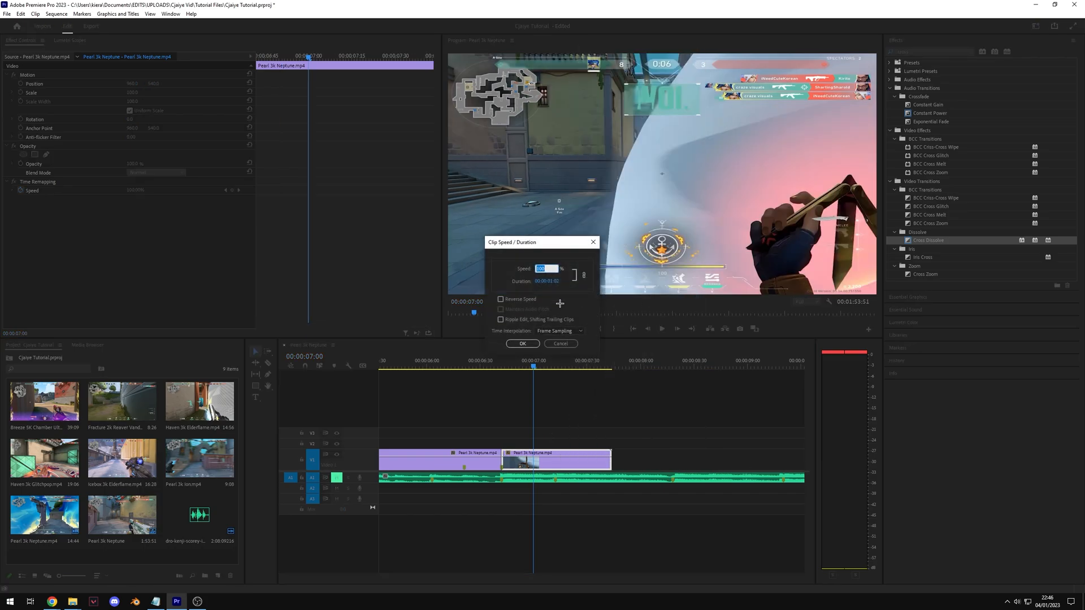
type("50")
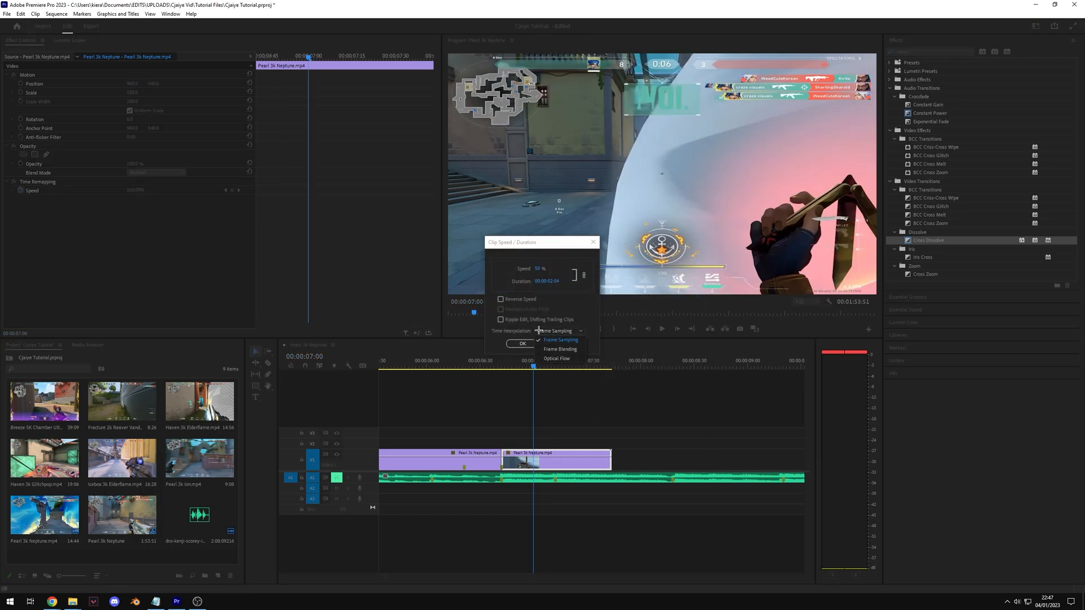
left_click(571, 331)
left_click(557, 358)
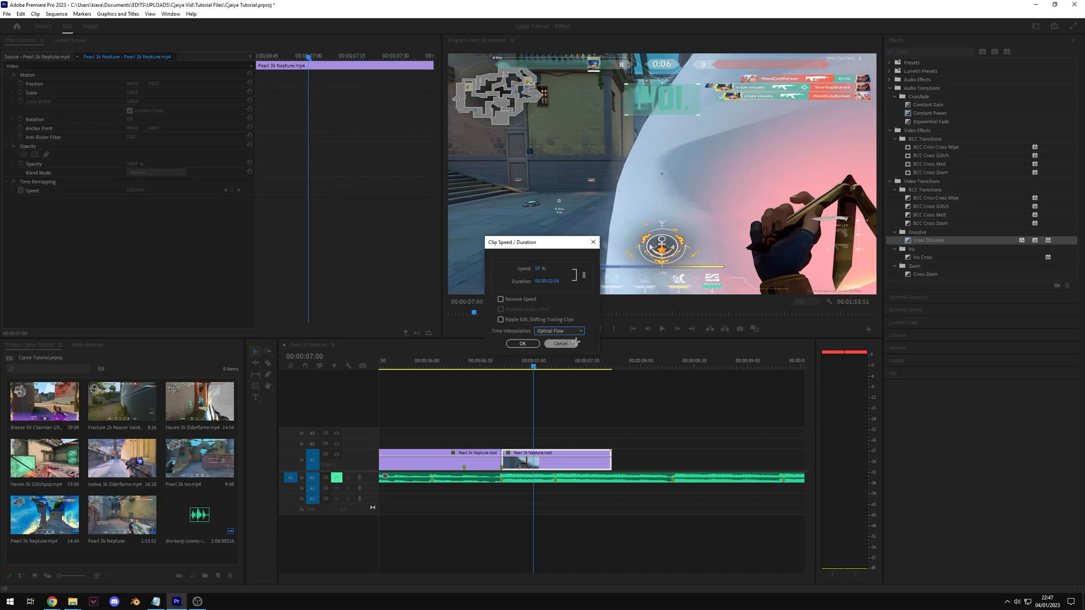
left_click(523, 344)
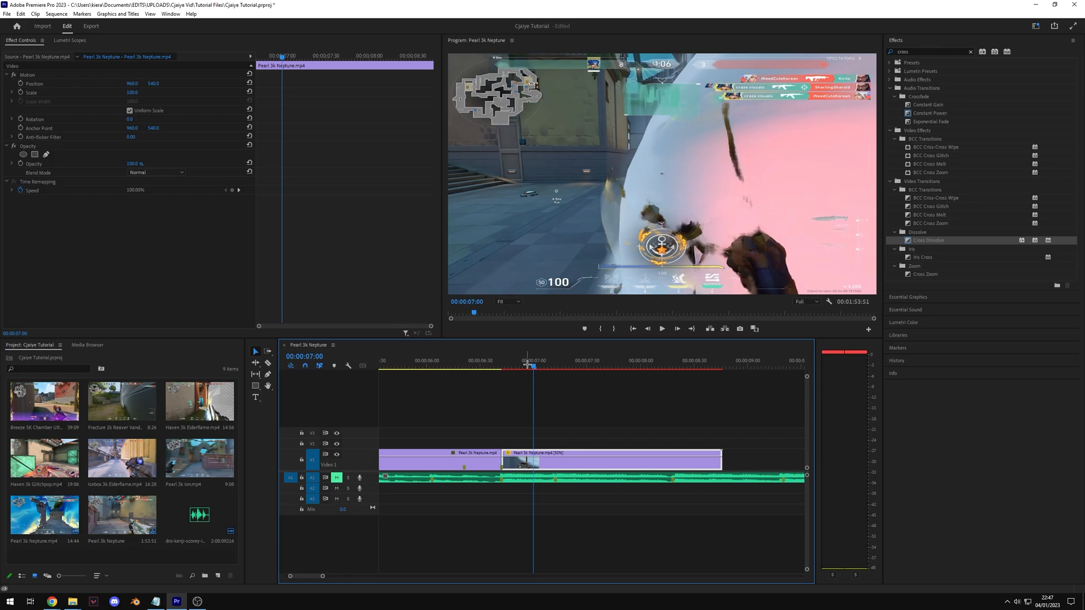
Check the slowed segment's time interpolation option and inspect its frame at 00:00:07:17.
right_click(554, 459)
mouse_move(608, 352)
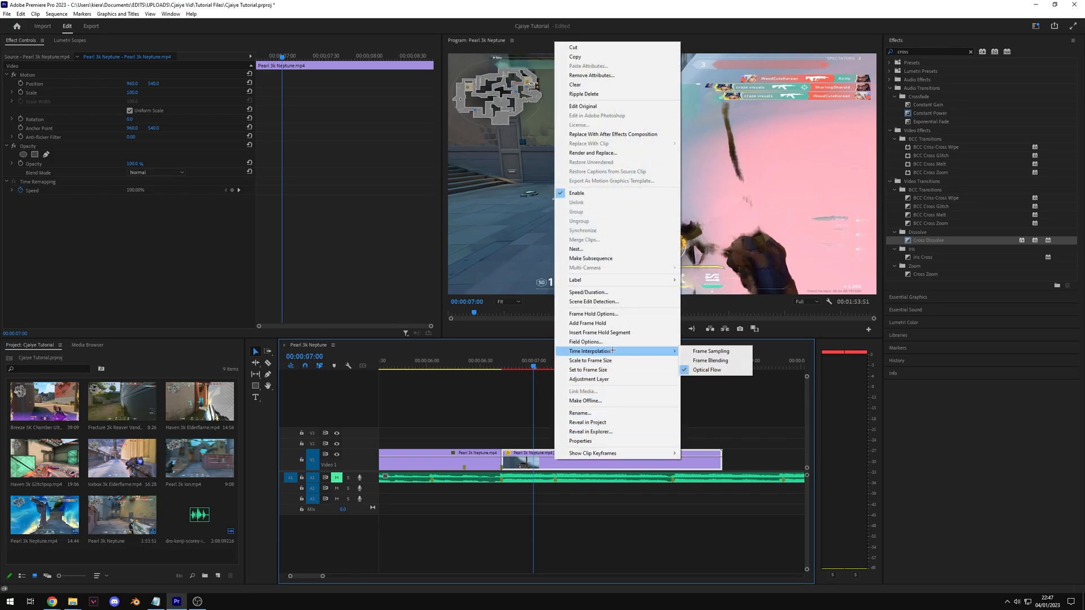
left_click(582, 493)
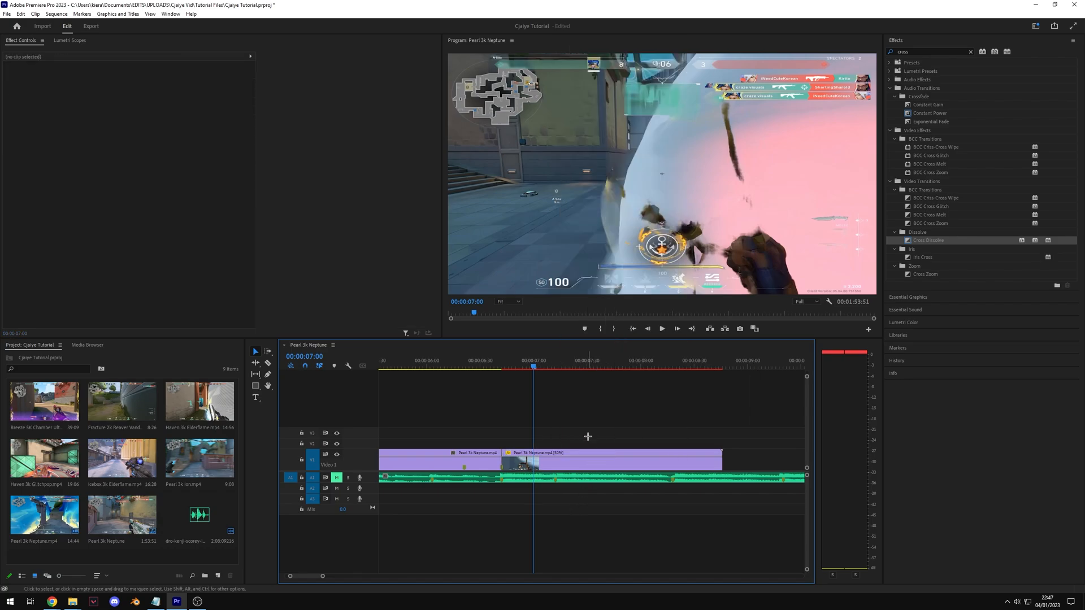
scroll(574, 426, "down", 2)
left_click(539, 366)
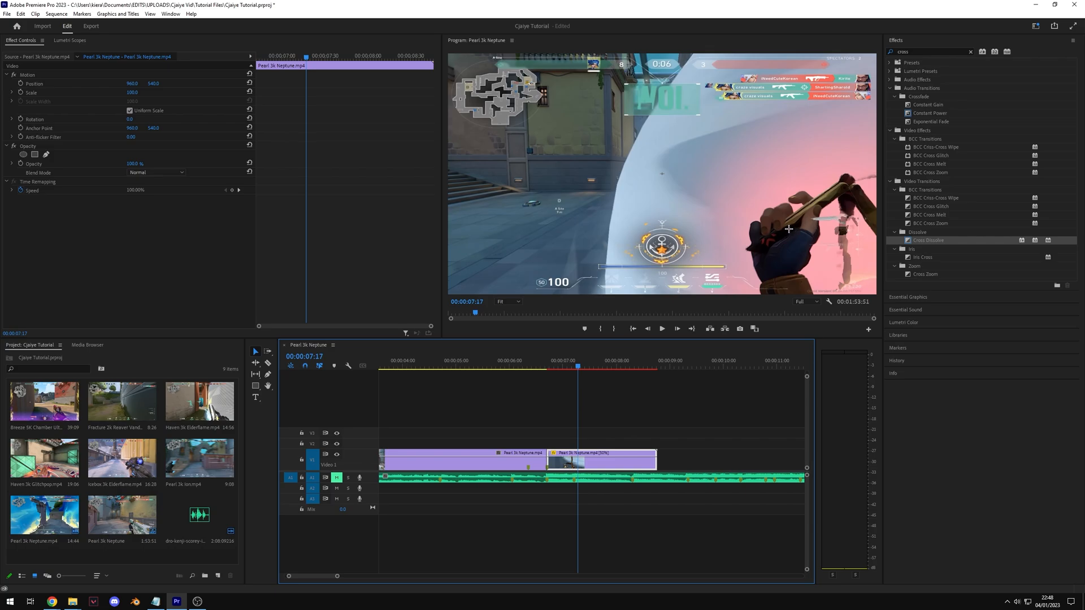
Choose Optical Flow as the slowed segment's time interpolation and deselect the clip.
right_click(608, 465)
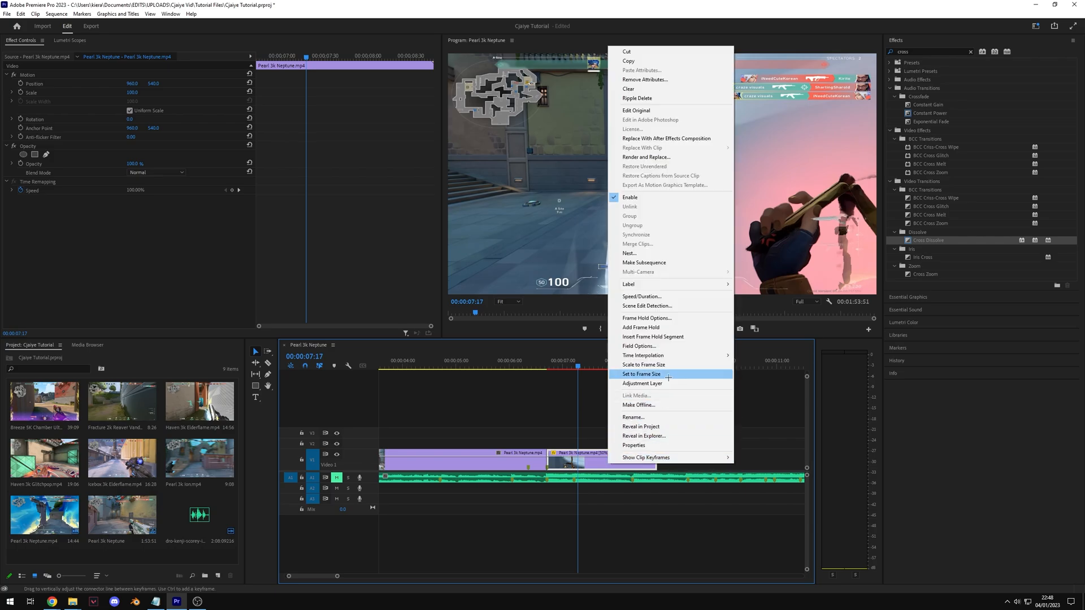
mouse_move(667, 355)
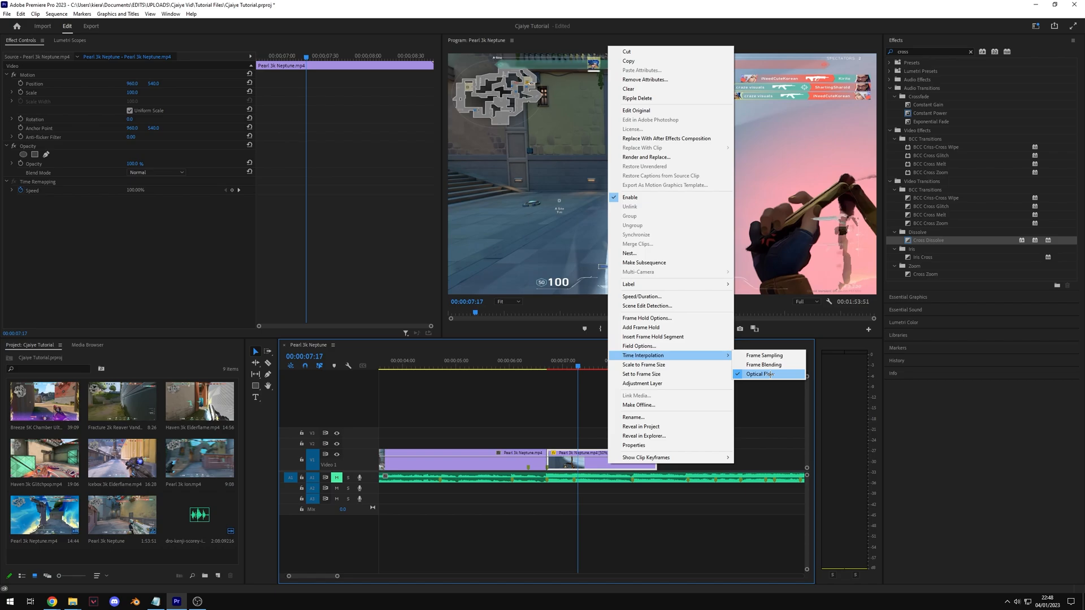
left_click(770, 374)
left_click(561, 410)
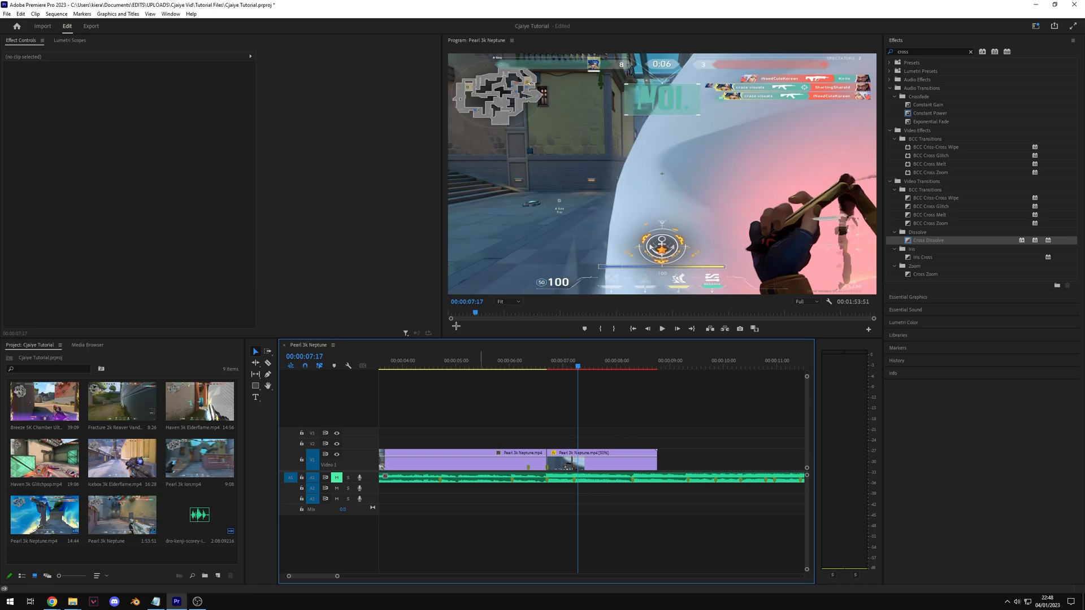
Park the playhead on the cut at 00:00:06:42 and clear the effects search.
left_click(546, 362)
left_click(914, 50)
key("BackSpace")
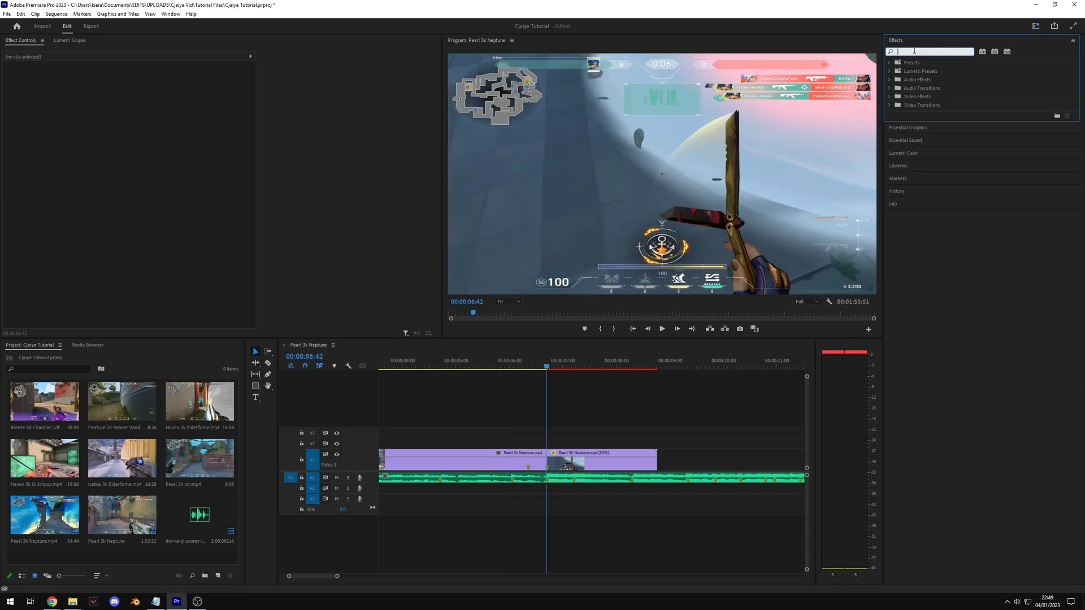
Create a 1920 by 1080 adjustment layer at 60 fps in the project.
right_click(184, 559)
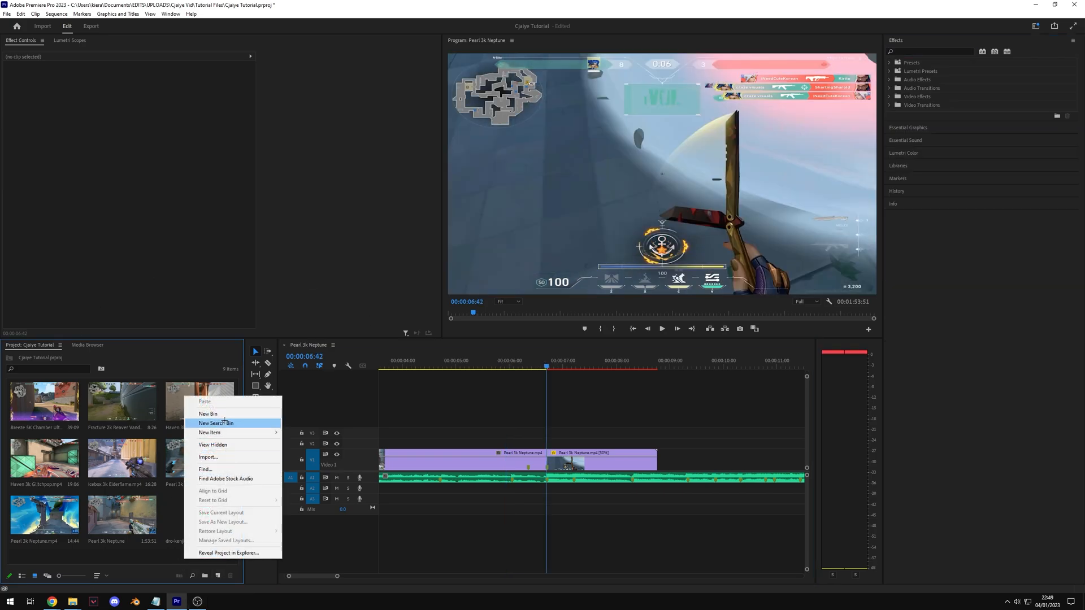
mouse_move(243, 432)
left_click(337, 462)
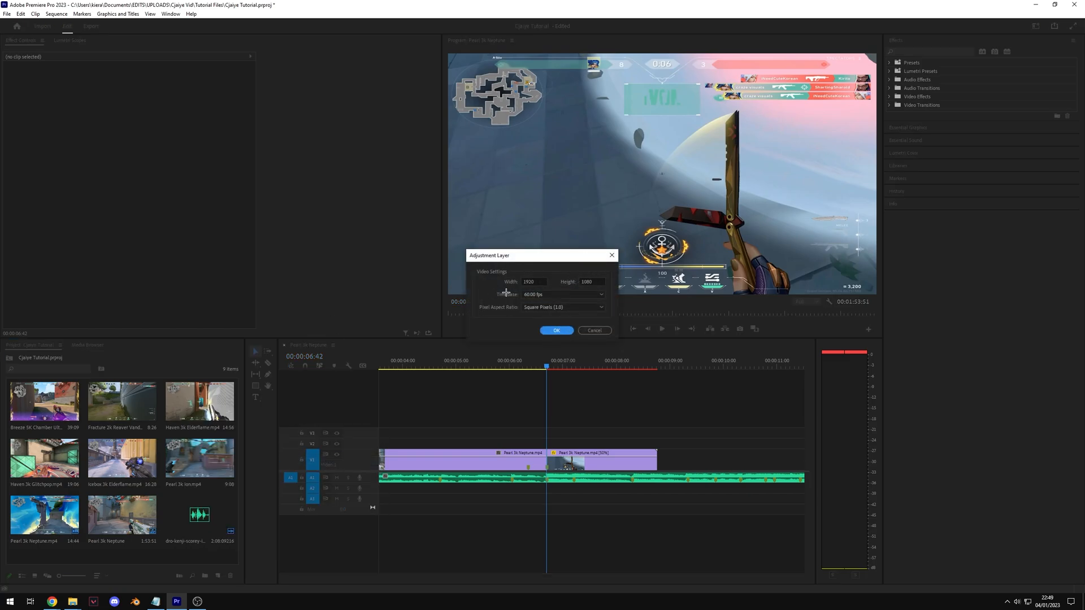
left_click(556, 329)
Place the adjustment layer on track V2 and trim it to a short piece spanning the 00:00:06:42 cut.
left_click_drag(56, 557, 452, 449)
left_click(491, 439)
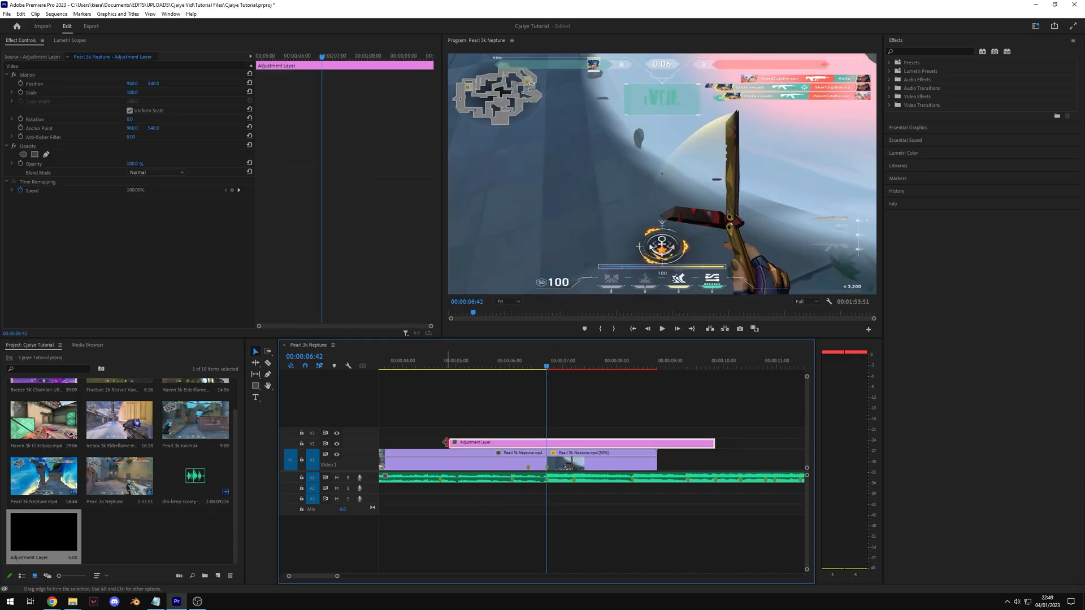
left_click_drag(715, 443, 530, 446)
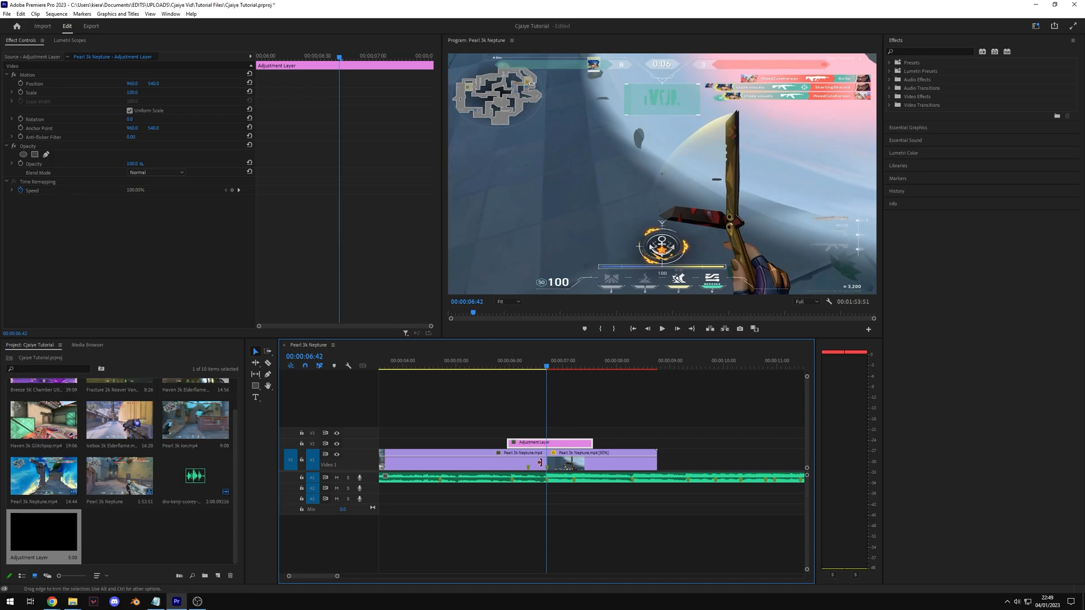
Find the Brightness & Contrast effect and apply it to the adjustment layer on track V2.
left_click(919, 47)
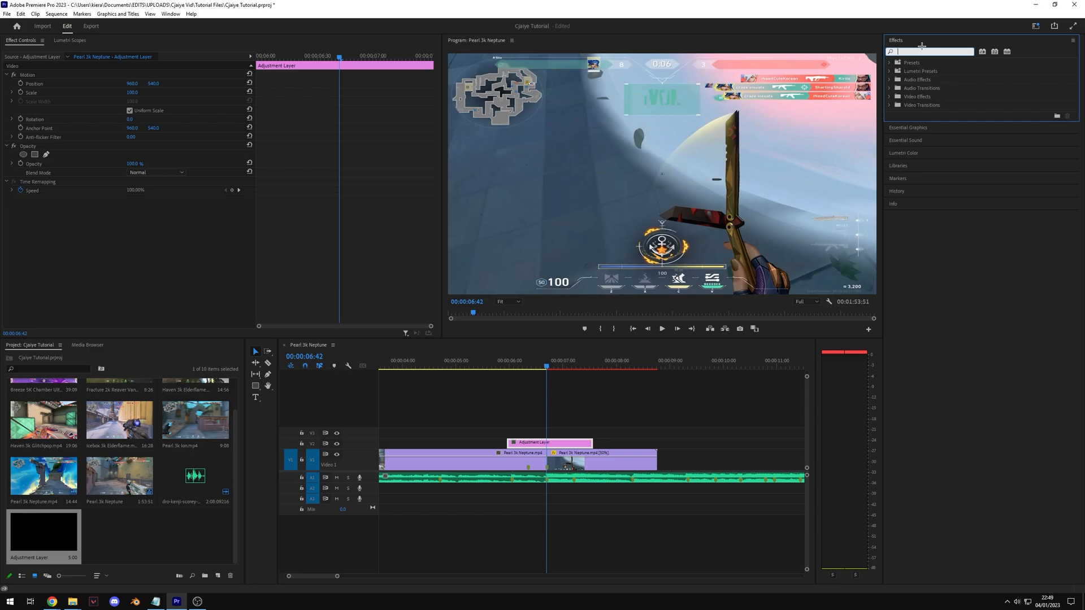
type("bright")
left_click_drag(936, 130, 549, 446)
Start brightness keyframes on the adjustment layer just before the cut and set Brightness to 60 at 00:00:06:42.
key("=")
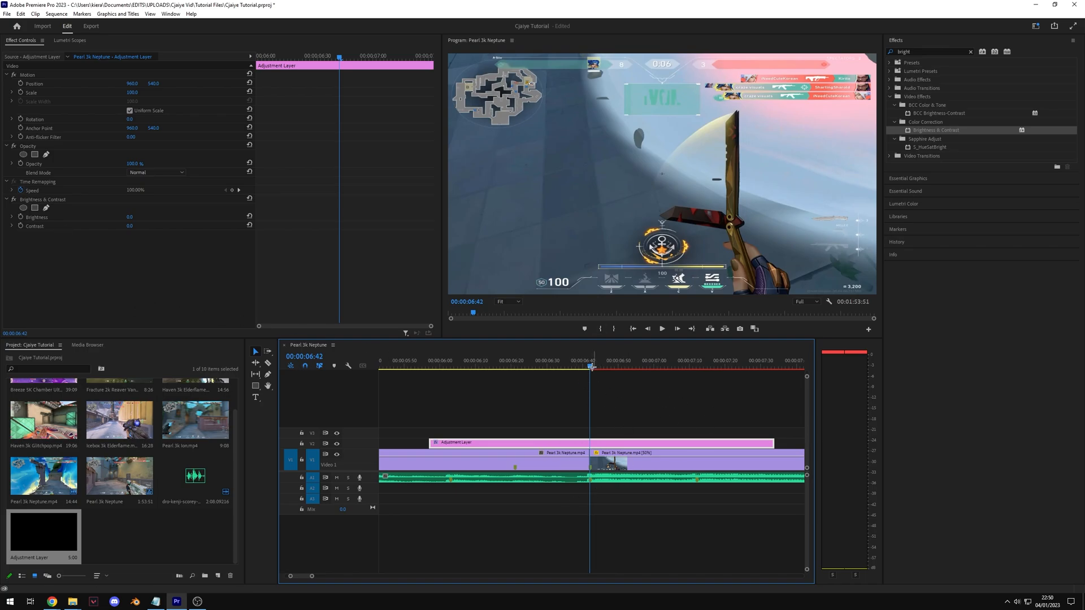
left_click_drag(588, 366, 597, 368)
left_click(21, 217)
left_click(130, 217)
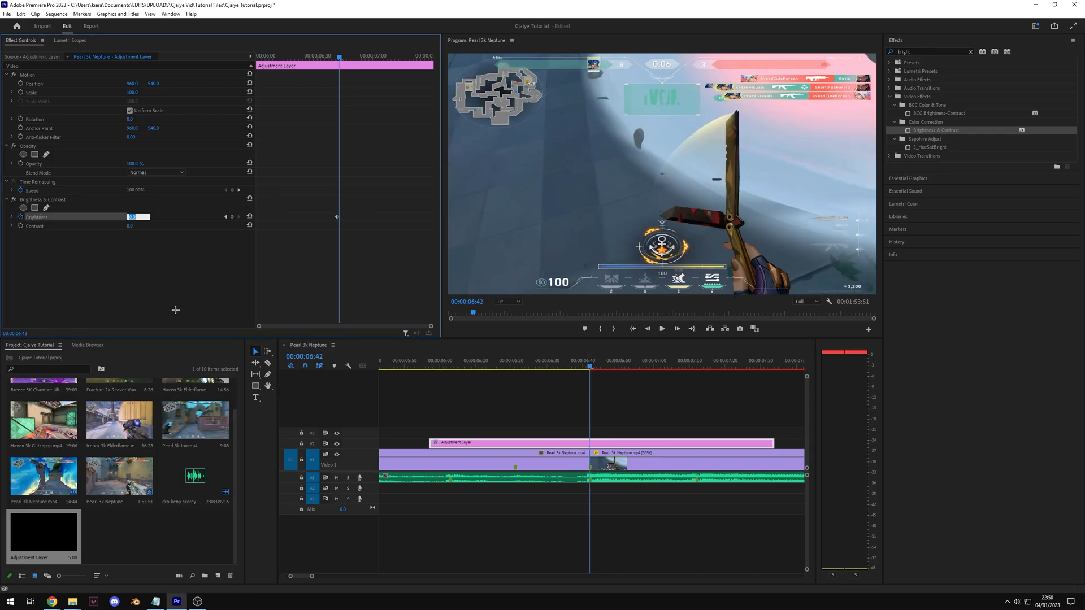
type("60")
key("Return")
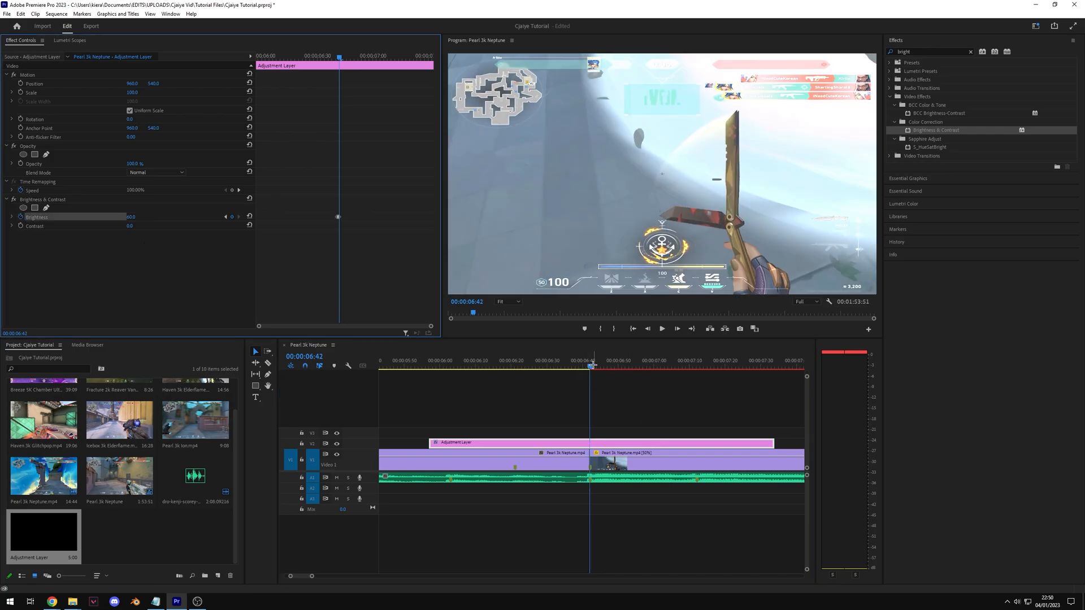
Keyframe the adjustment layer's Brightness at 0 at 00:00:07:15 so the flash fades out.
left_click_drag(591, 366, 613, 366)
key("space")
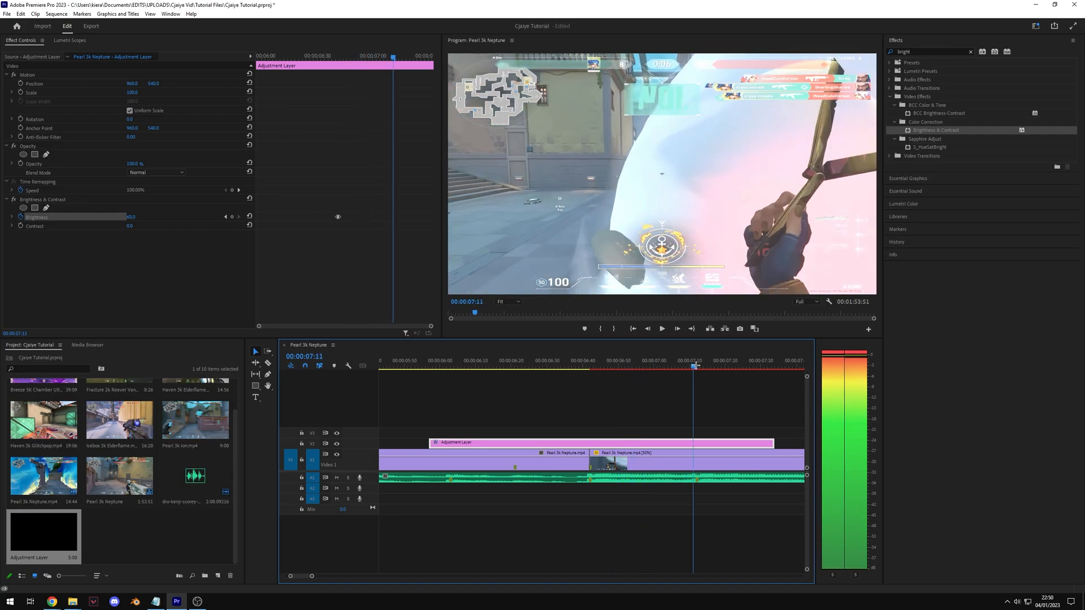
left_click(136, 218)
type("0")
key("Return")
left_click(589, 439)
left_click(365, 179)
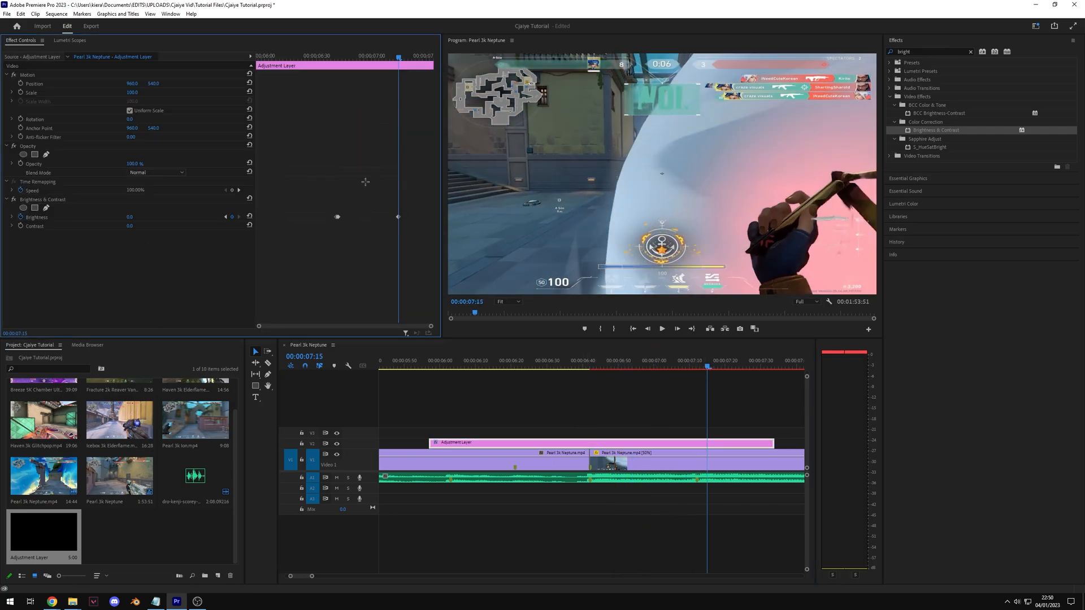
Inspect the brightness keyframes up close and scrub back to the frames just before the cut.
key("=")
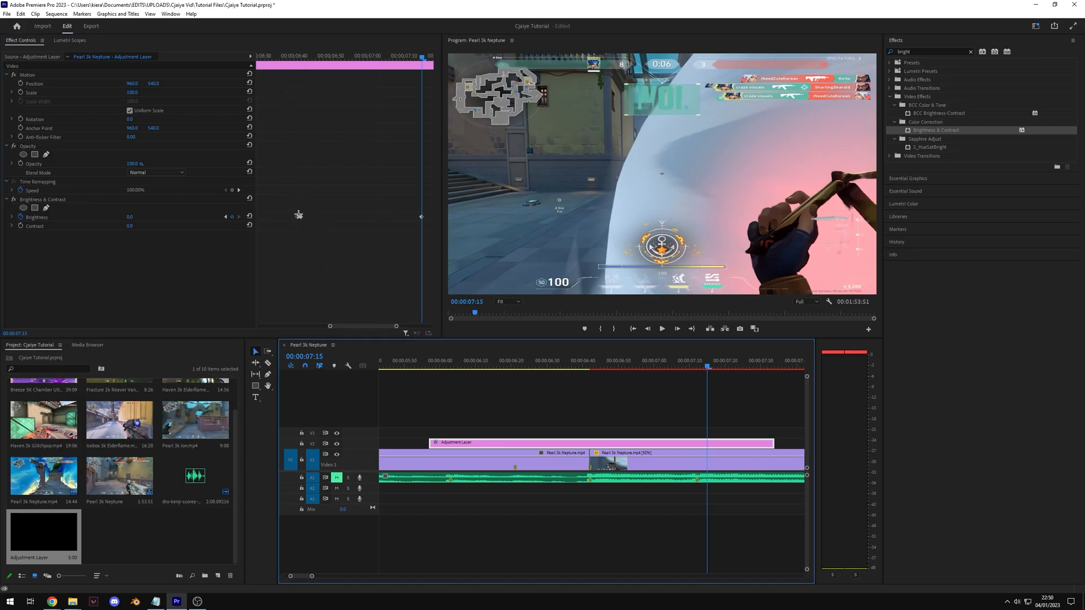
left_click(298, 217)
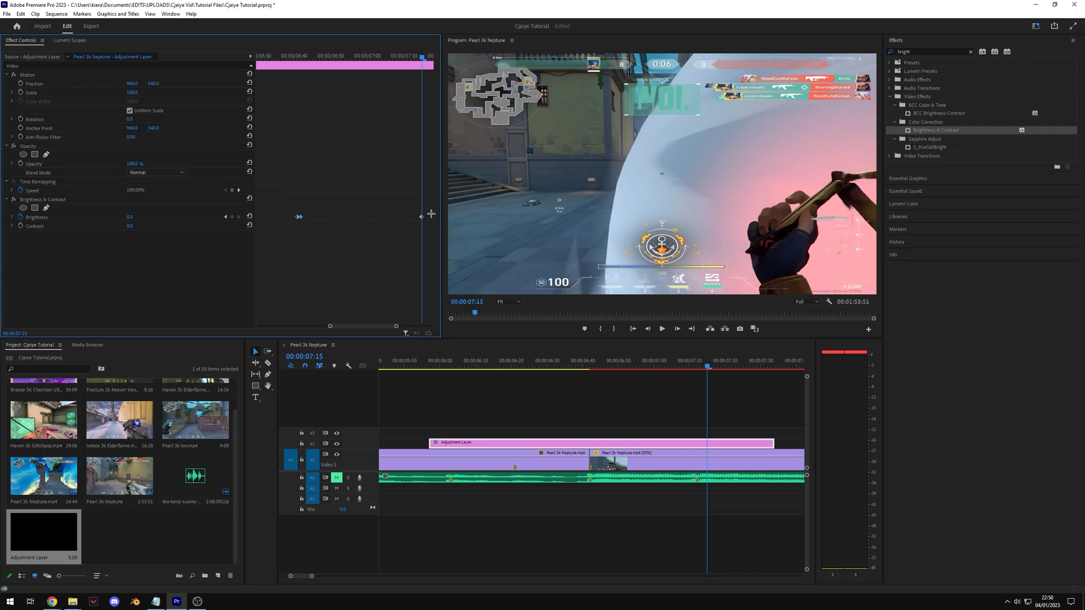
left_click(300, 217)
left_click_drag(420, 57, 289, 78)
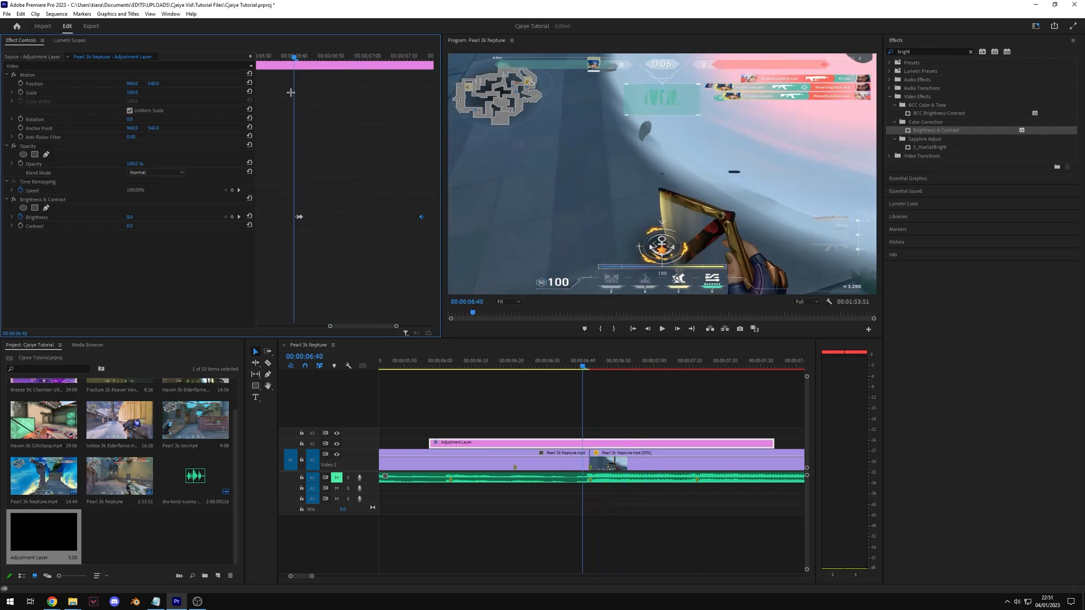
left_click(619, 402)
key("minus")
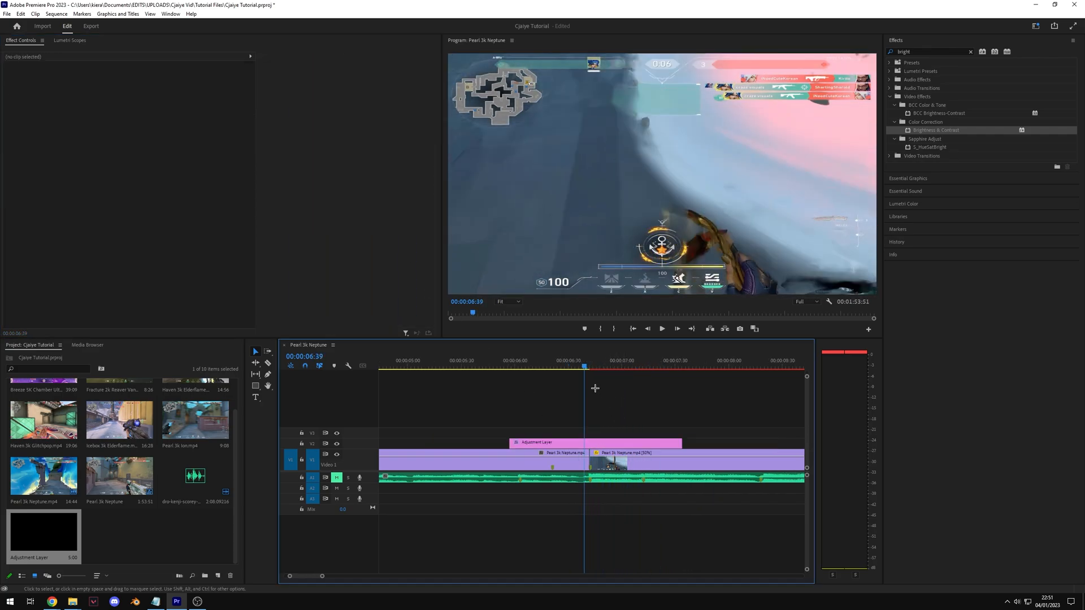
Raise the adjustment layer's peak Brightness keyframe at 00:00:06:42 to 100.
left_click(561, 364)
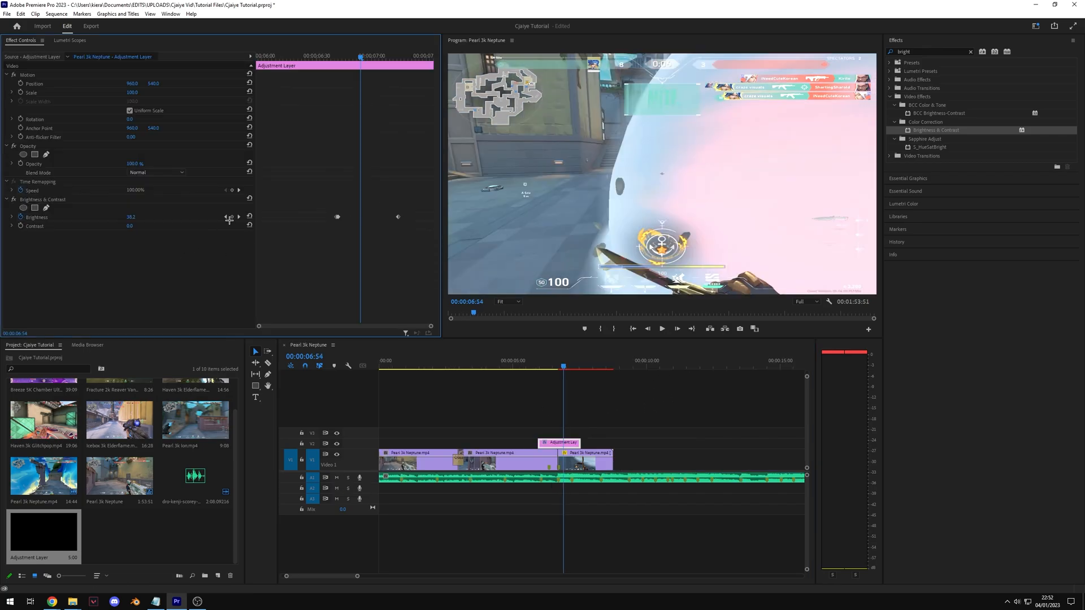
left_click(226, 217)
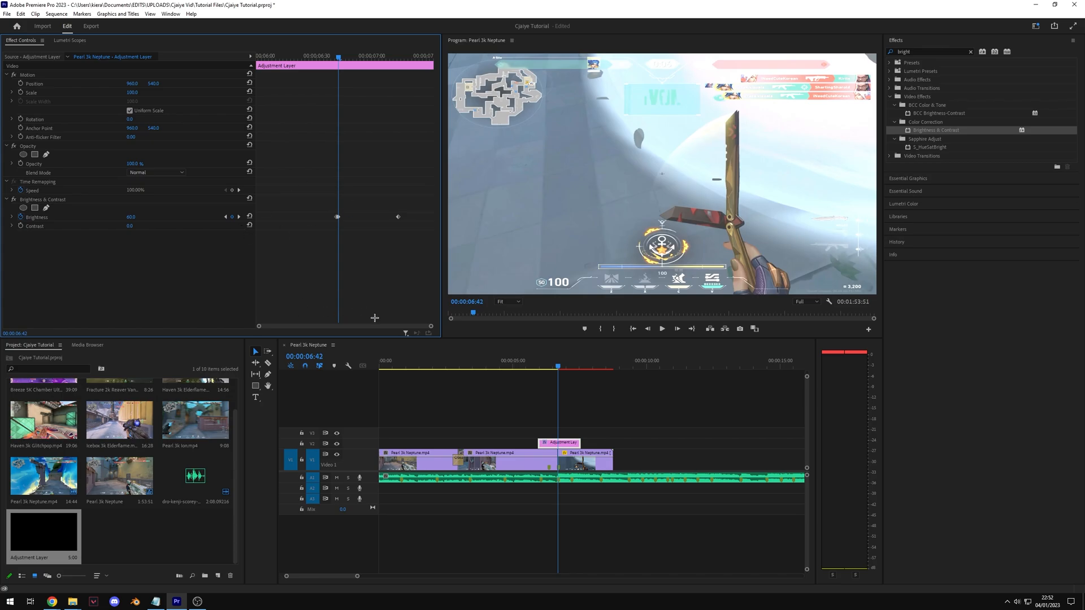
left_click(135, 218)
type("100")
key("Return")
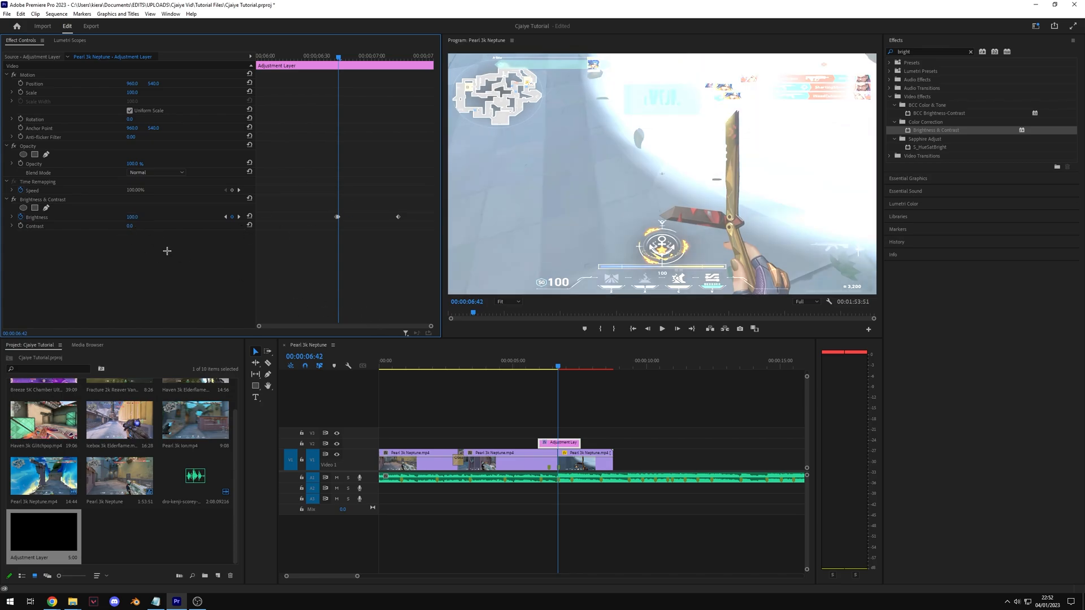
Play the sequence across the cut to review the brightness flash, then return the playhead to 00:00:06:27.
left_click(568, 496)
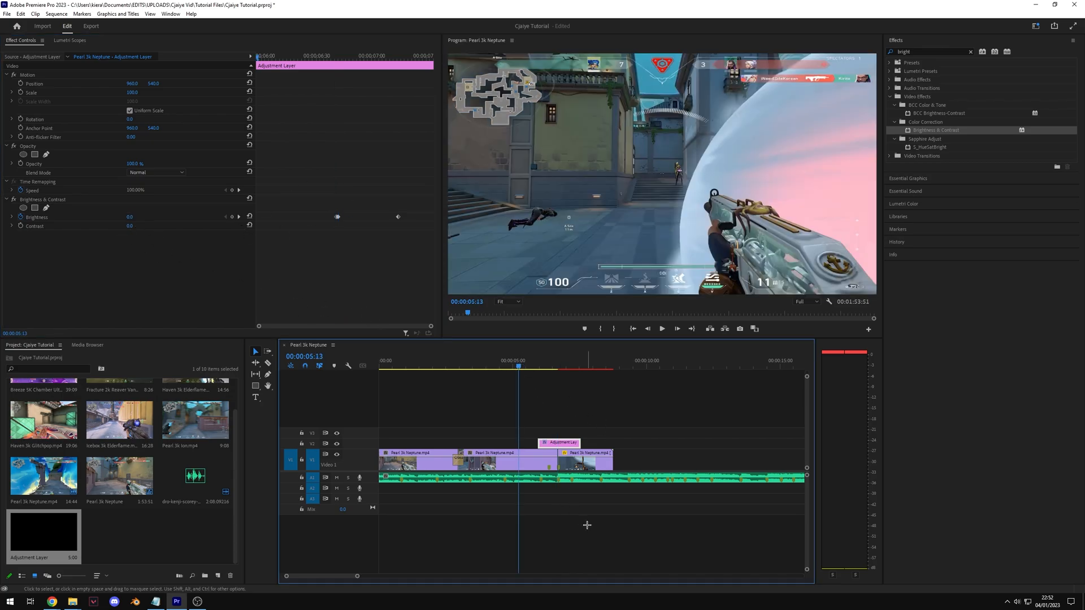
key("space")
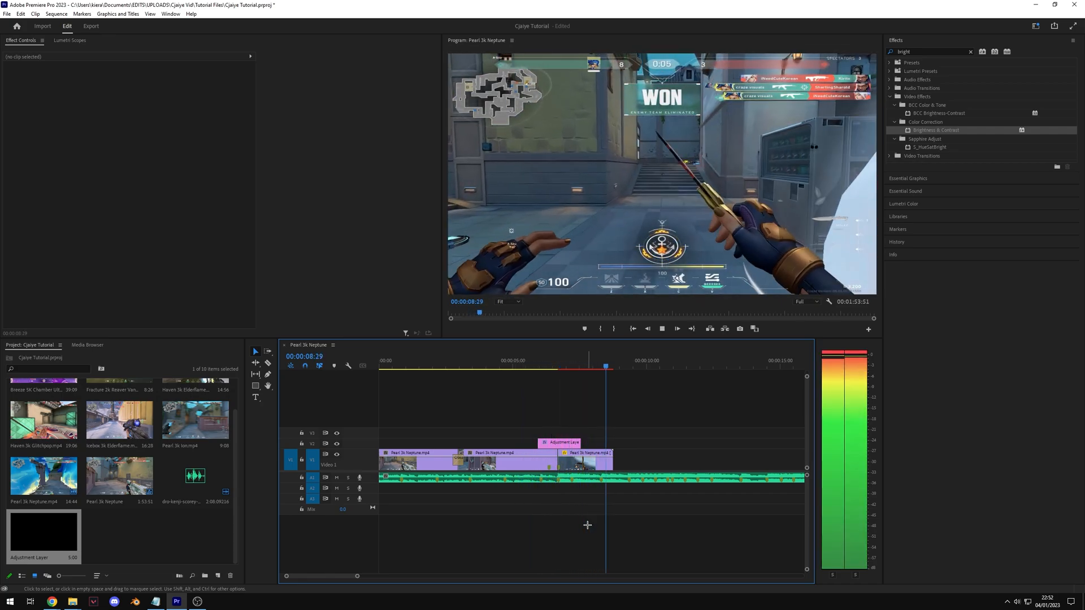
left_click(552, 365)
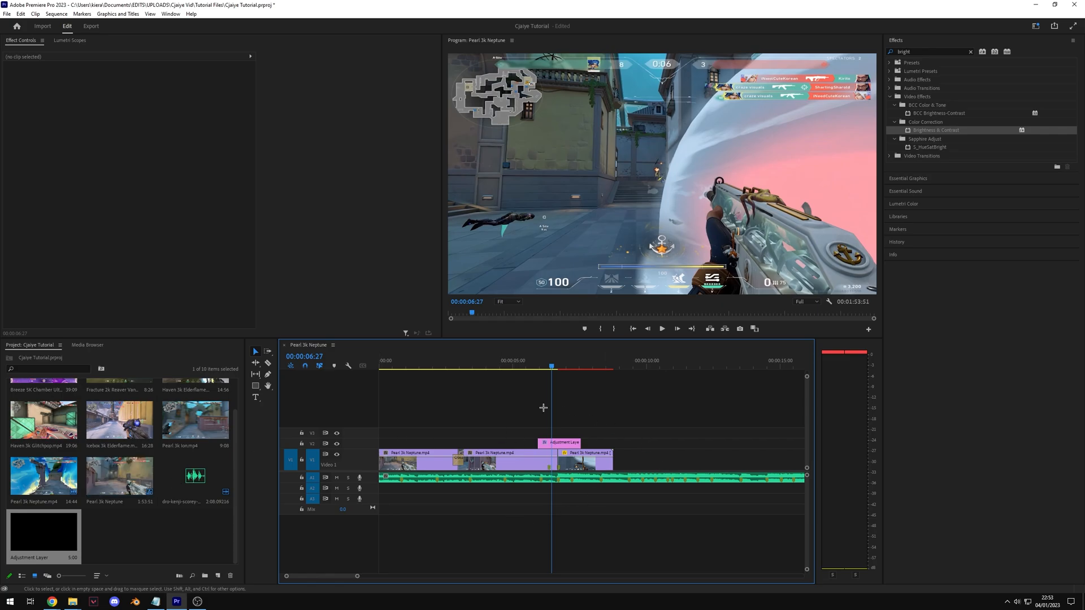
Add Pearl 3k ion.mp4 to track V1 directly after the slowed Neptune segment.
left_click(195, 420)
scroll(169, 452, "up", 1)
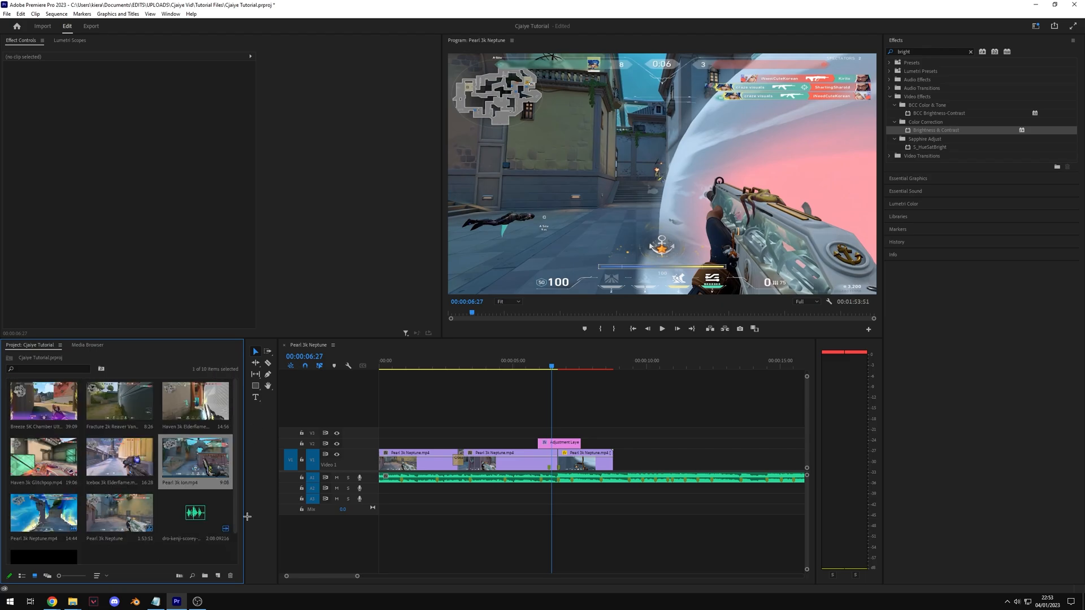
left_click_drag(202, 463, 616, 462)
scroll(578, 516, "down", 3)
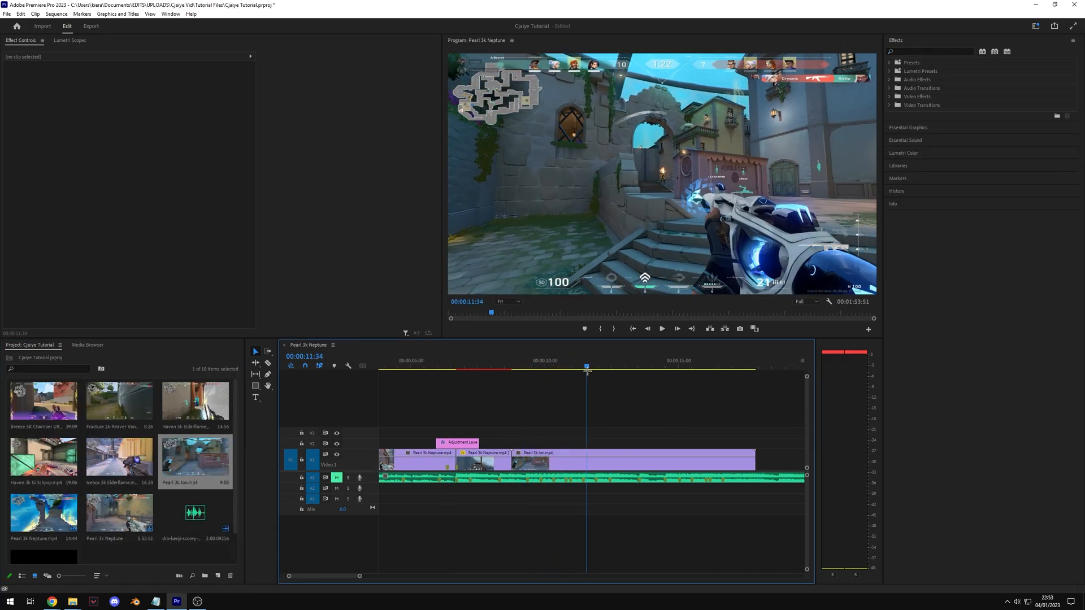
Scrub through the Pearl 3k ion.mp4 clip from 00:00:11:34 onward to examine its action.
key("space")
key("=")
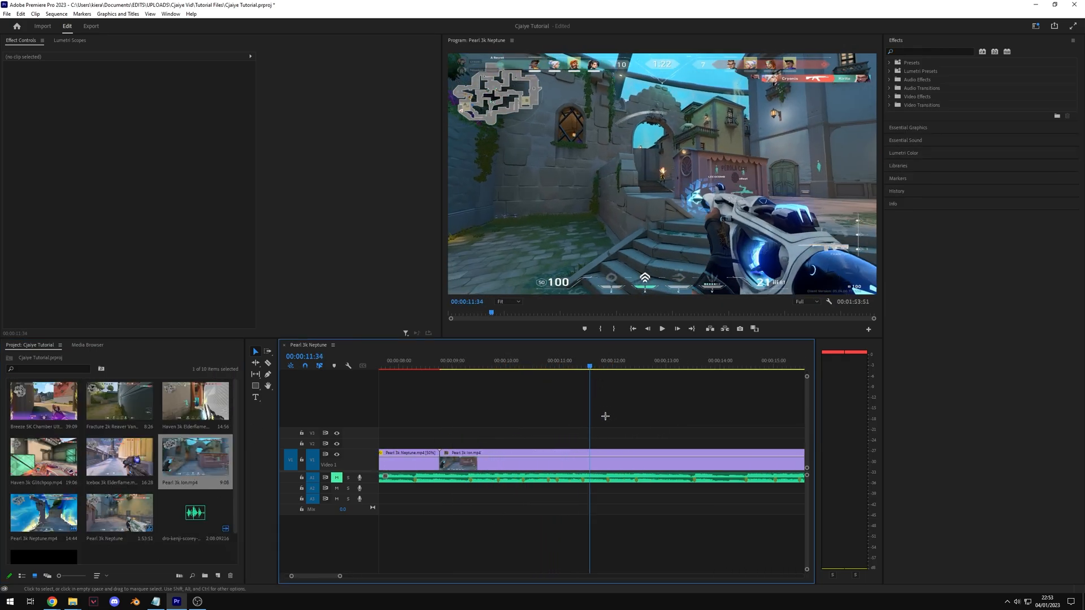
key("=")
key("=")
left_click_drag(632, 368, 654, 370)
left_click(668, 467)
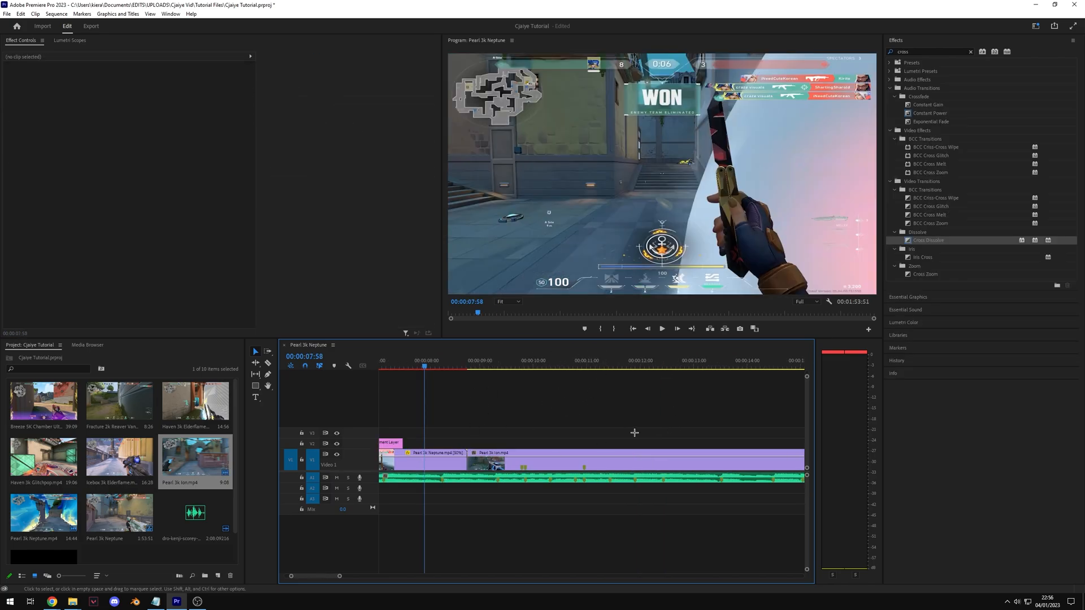
Check the Pearl 3k ion.mp4 clip's markers against the music markers around 00:00:09:51 and 00:00:10:57.
left_click(517, 460)
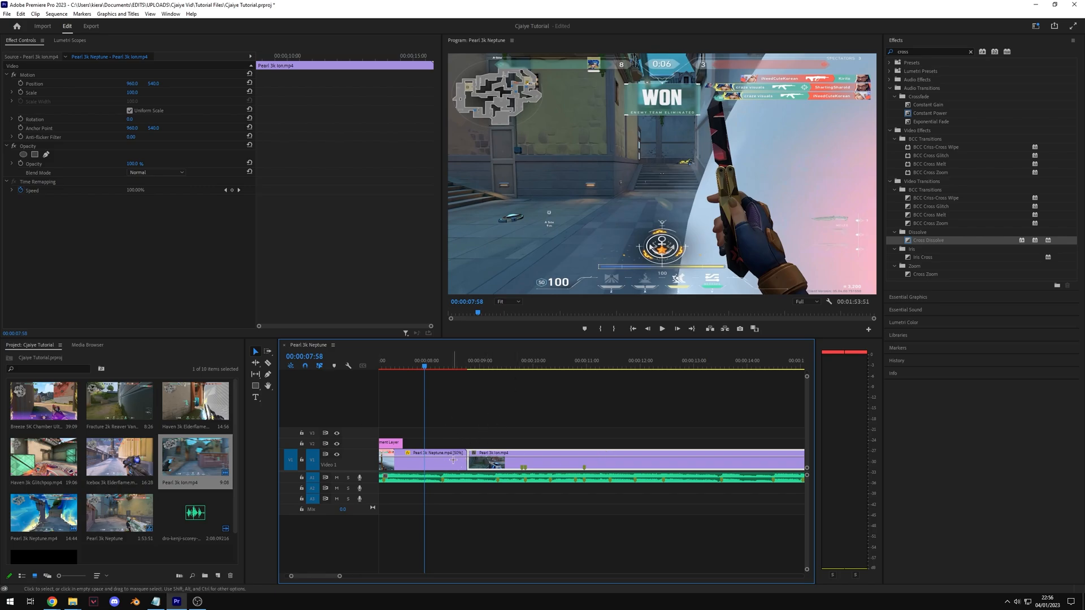
left_click(407, 469)
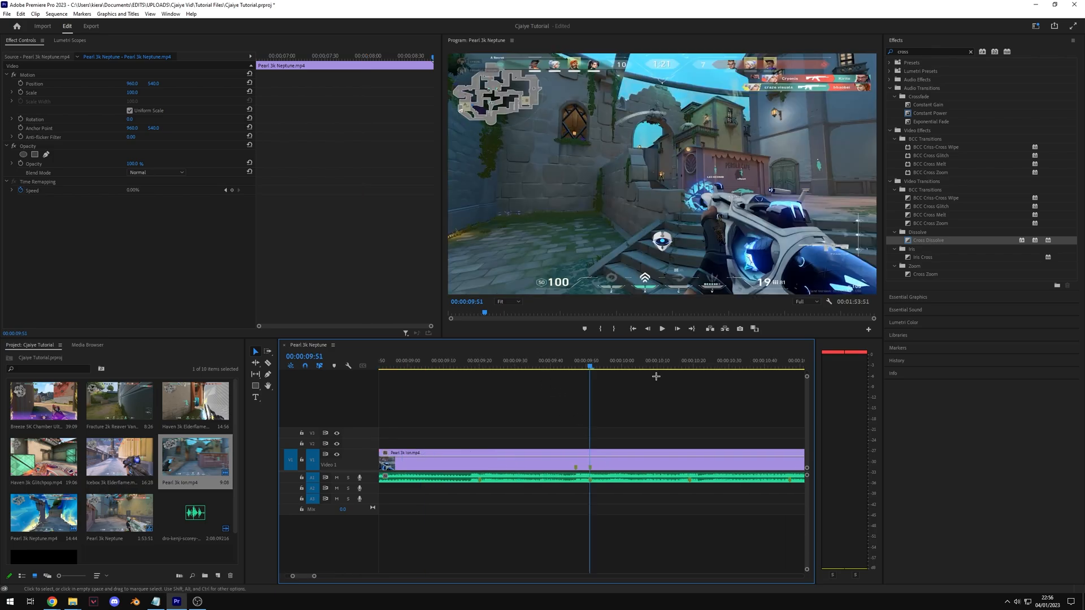
key("minus")
key("minus")
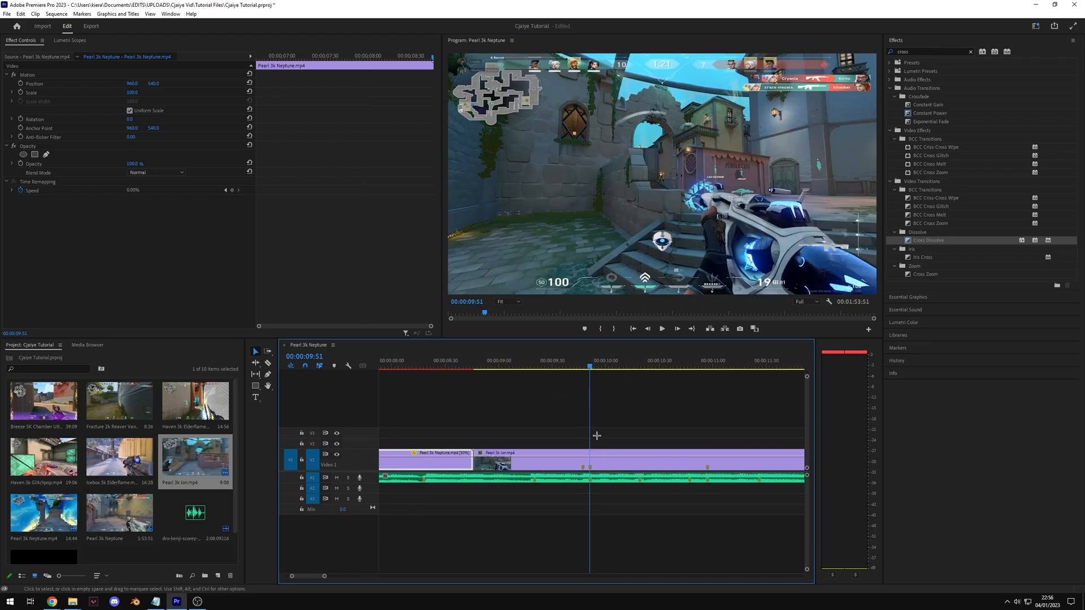
scroll(596, 437, "down", 6)
left_click(548, 365)
key("equal")
key("equal")
key("equal")
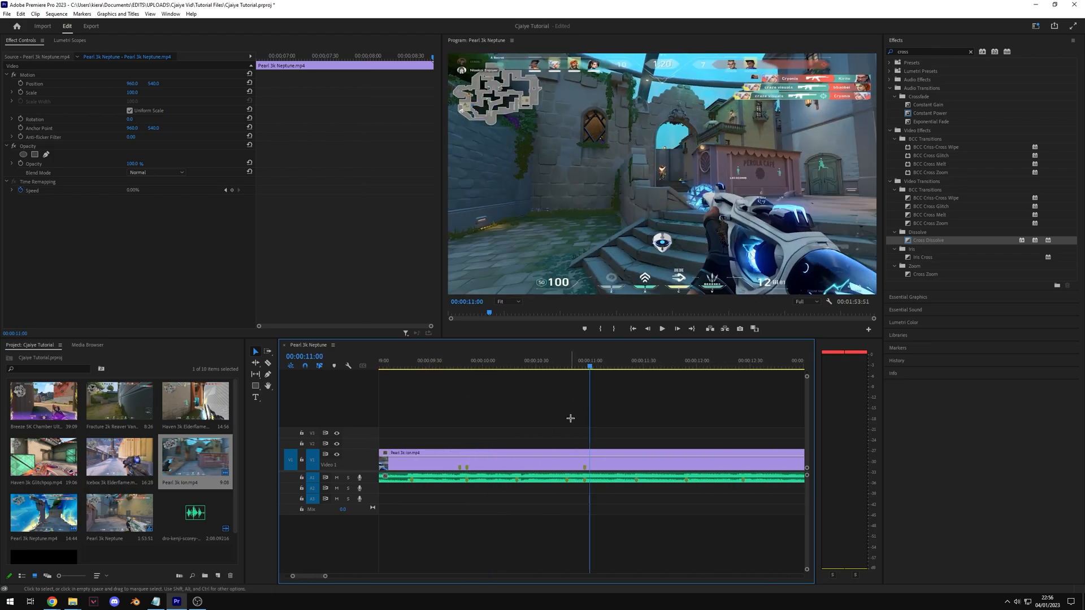
left_click(573, 363)
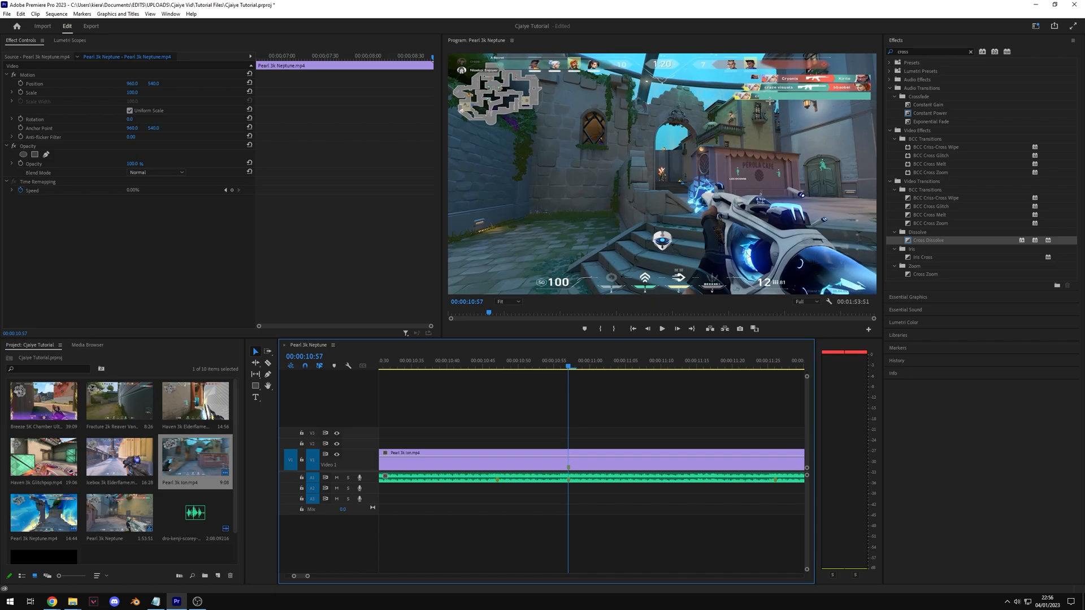
left_click_drag(568, 366, 567, 368)
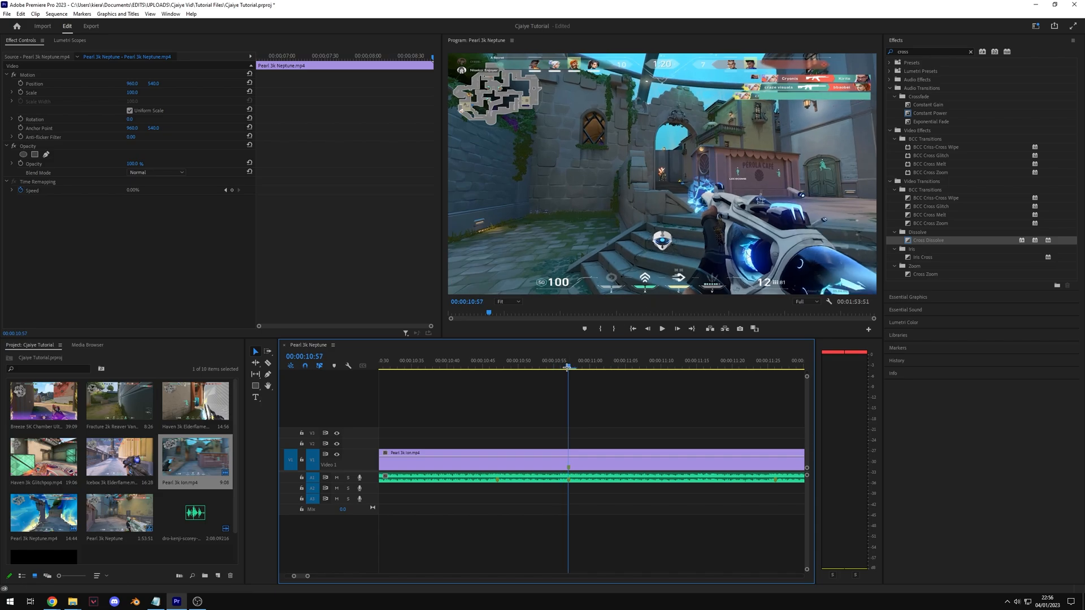
Play from the slowed Neptune segment into the Pearl 3k ion.mp4 clip to review its timing with the music.
left_click(620, 425)
key("minus")
key("minus")
key("minus")
key("minus")
left_click(509, 365)
key("space")
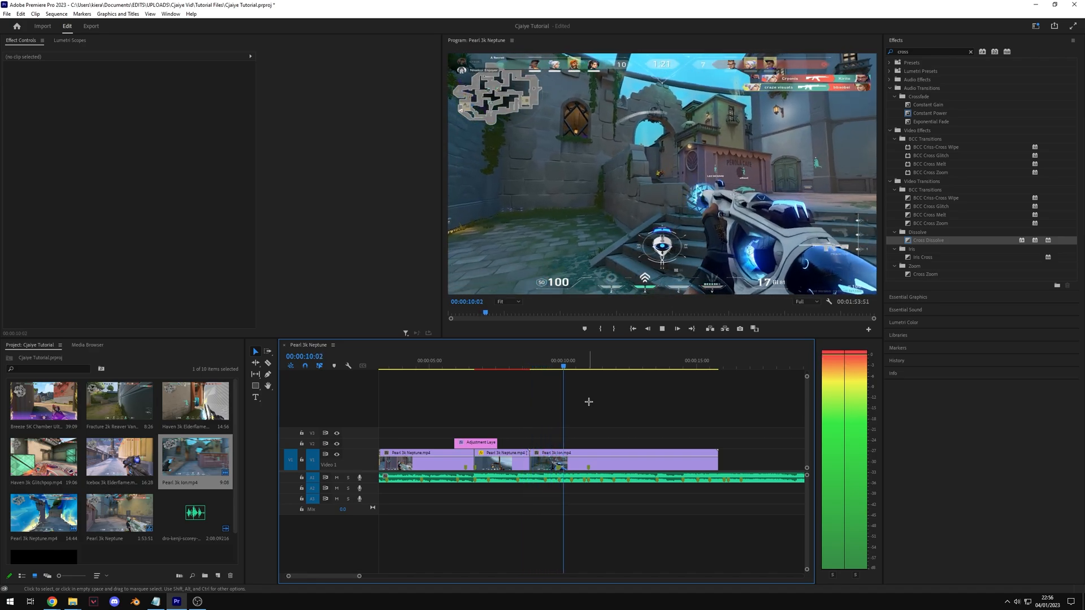
key("space")
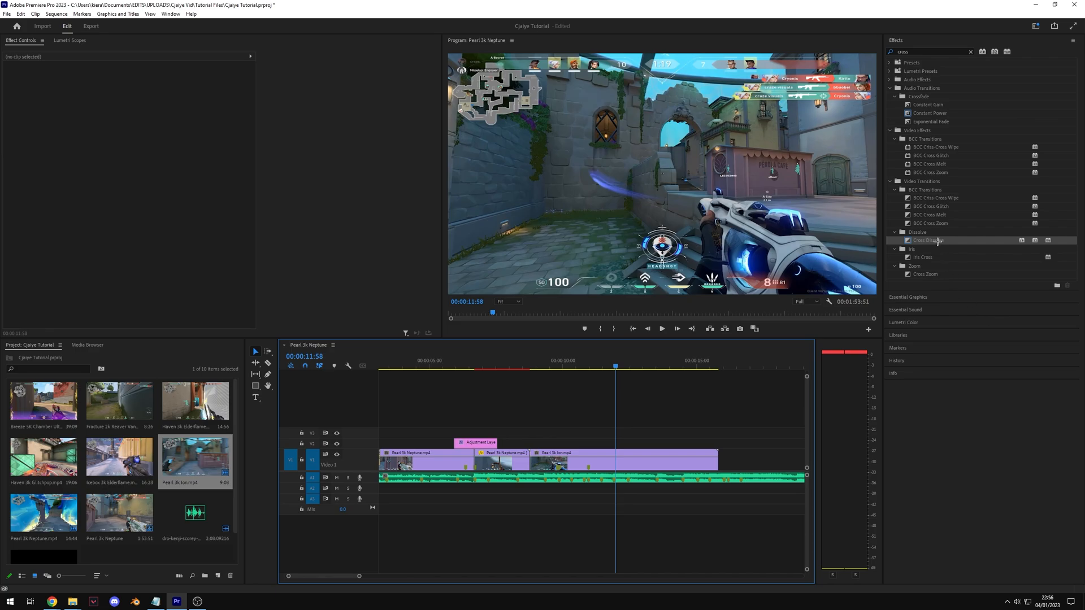
Apply a Cross Dissolve between the slowed Neptune segment and Pearl 3k ion.mp4, extended to 50 frames and centred on the cut.
left_click_drag(938, 242, 525, 459)
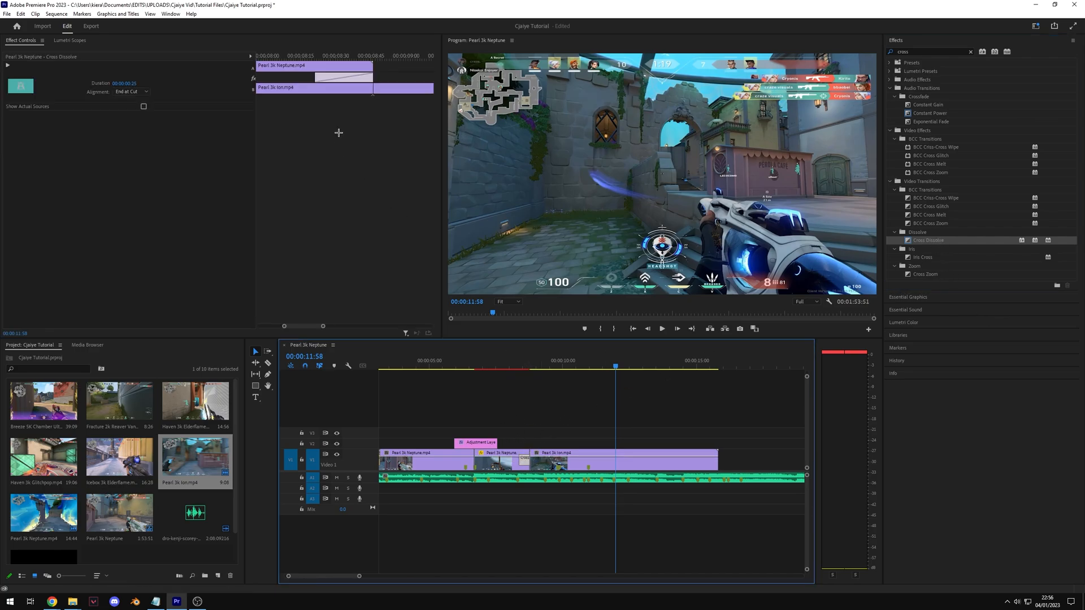
left_click_drag(379, 78, 432, 79)
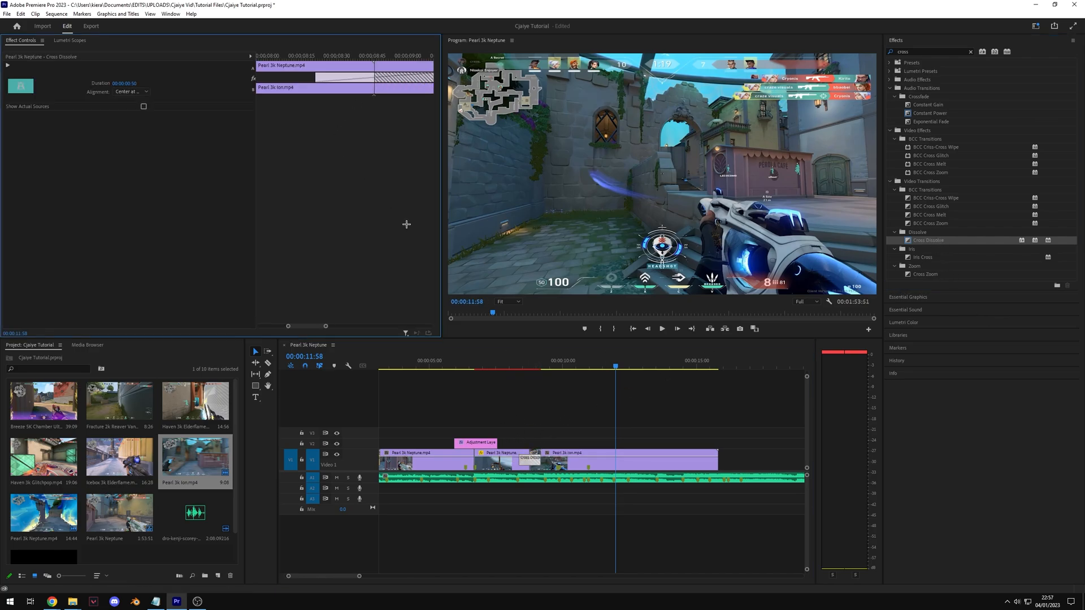
Play back the cross dissolve between the two gameplay clips and save the project.
left_click(509, 361)
left_click(583, 526)
key("space")
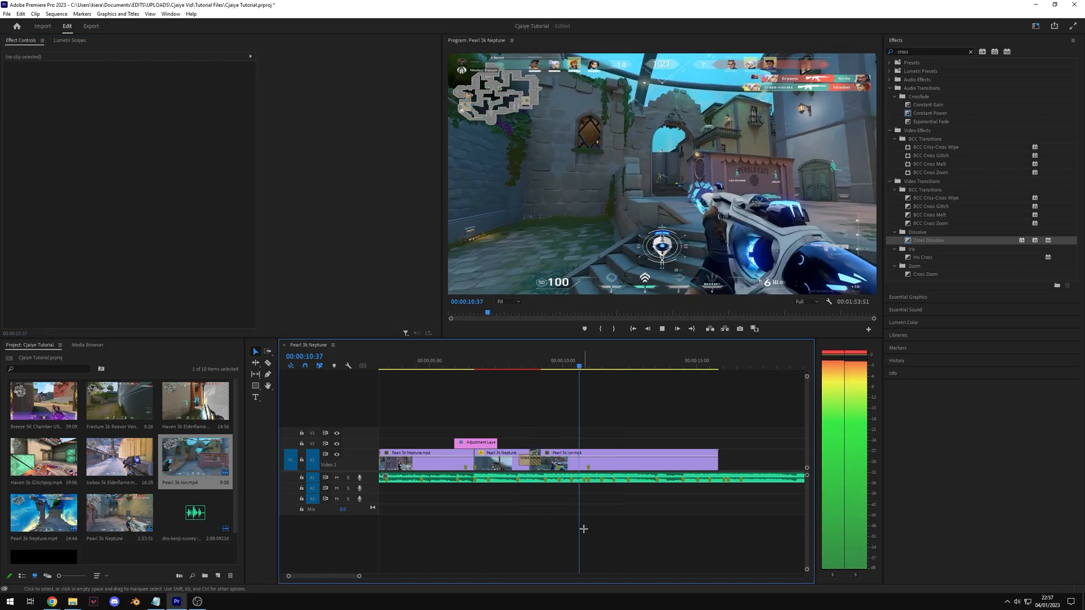
key("ctrl+s")
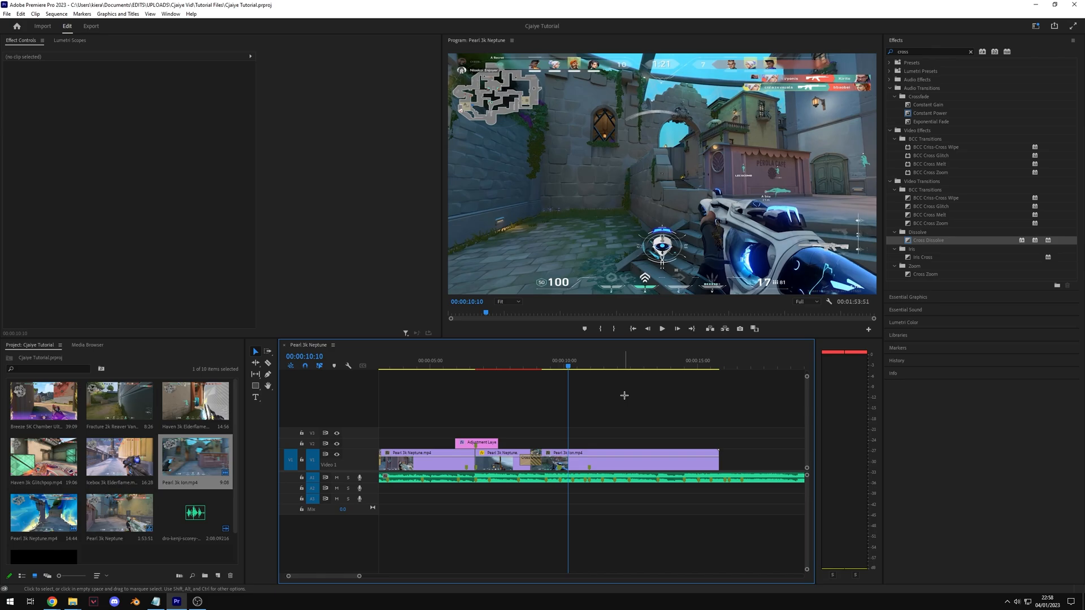
Turn on Position and Scale keyframing for the Pearl 3k ion.mp4 clip at 00:00:12:24.
left_click(616, 464)
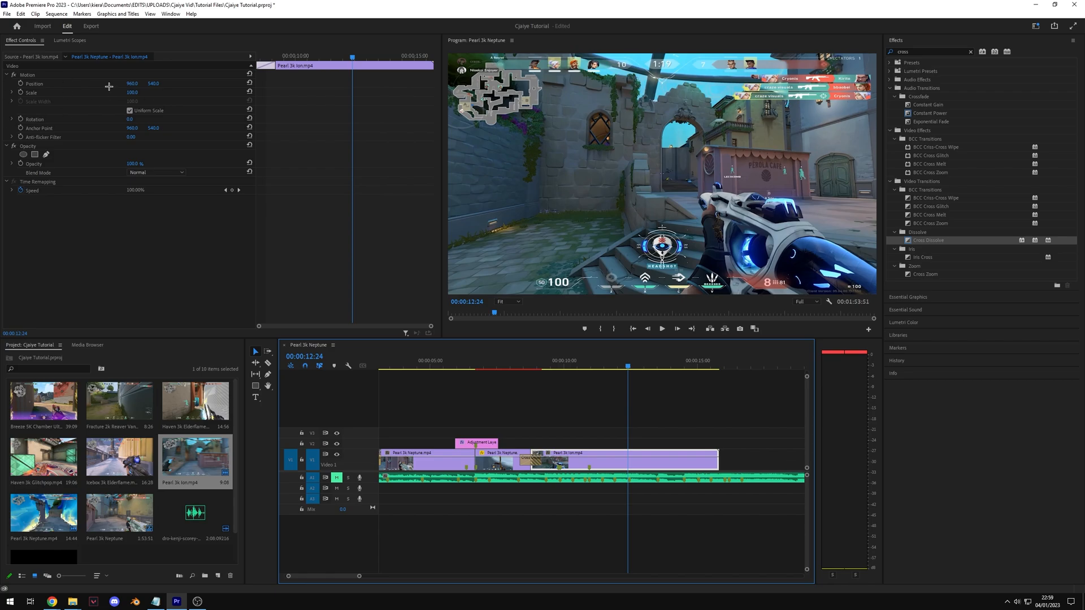
left_click(21, 92)
left_click(20, 83)
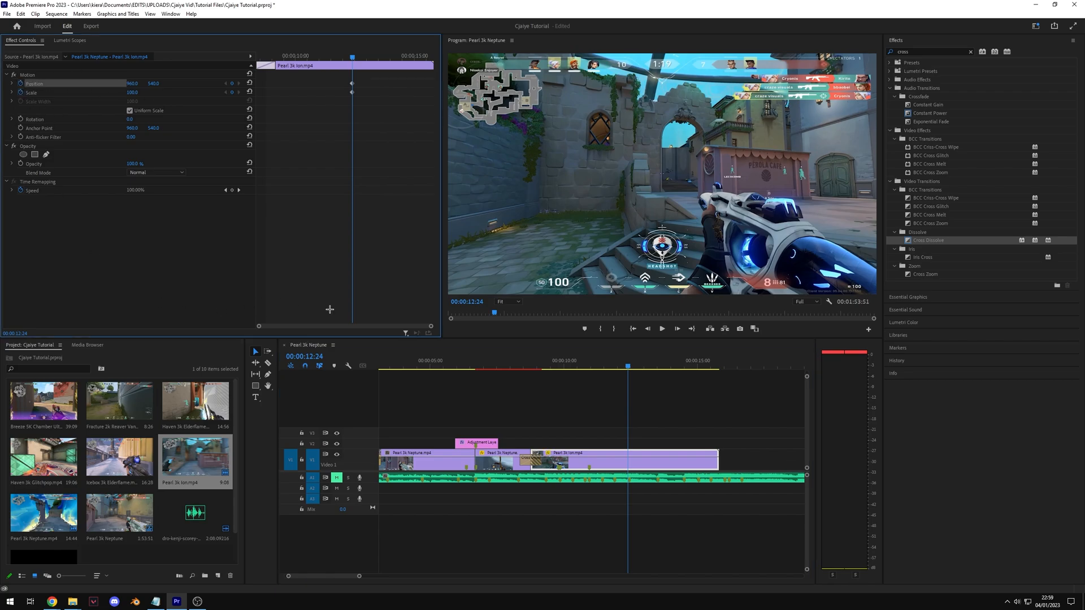
At 00:00:12:57, keyframe the clip's scale to 351 and shift its position to frame a close-up of the weapon.
left_click(634, 366)
left_click_drag(634, 366, 644, 368)
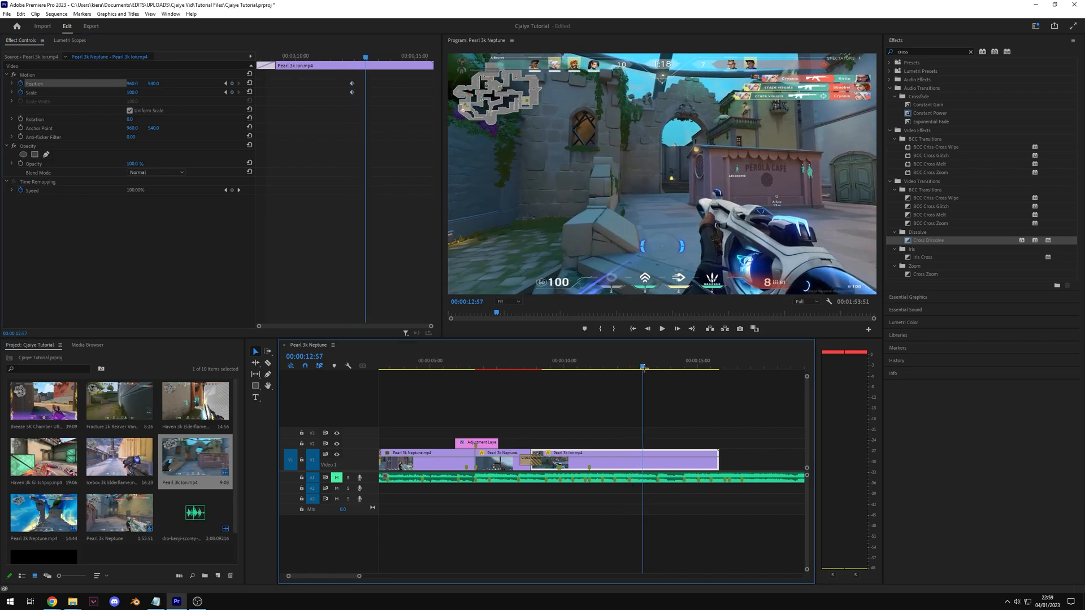
left_click_drag(135, 94, 633, 83)
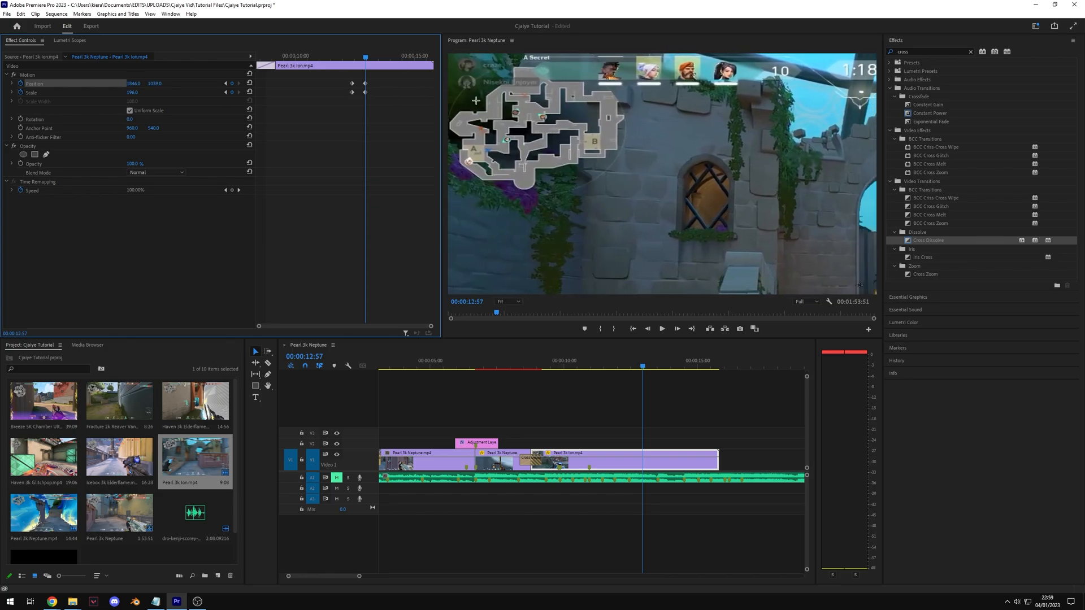
left_click_drag(136, 84, 1, 84)
left_click_drag(133, 84, 220, 92)
left_click_drag(153, 84, 1, 84)
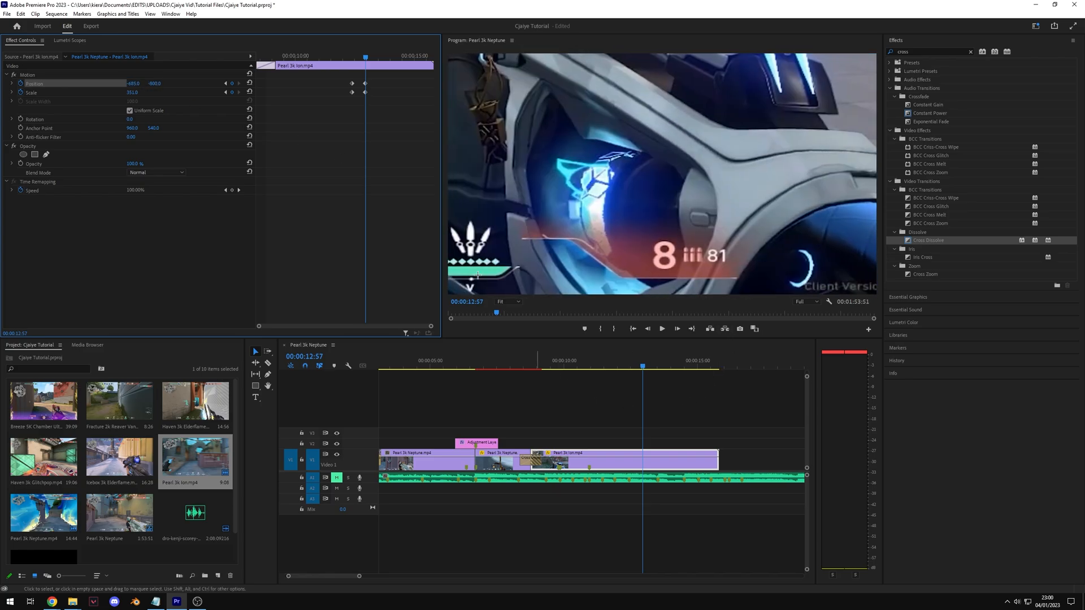
Play back the weapon zoom from about 00:00:11:44 to check its motion.
left_click(609, 365)
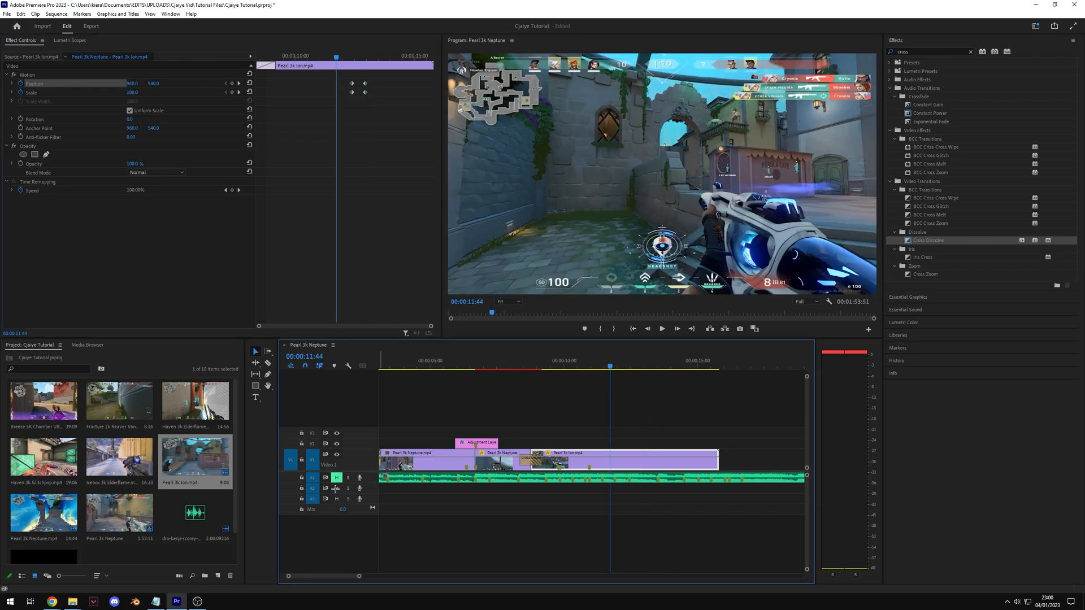
key("space")
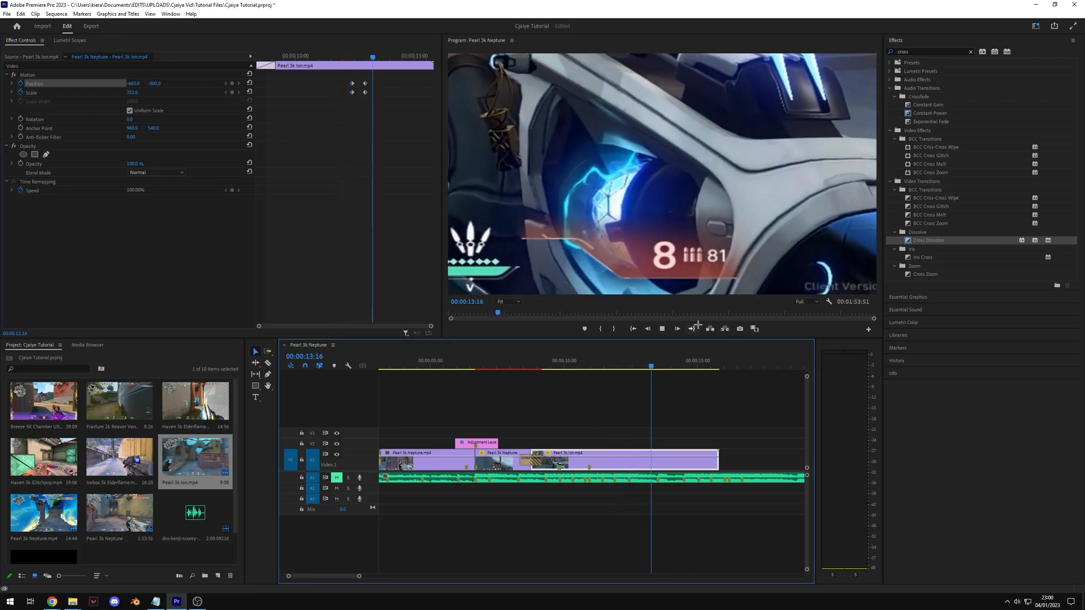
key("space")
Try Ease In interpolation on the zoom's ending Position and Scale keyframes and preview it.
left_click(364, 134)
right_click(365, 83)
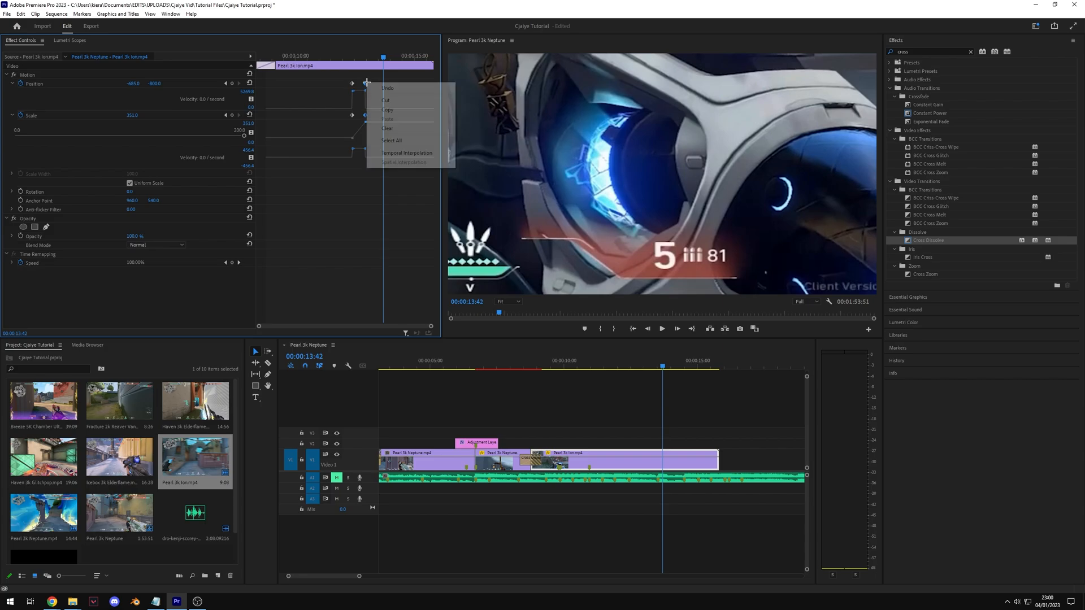
mouse_move(410, 151)
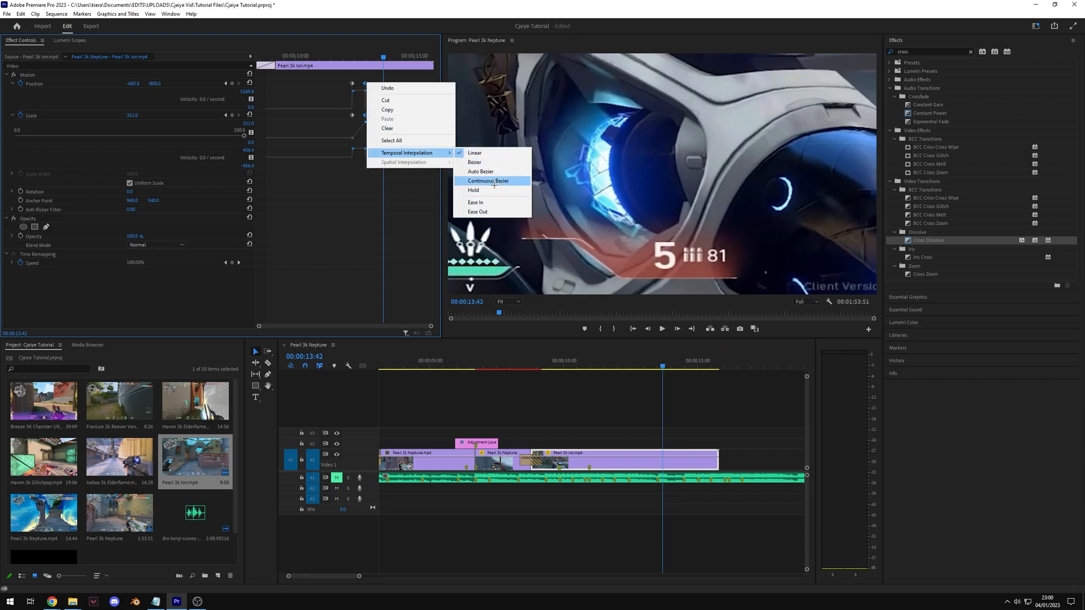
left_click(490, 203)
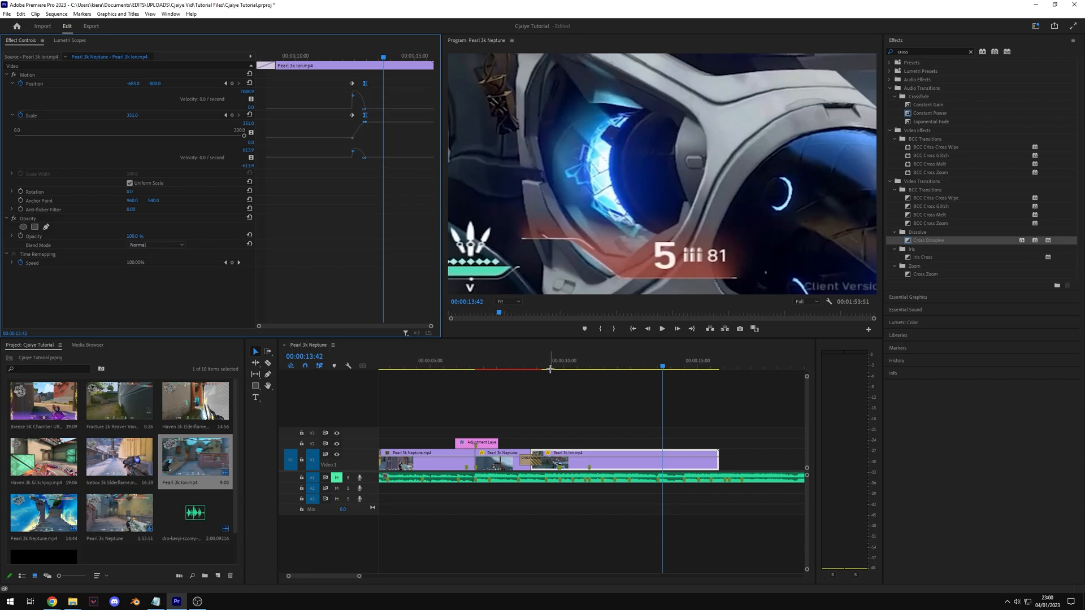
left_click(550, 368)
key("space")
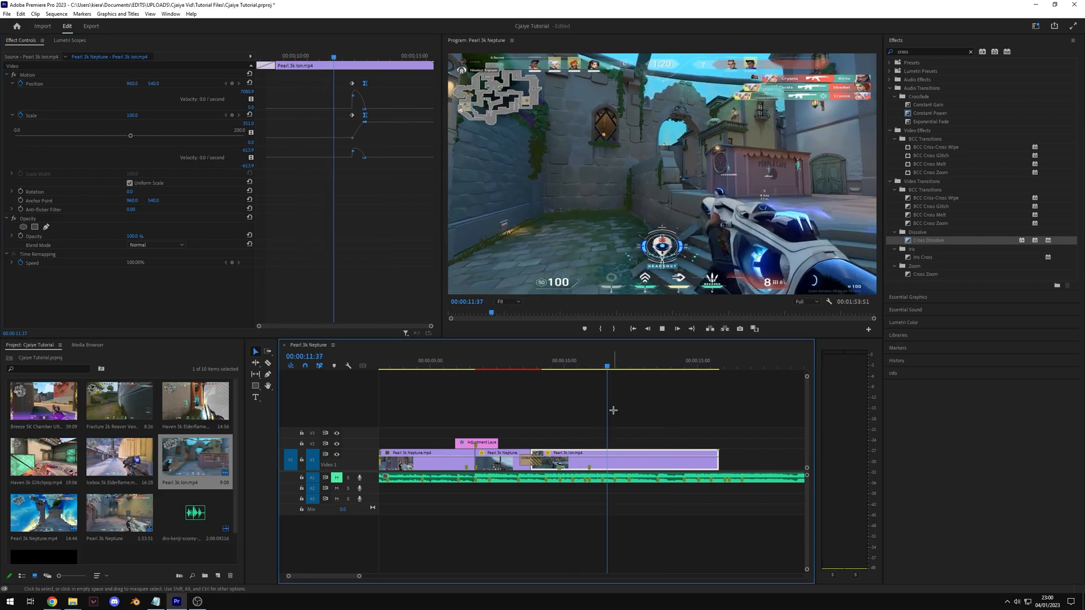
Try Ease Out interpolation on the zoom's starting Position and Scale keyframes and play it back.
right_click(365, 84)
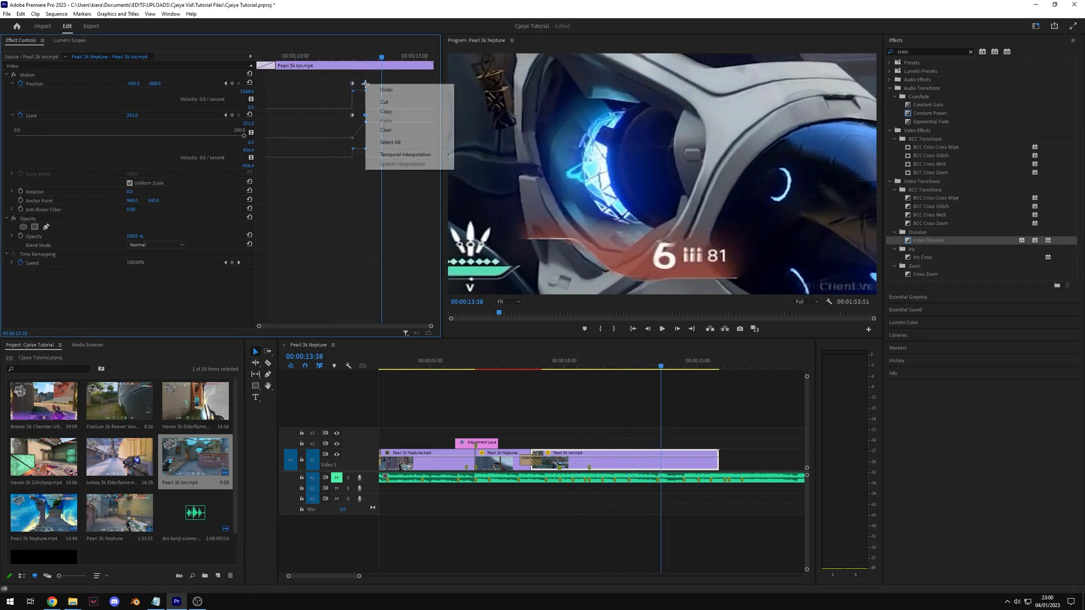
left_click_drag(338, 78, 361, 139)
right_click(353, 116)
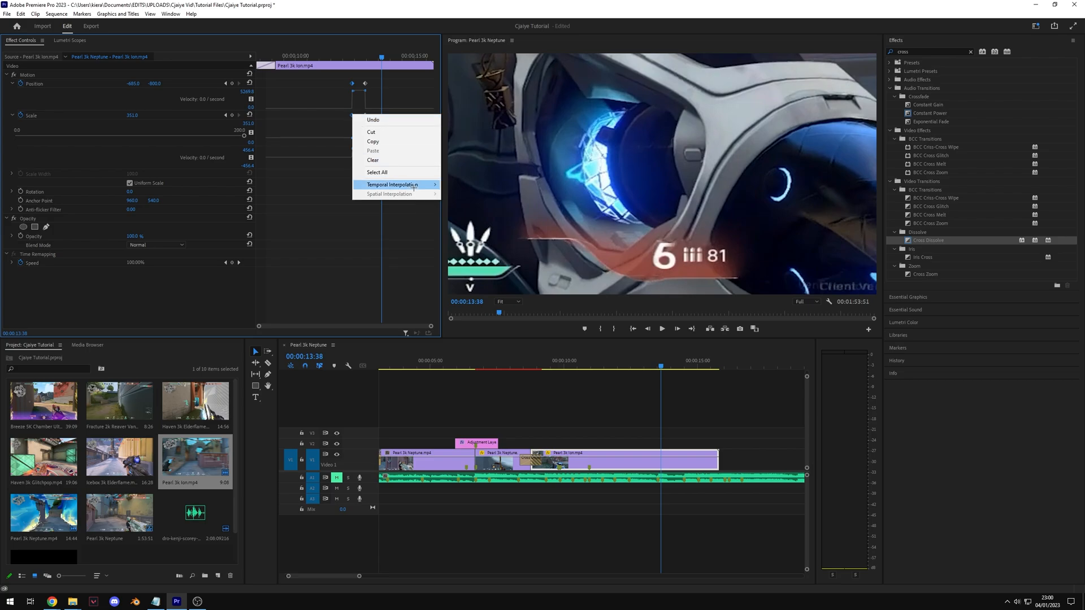
left_click(477, 243)
left_click(576, 368)
key("space")
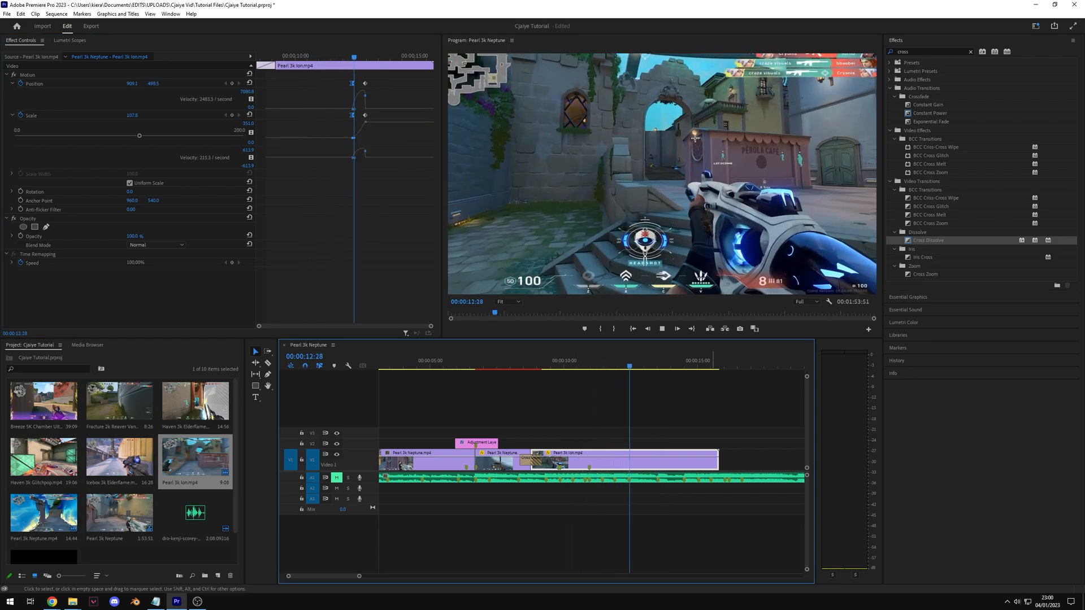
key("space")
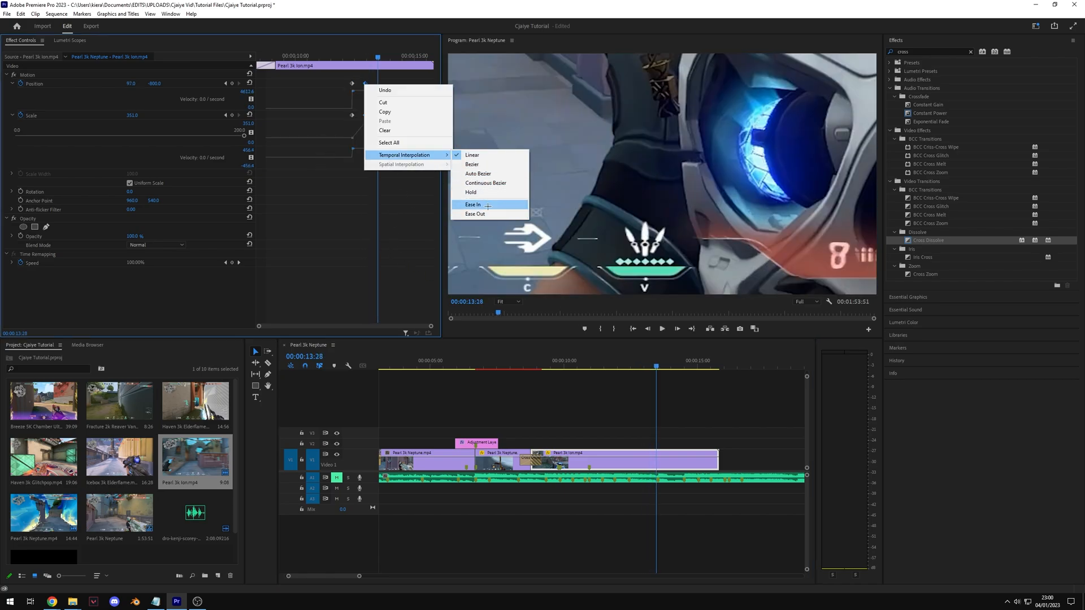
Apply Ease In to the zoom's ending keyframes, moved closer to the starting pair, and play back the shortened zoom.
left_click(474, 205)
left_click_drag(365, 83, 359, 82)
left_click(337, 57)
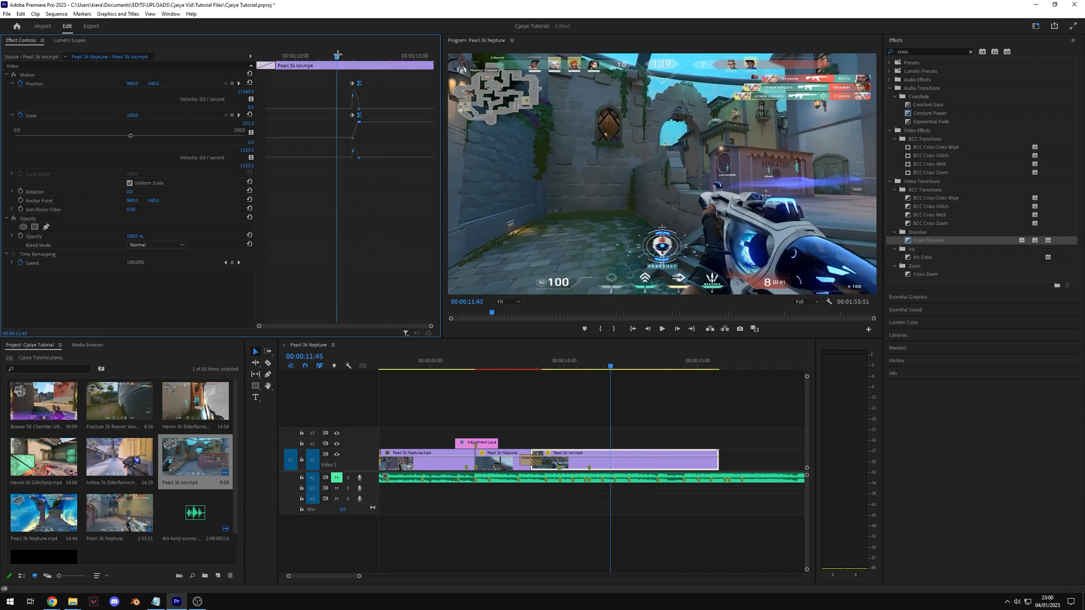
key("space")
left_click(705, 394)
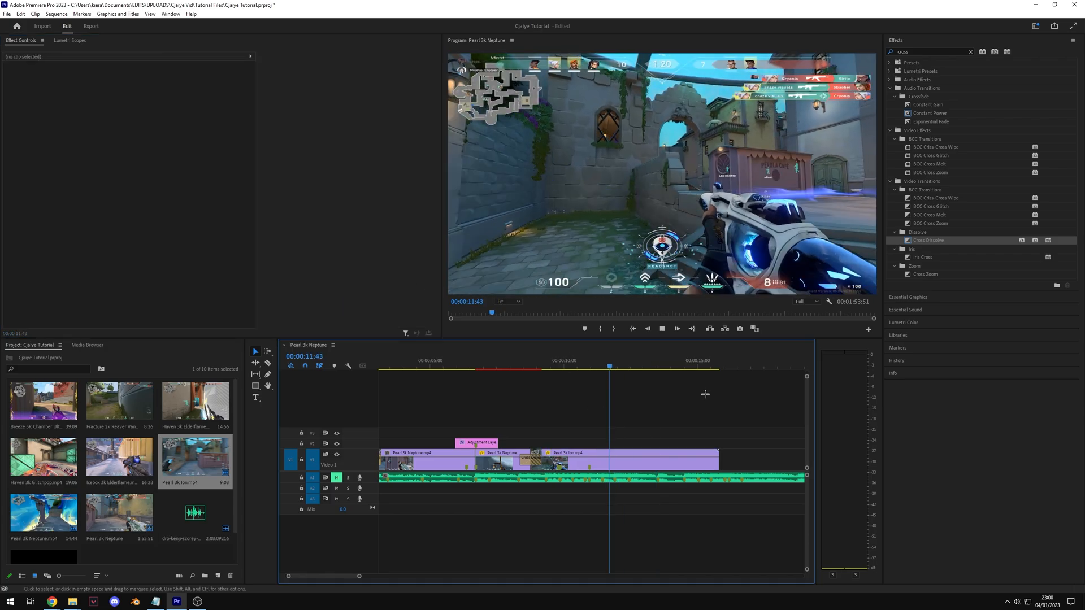
key("space")
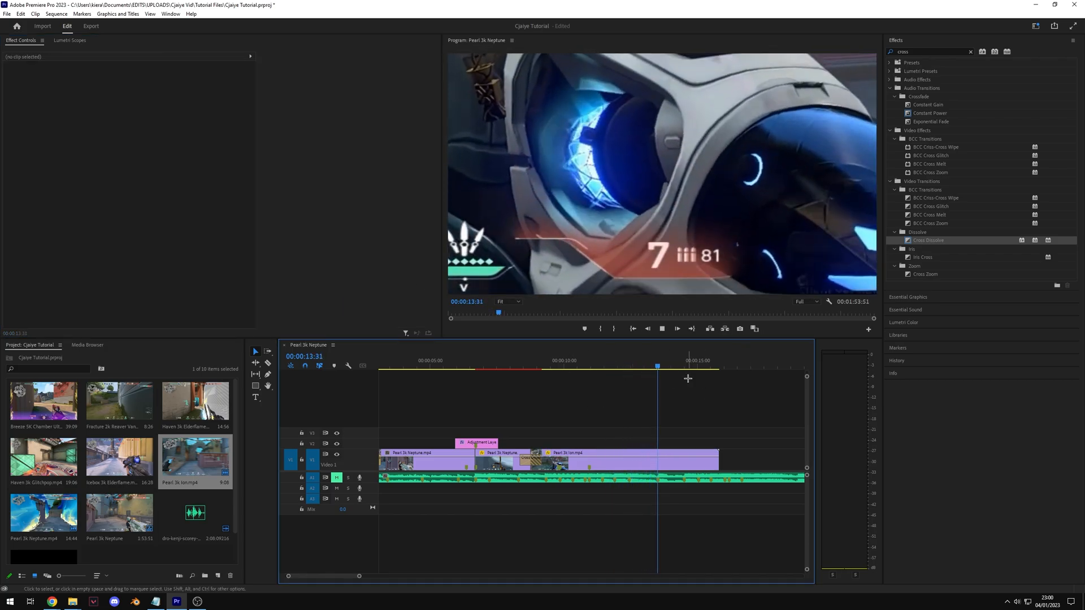
key("space")
Copy the zoomed-in Position and Scale keyframes to 00:00:13:35 and the original-framing keyframes to 00:00:13:44.
left_click(665, 459)
left_click_drag(361, 77, 357, 120)
key("ctrl+c")
key("ctrl+v")
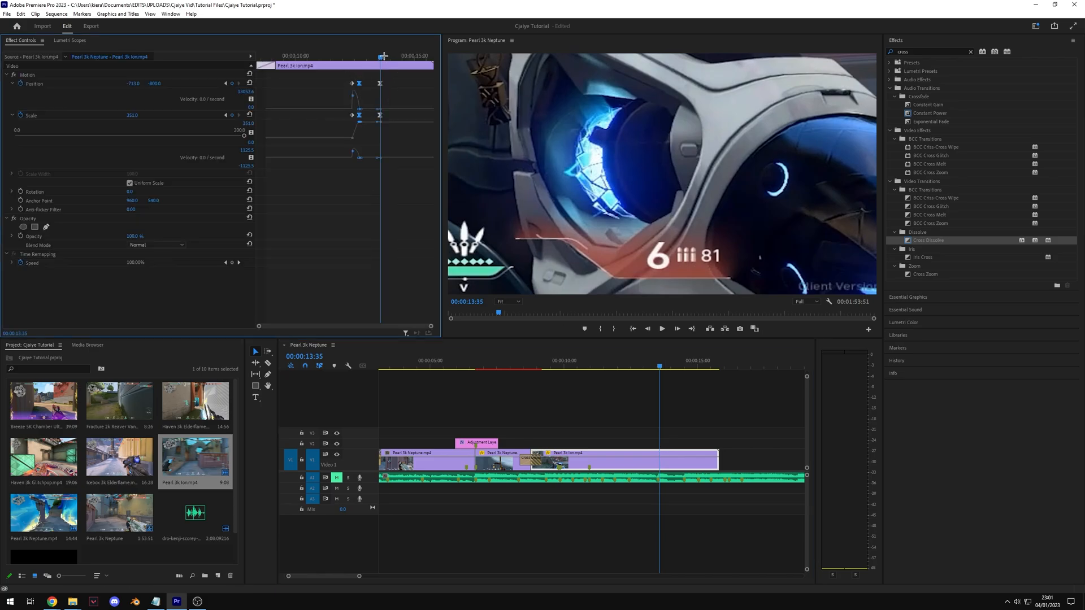
left_click(385, 57)
left_click_drag(327, 74, 357, 126)
key("ctrl+c")
key("ctrl+v")
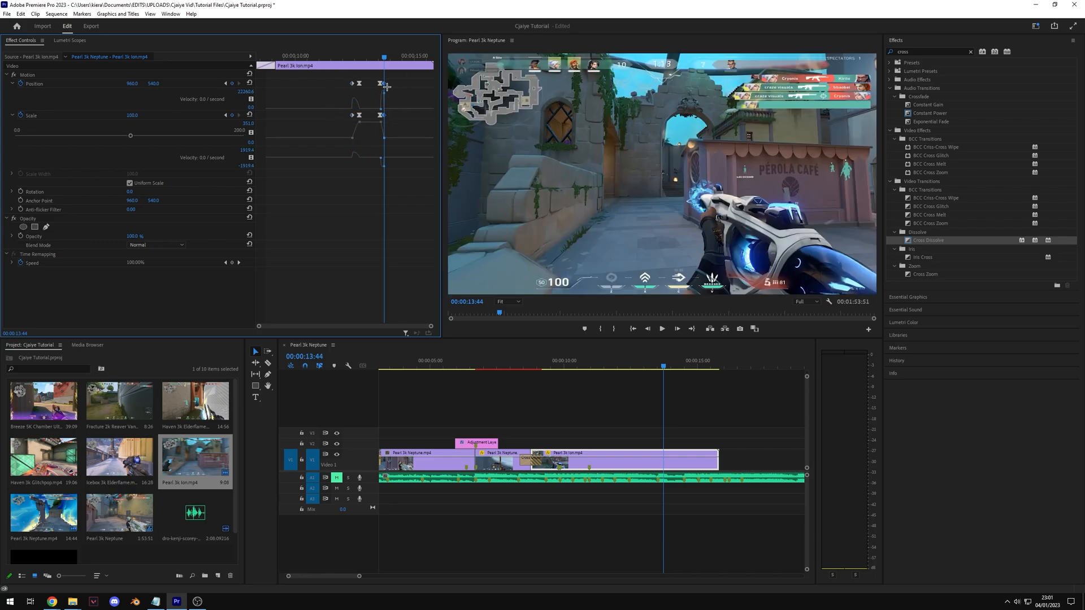
Set the pasted zoom-out Position and Scale keyframes to Linear temporal interpolation.
right_click(378, 113)
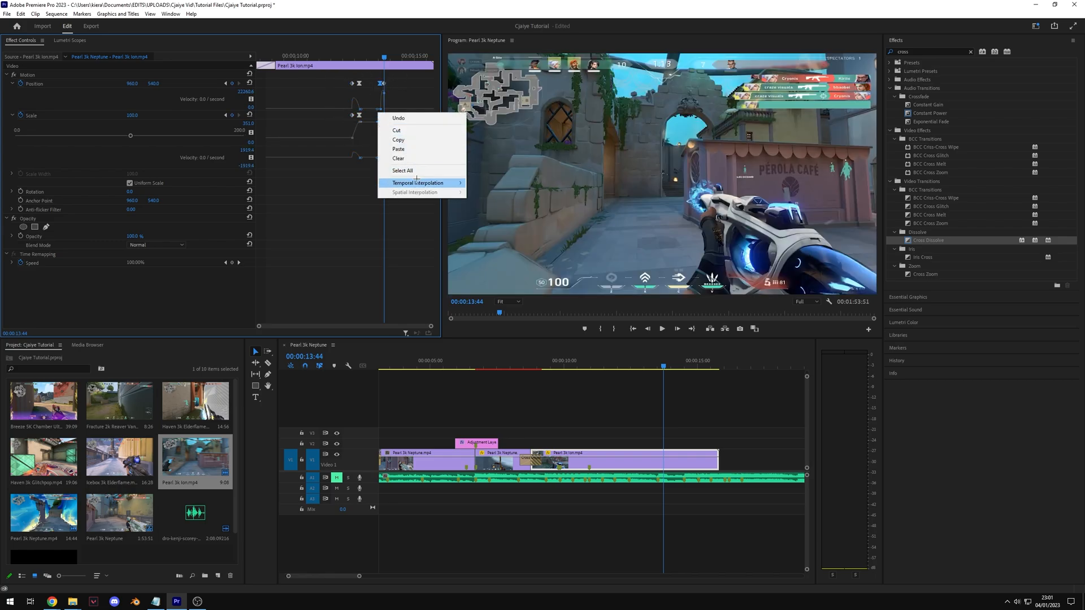
mouse_move(420, 181)
left_click(486, 183)
scroll(417, 150, "up", 3)
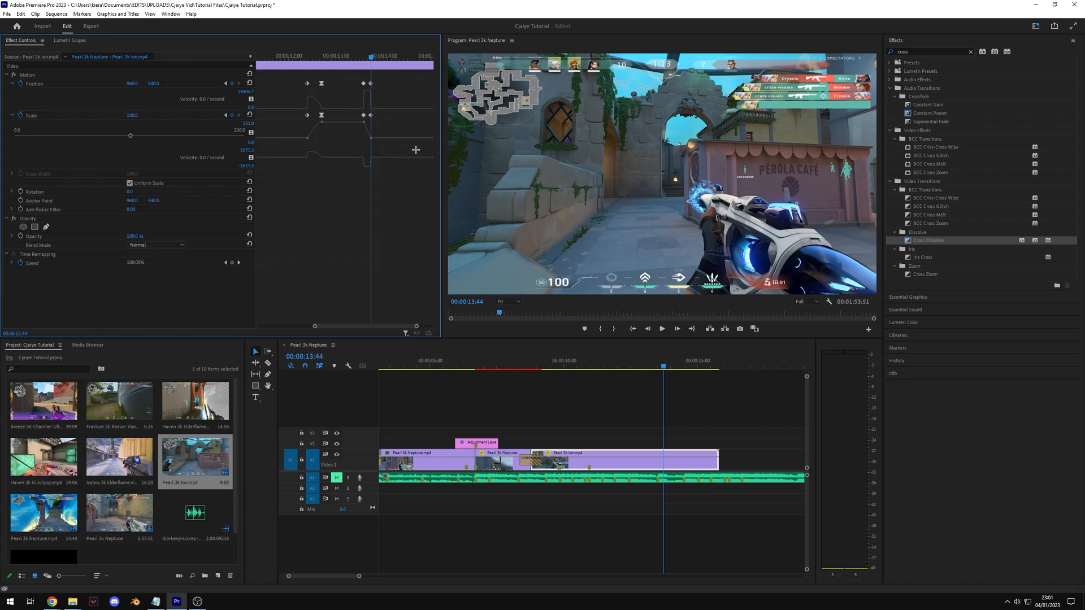
Move the final Position and Scale keyframes slightly later and apply Ease In to them.
mouse_move(392, 76)
left_mouse_down()
mouse_move(370, 133)
mouse_move(377, 83)
left_mouse_up()
right_click(377, 85)
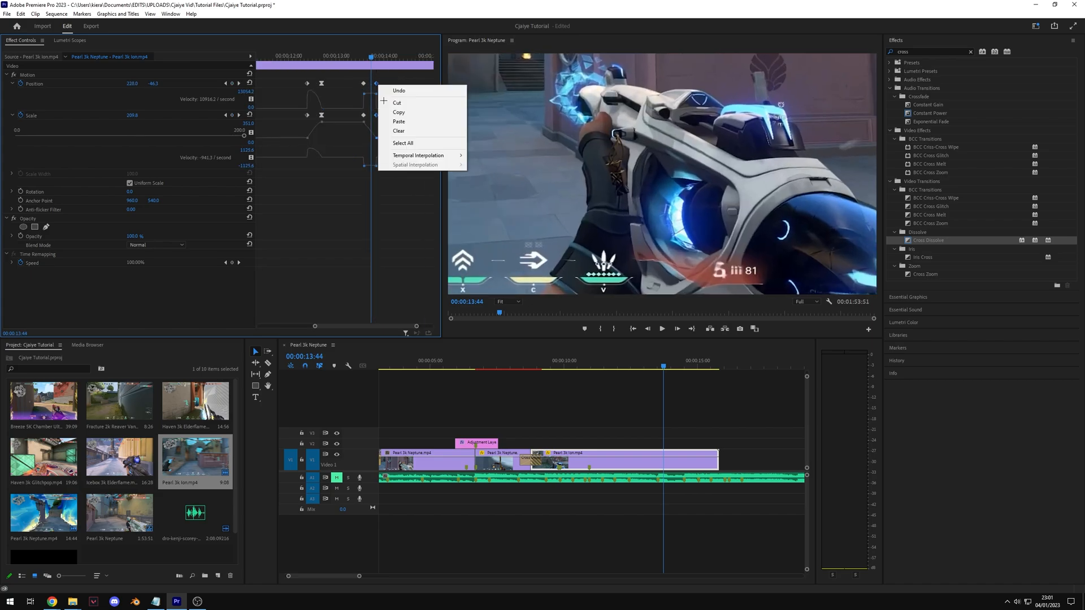
mouse_move(419, 156)
left_click(487, 205)
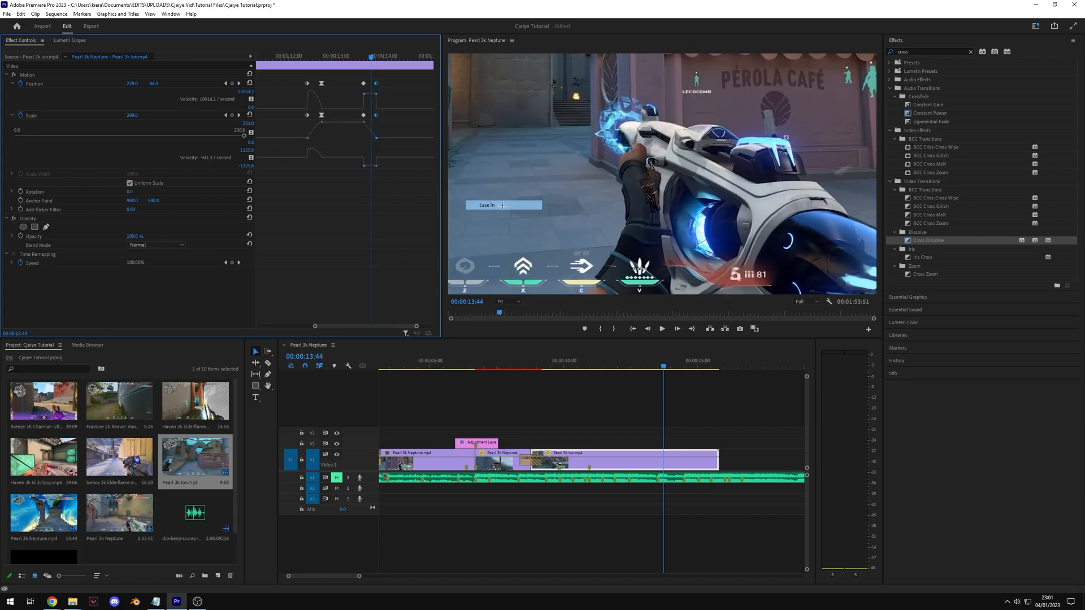
Play back the complete zoom in and out on the Pearl 3k ion.mp4 clip.
left_click(643, 401)
key("space")
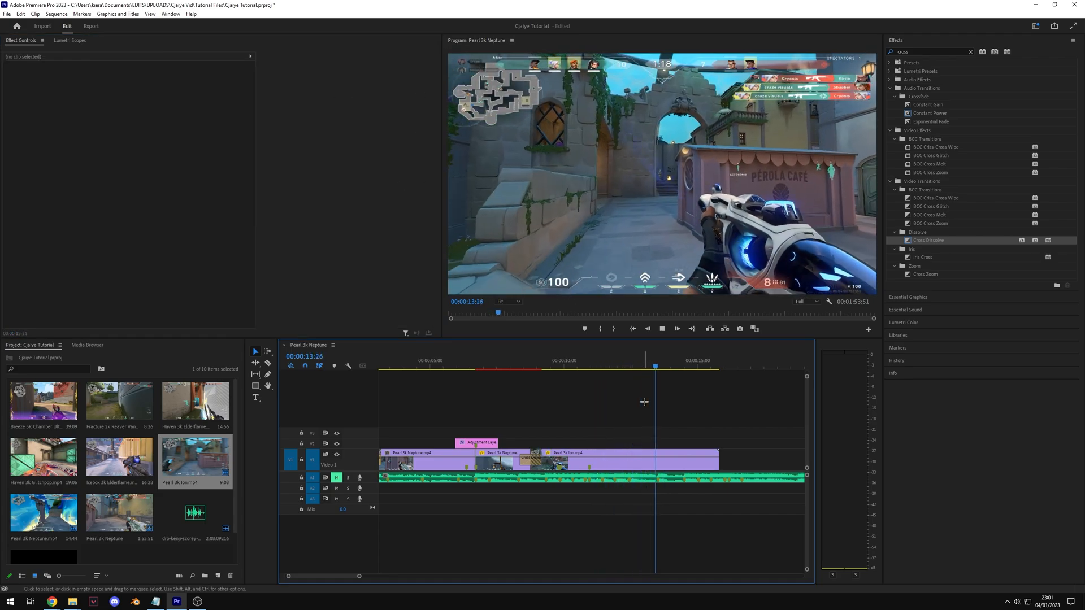
key("space")
Add the text DUMMY TEXT over the ion clip at 00:00:11:59, set in Montserrat SemiBold.
left_click(618, 368)
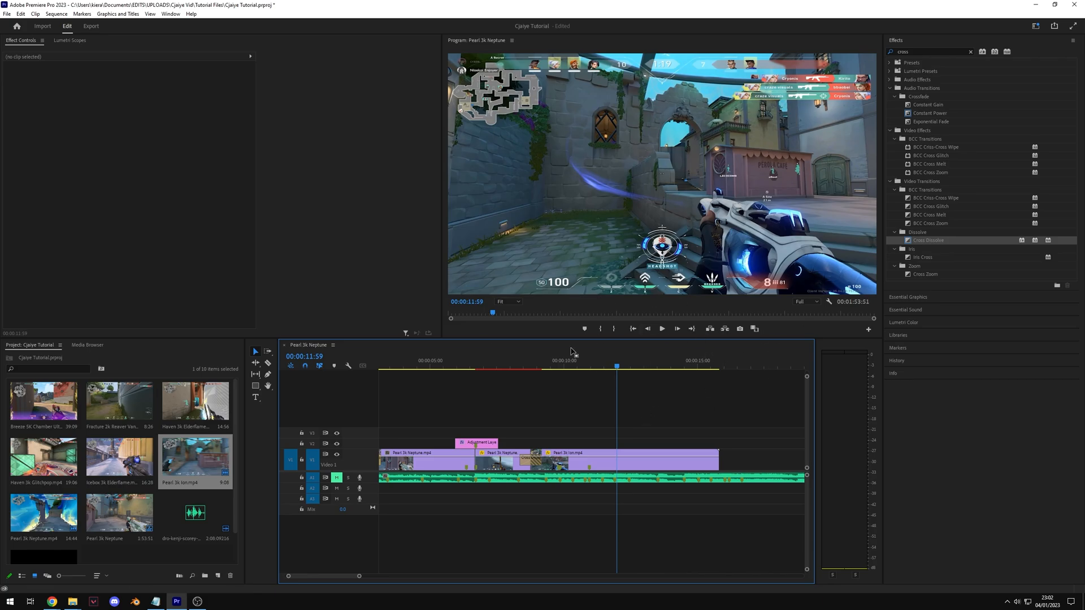
left_click(255, 397)
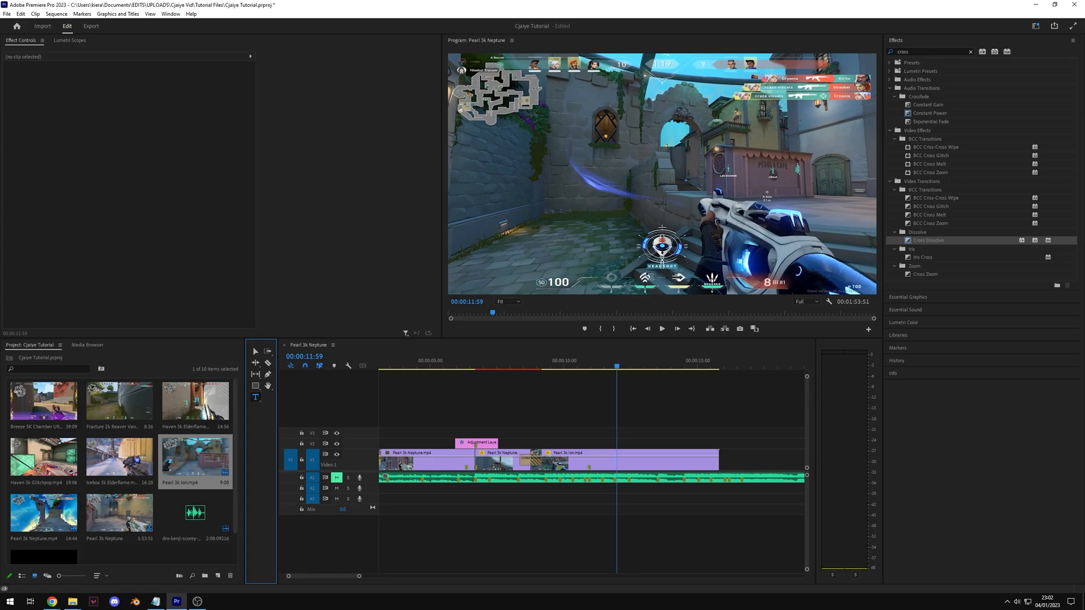
left_click(637, 217)
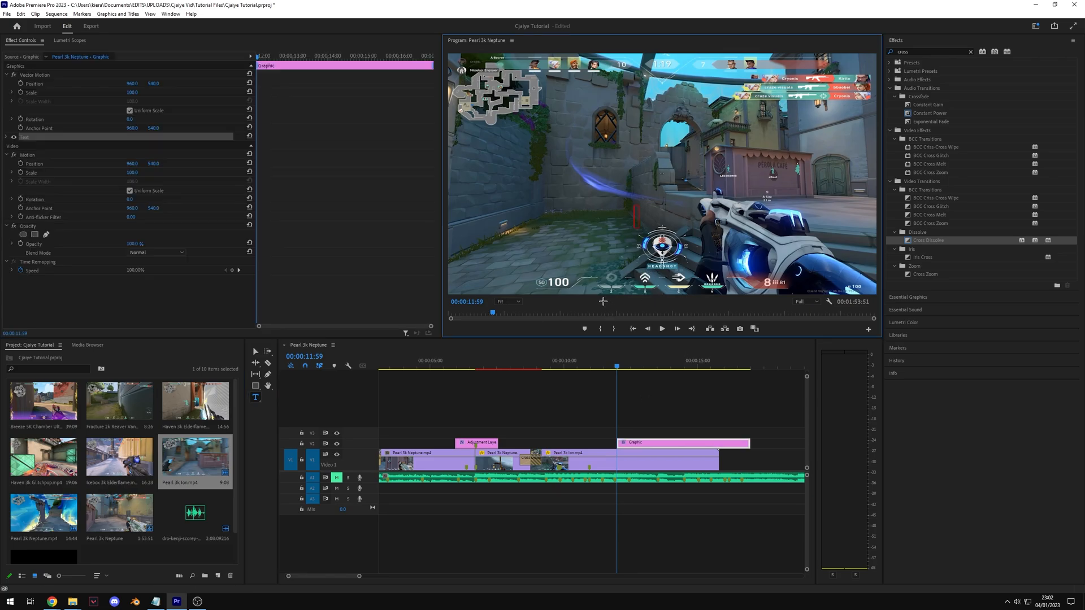
left_click(6, 137)
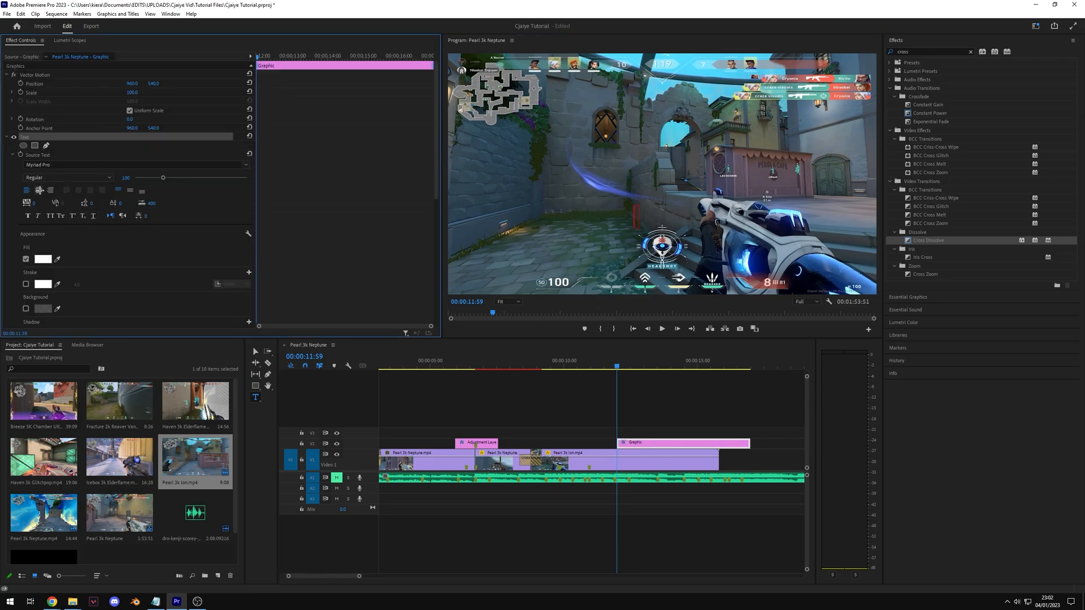
left_click(245, 164)
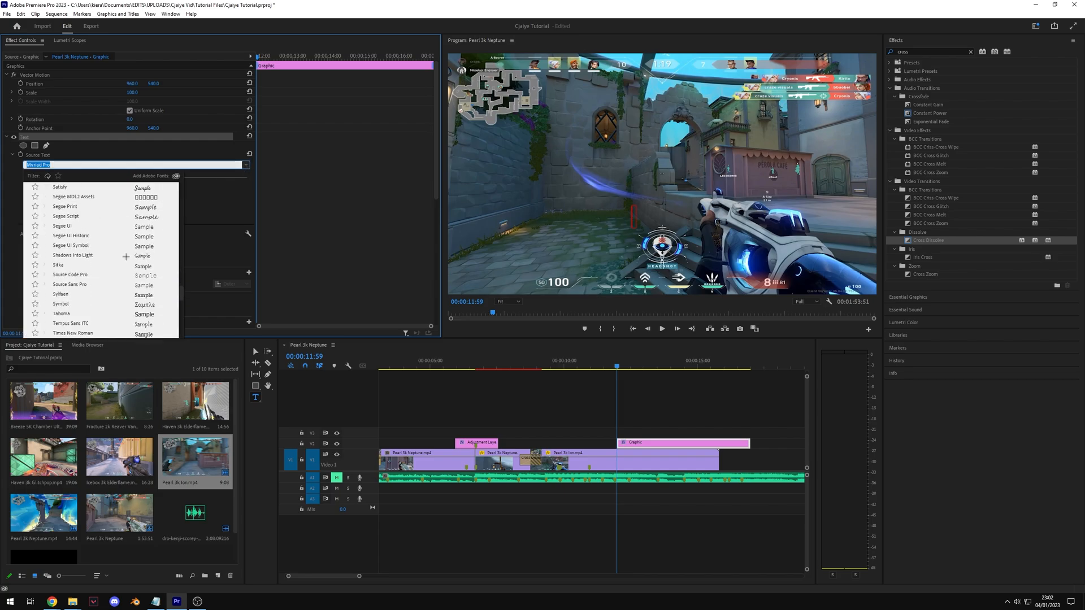
scroll(125, 256, "up", 10)
left_click(60, 187)
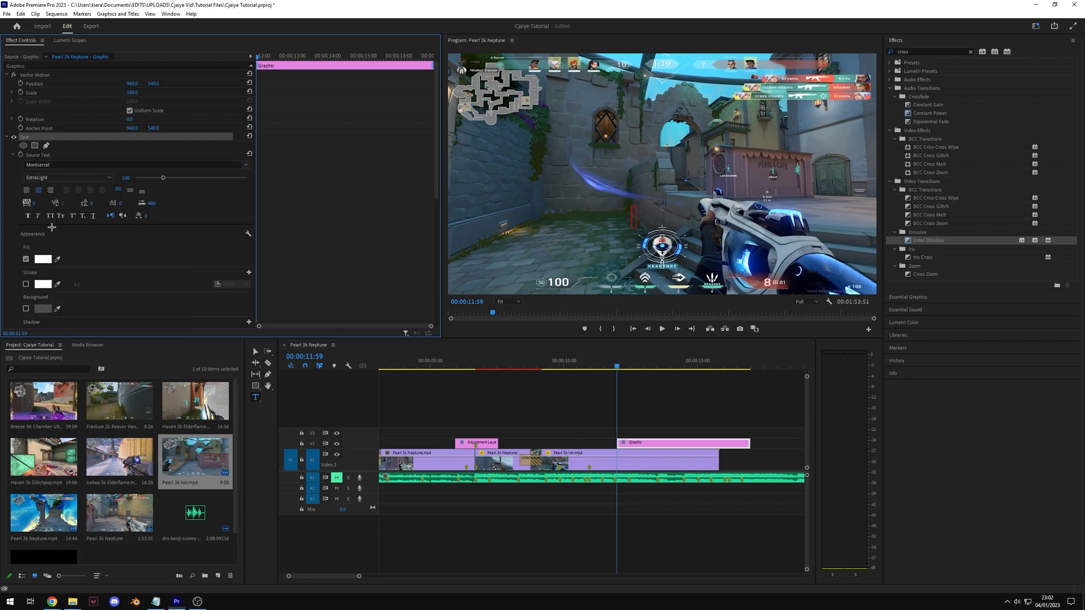
left_click(58, 178)
left_click(65, 263)
left_click(635, 219)
type("DUMMY TEXT")
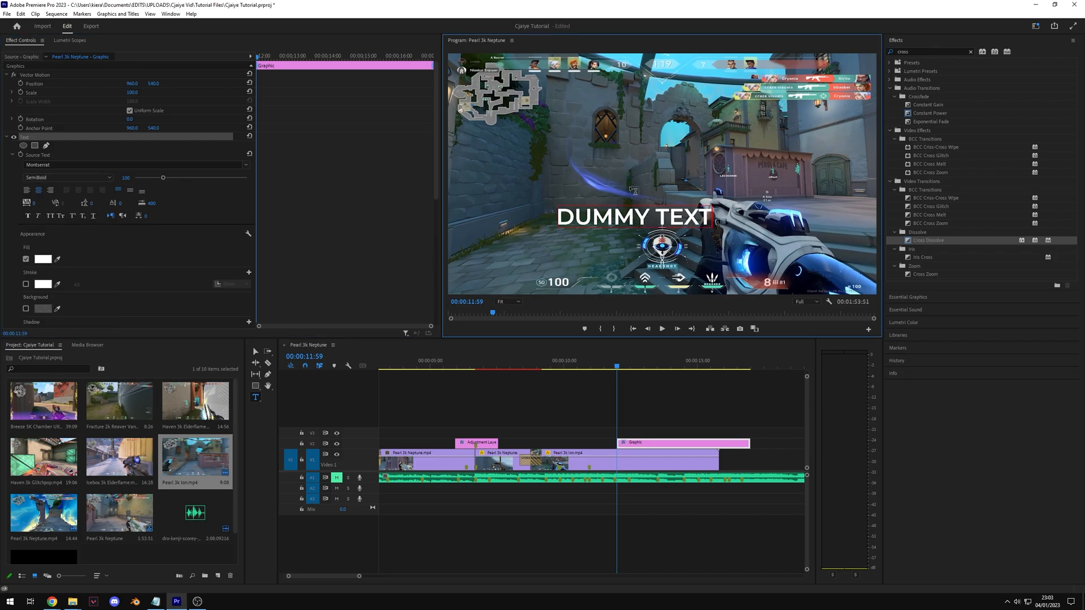
Give the DUMMY TEXT title a black outer stroke.
key("ctrl+a")
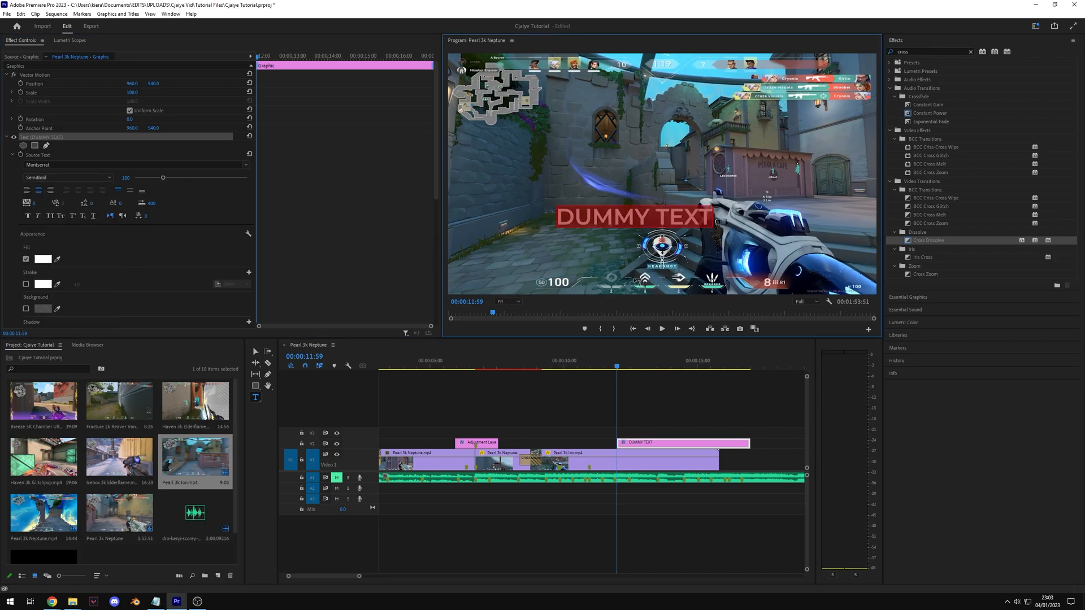
scroll(54, 229, "down", 1)
left_click(25, 267)
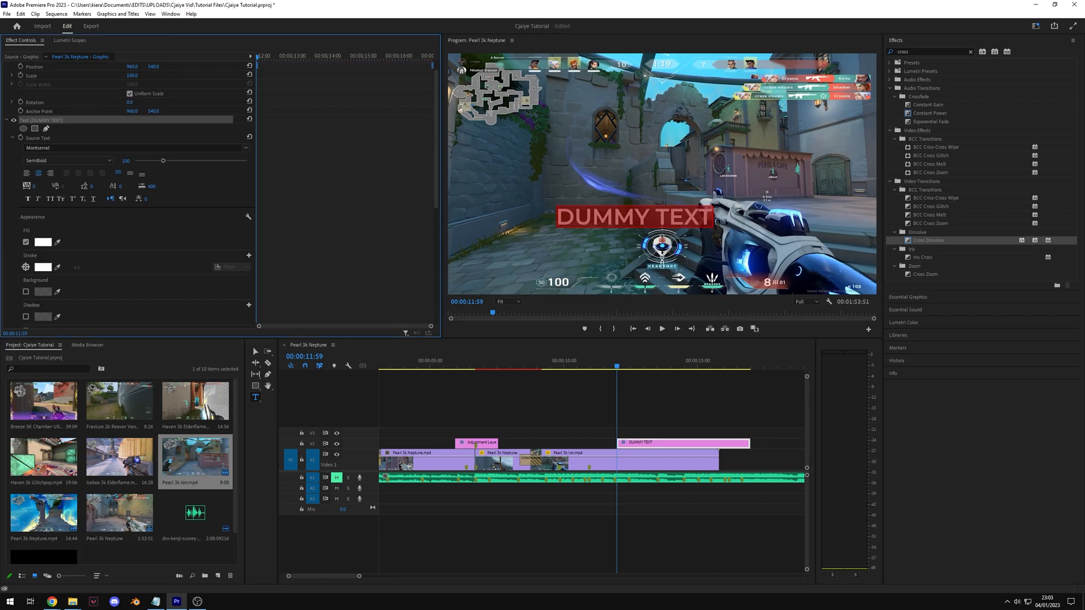
left_click(43, 267)
left_click(628, 237)
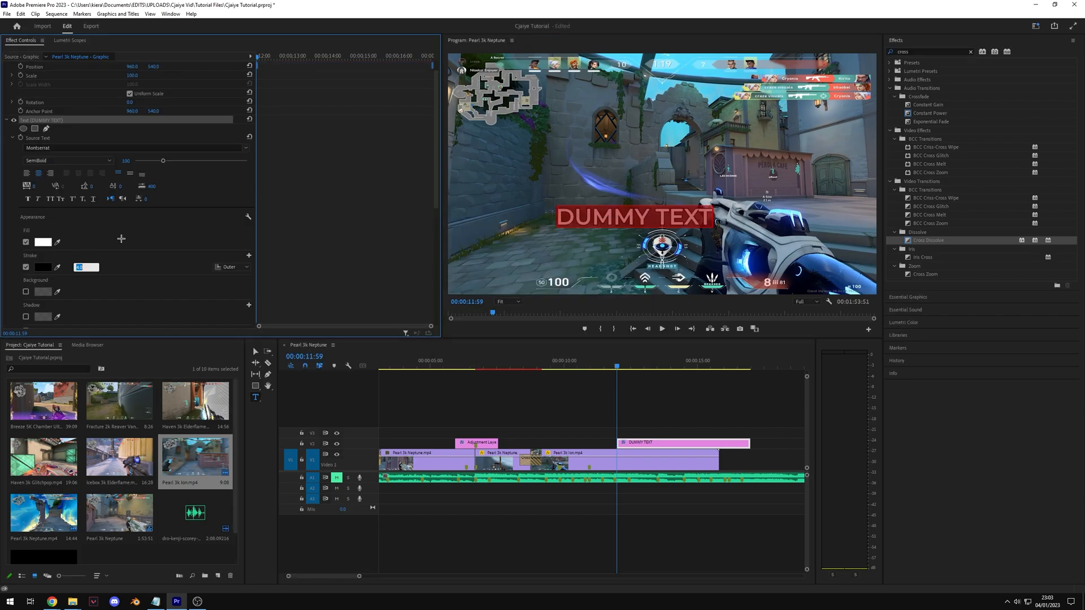
Set the DUMMY TEXT stroke width to 6 and change the text fill to a dark green.
type("6")
left_click(43, 242)
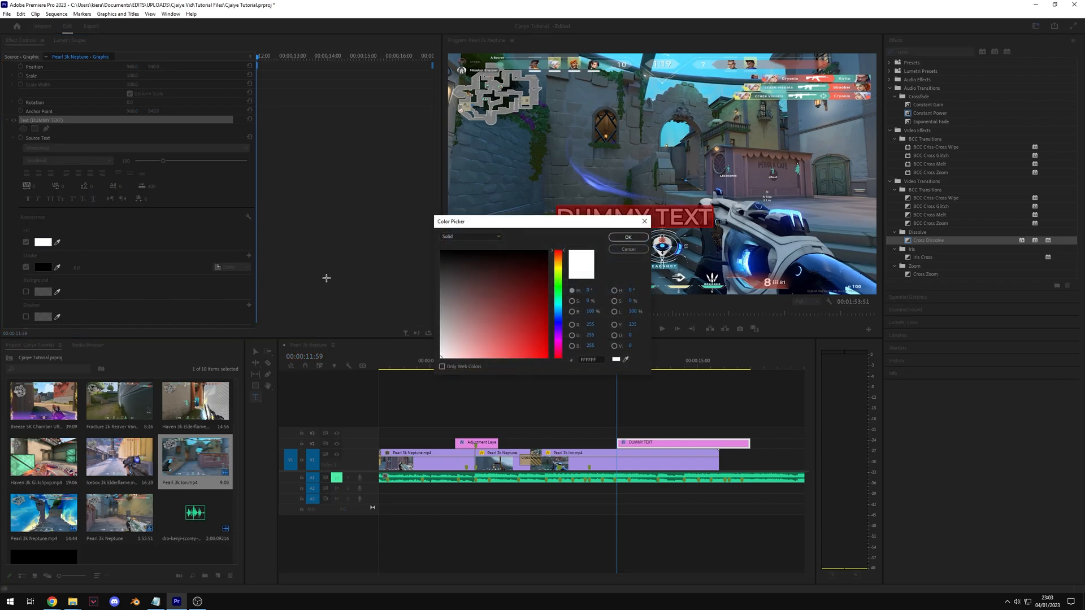
left_click_drag(558, 267, 559, 277)
left_click_drag(536, 287, 560, 274)
left_click(628, 237)
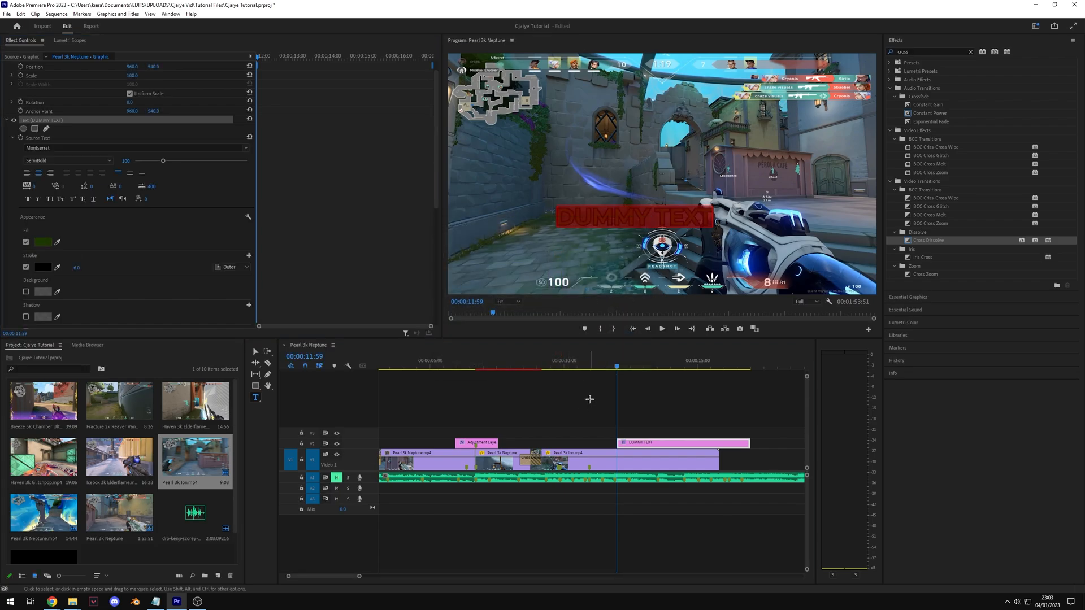
Reposition the DUMMY TEXT title just above the ability bar and reduce its font size to 87.
left_click(590, 397)
key("v")
left_click_drag(653, 218, 690, 243)
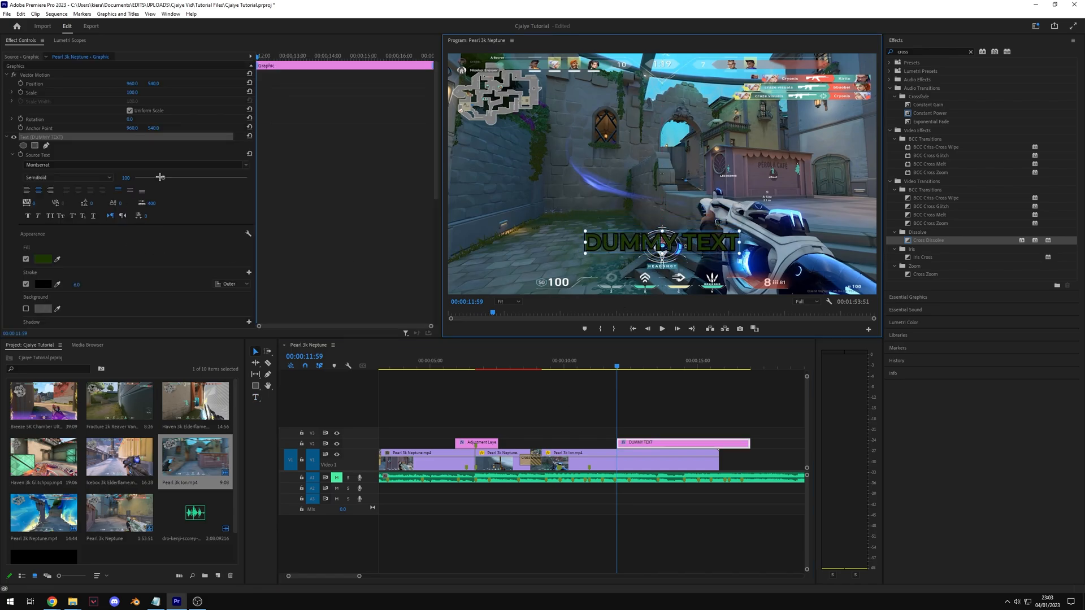
left_click_drag(163, 177, 162, 177)
left_click_drag(163, 178, 159, 177)
Enable a shadow on the DUMMY TEXT title and set its colour to black.
scroll(121, 257, "down", 5)
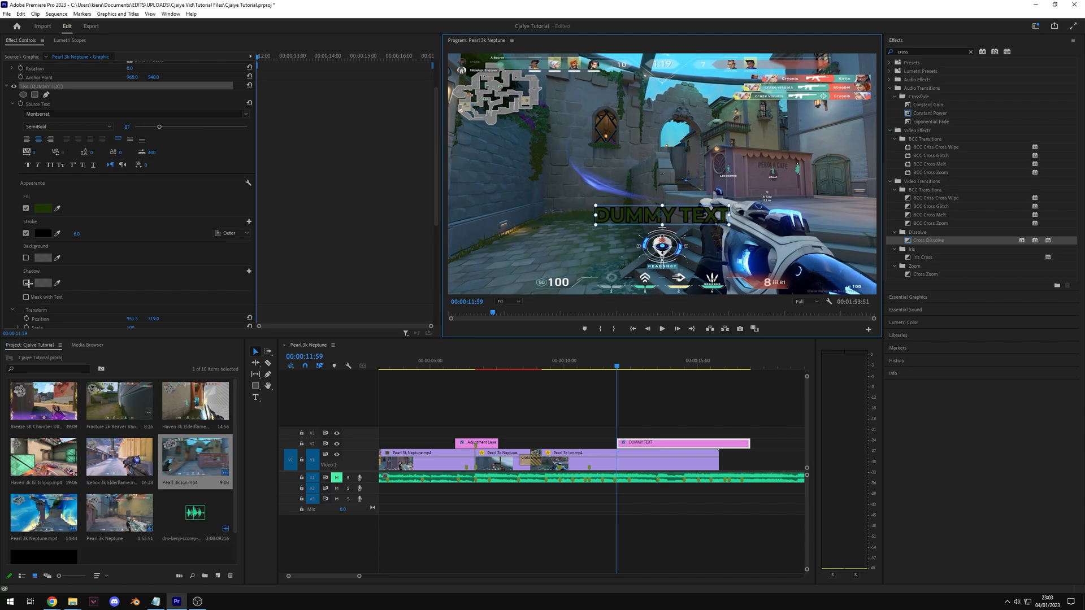
left_click(26, 282)
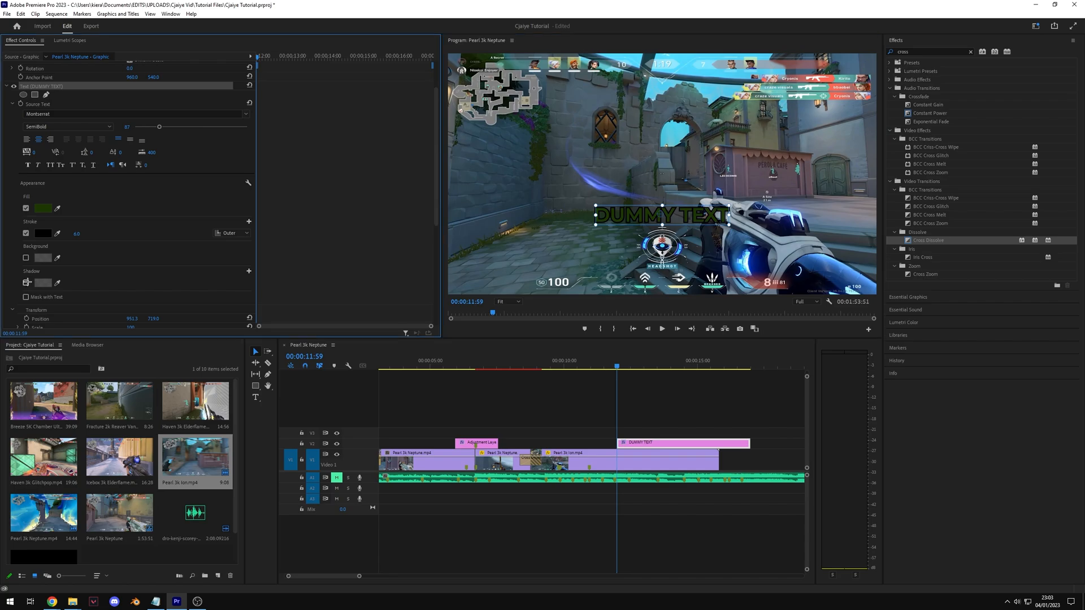
left_click(43, 282)
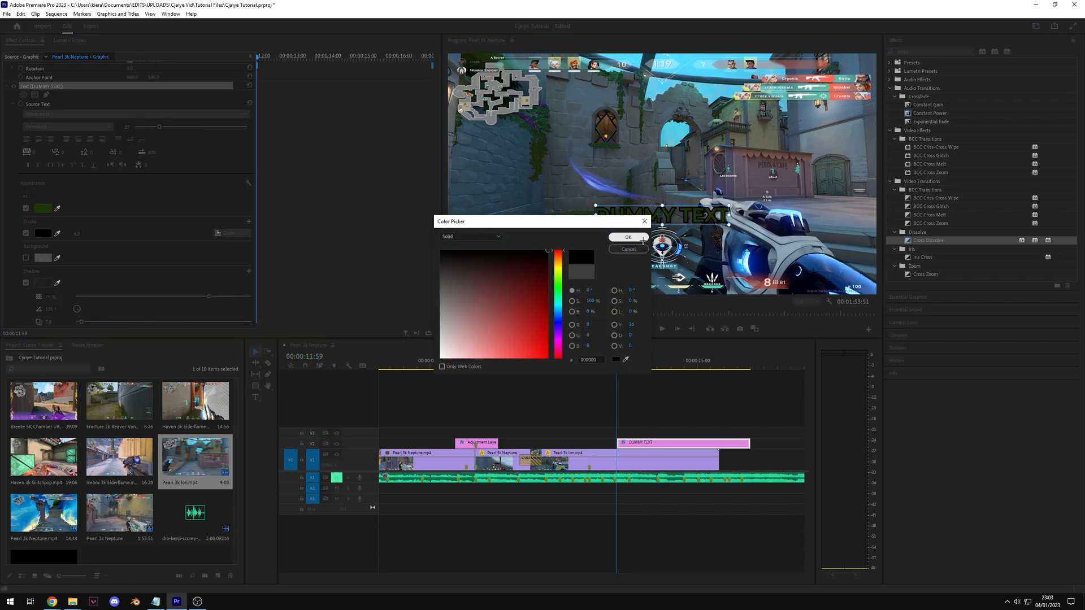
left_click(644, 241)
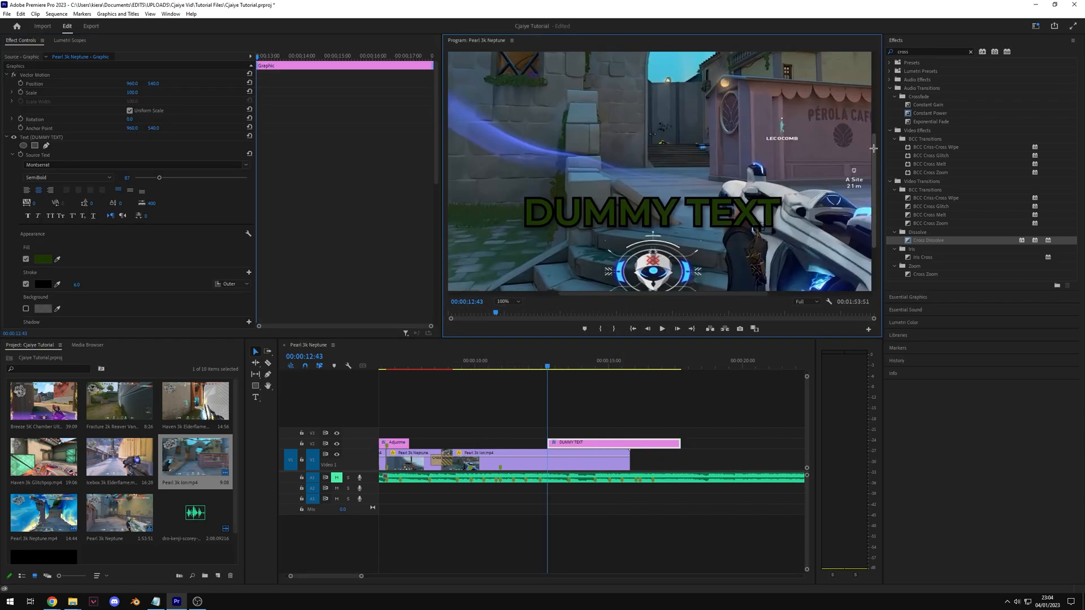
Set the text's Transform Scale to 0 at 00:00:12:43 and start keyframing it there.
left_click_drag(874, 149, 874, 156)
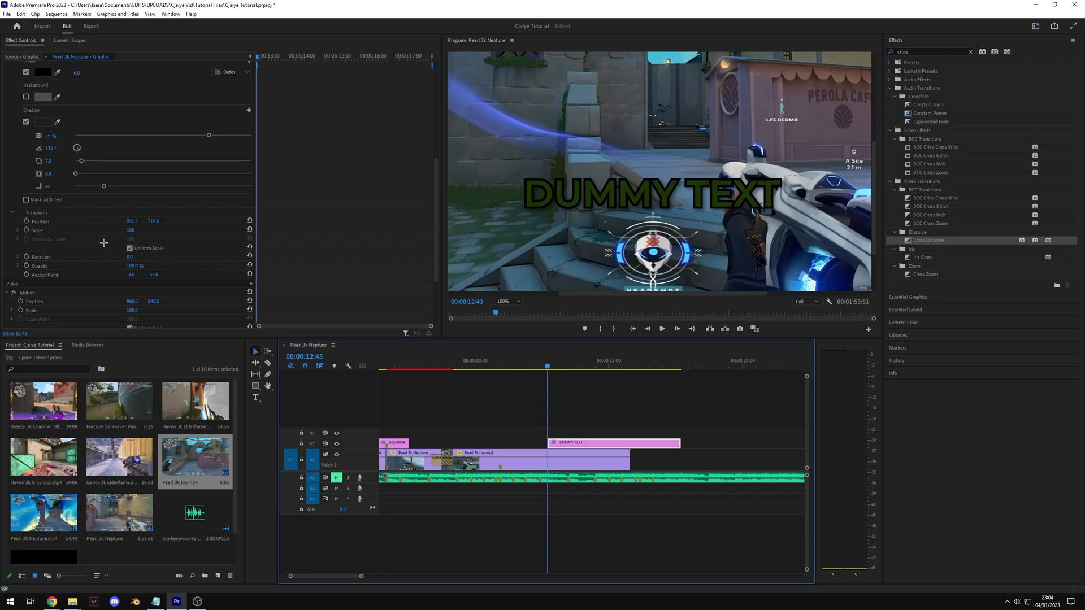
left_click(130, 230)
type("0")
key("Return")
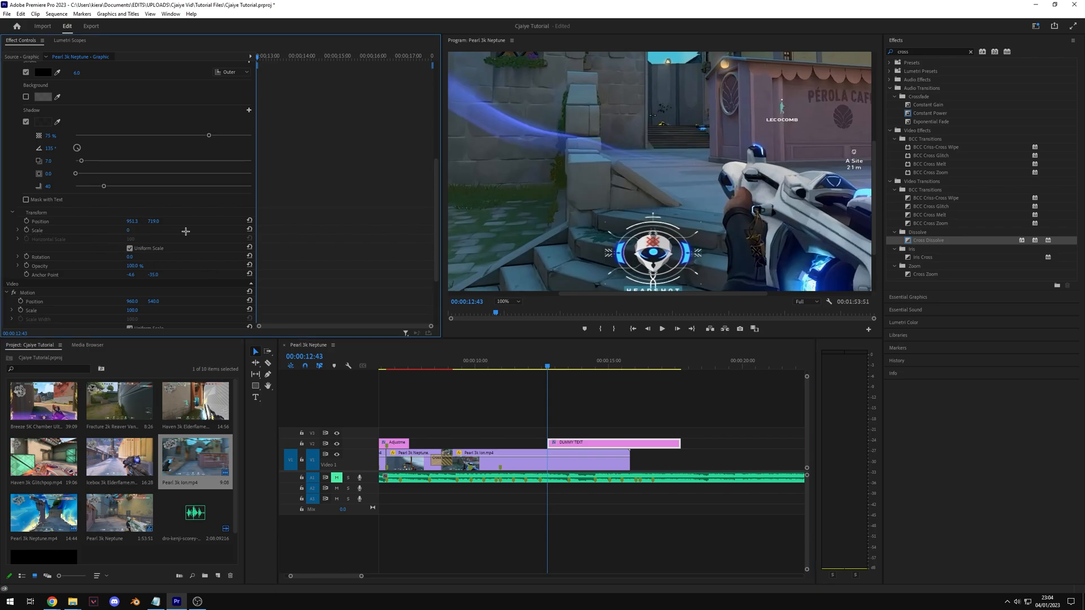
left_click(26, 230)
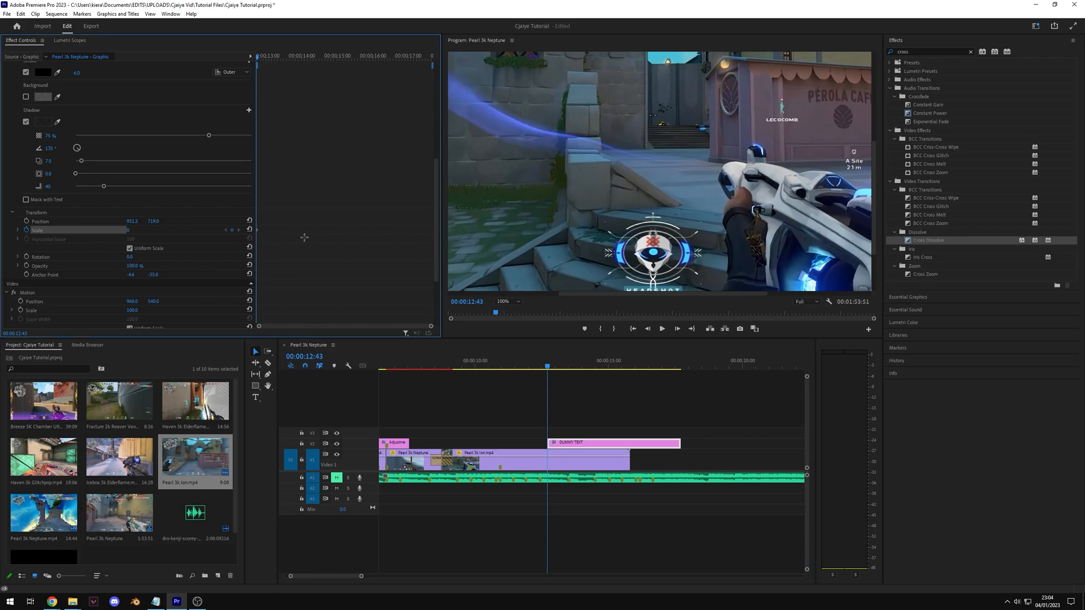
Add a Scale keyframe of 100 for the text five frames after the first, at 00:00:12:48.
key("Right")
key("Right")
key("Right")
key("Right")
key("Right")
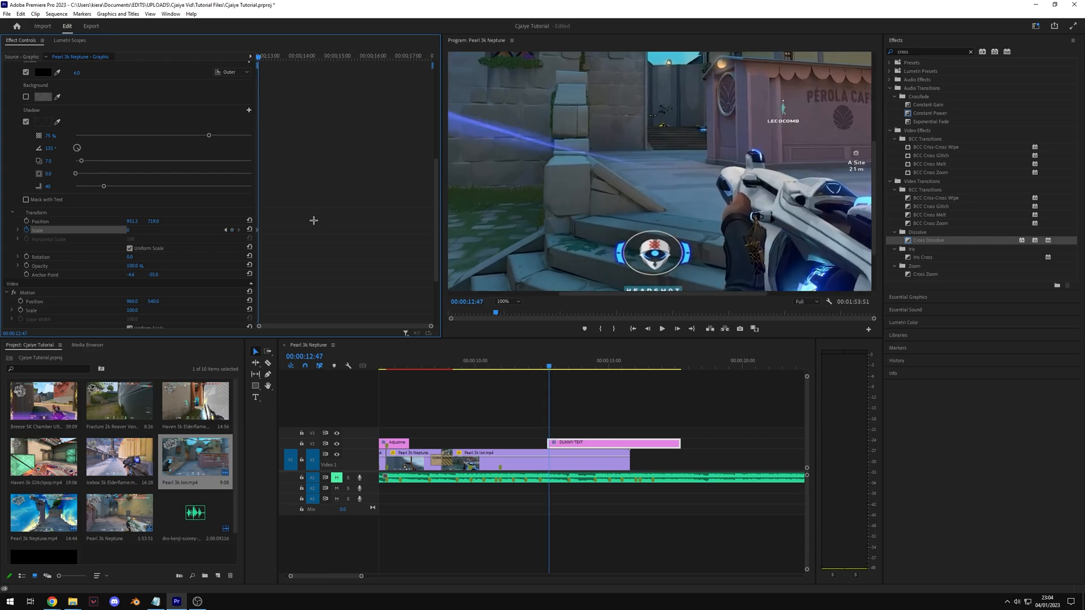
left_click(250, 230)
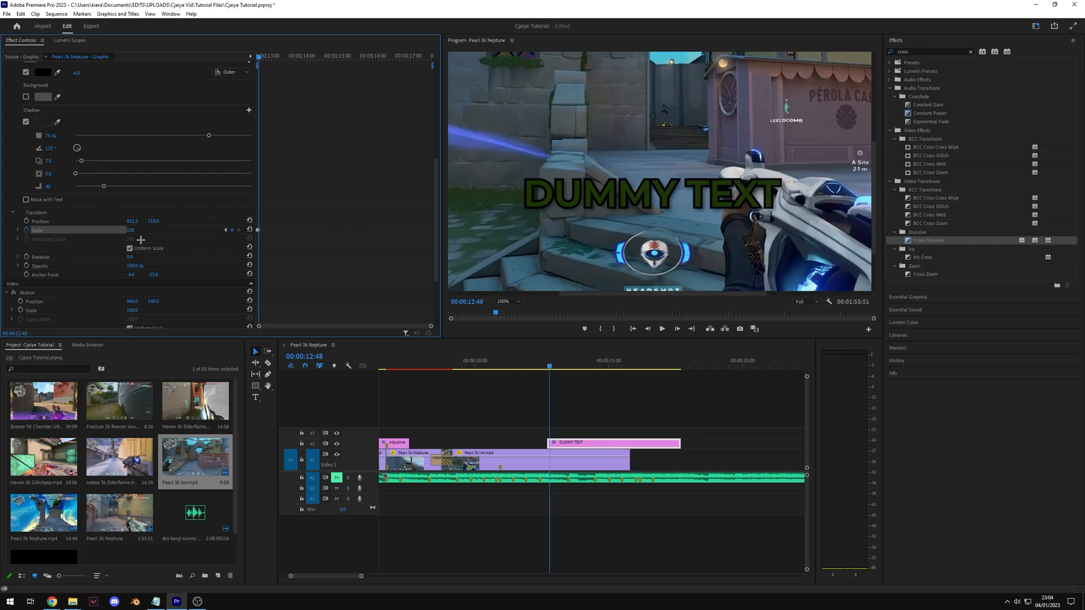
Play back the scale-in animation of the DUMMY TEXT title.
left_click(541, 364)
key("space")
key("space")
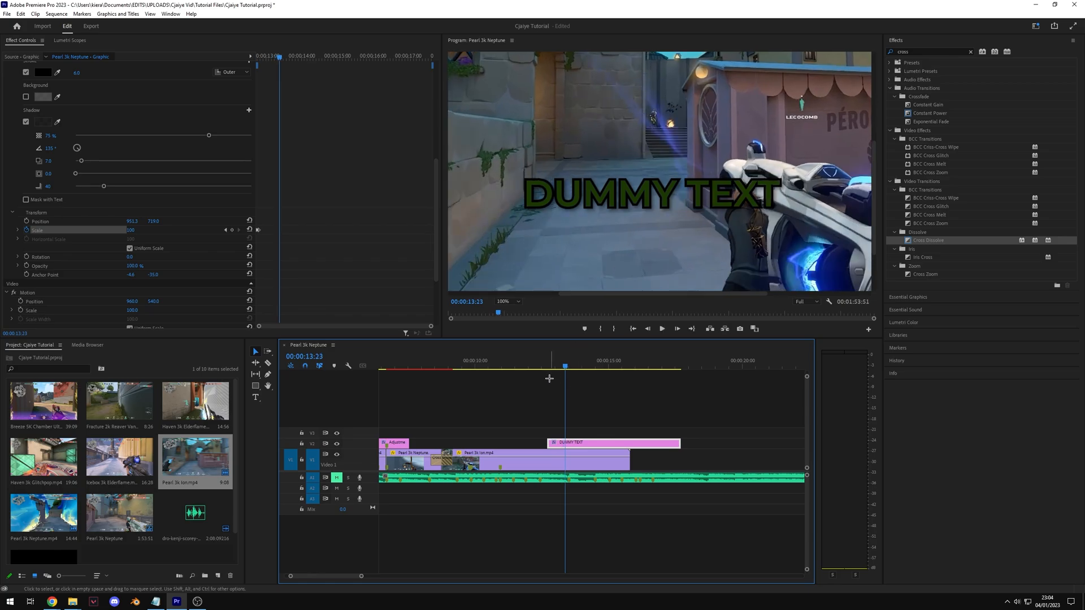
Cut the DUMMY TEXT clip at 00:00:13:10 and delete the part after the cut.
mouse_move(548, 369)
left_mouse_down()
mouse_move(541, 365)
mouse_move(559, 370)
left_mouse_up()
key("space")
left_click(596, 428)
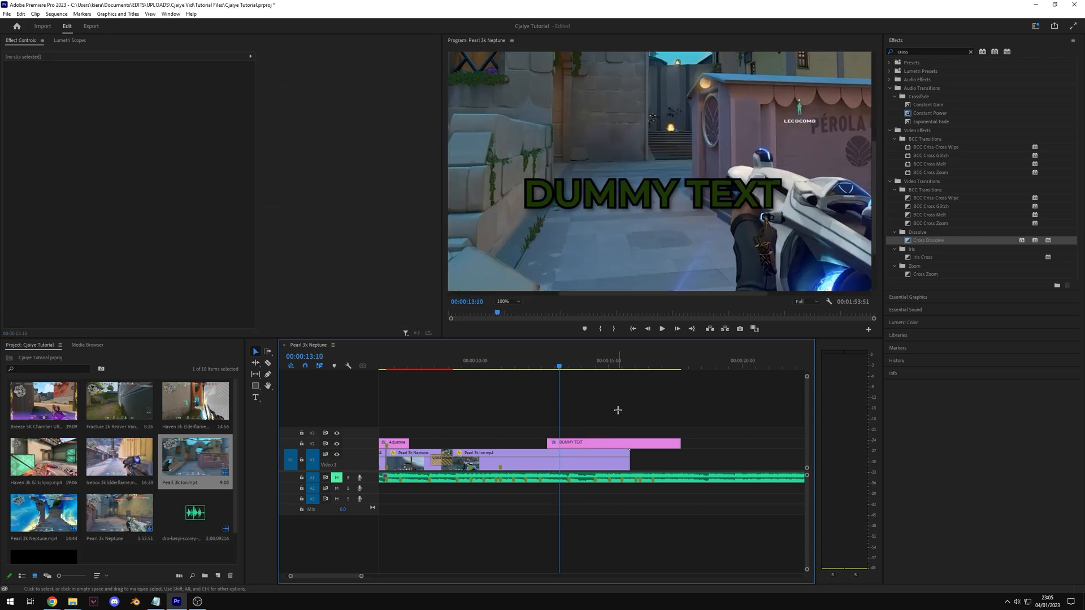
left_click(589, 443)
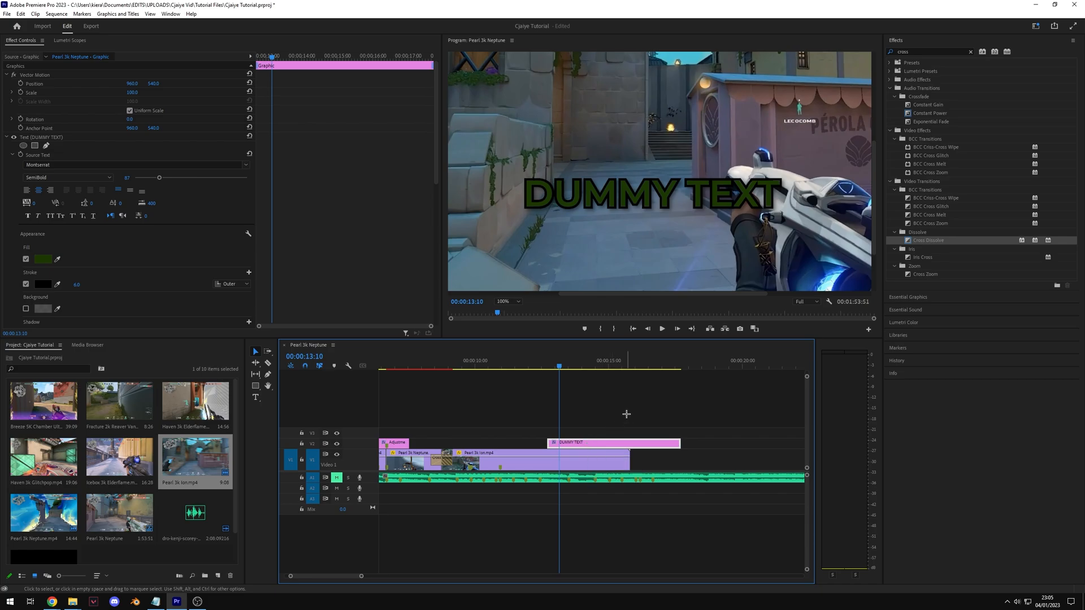
key("ctrl+k")
left_click(590, 444)
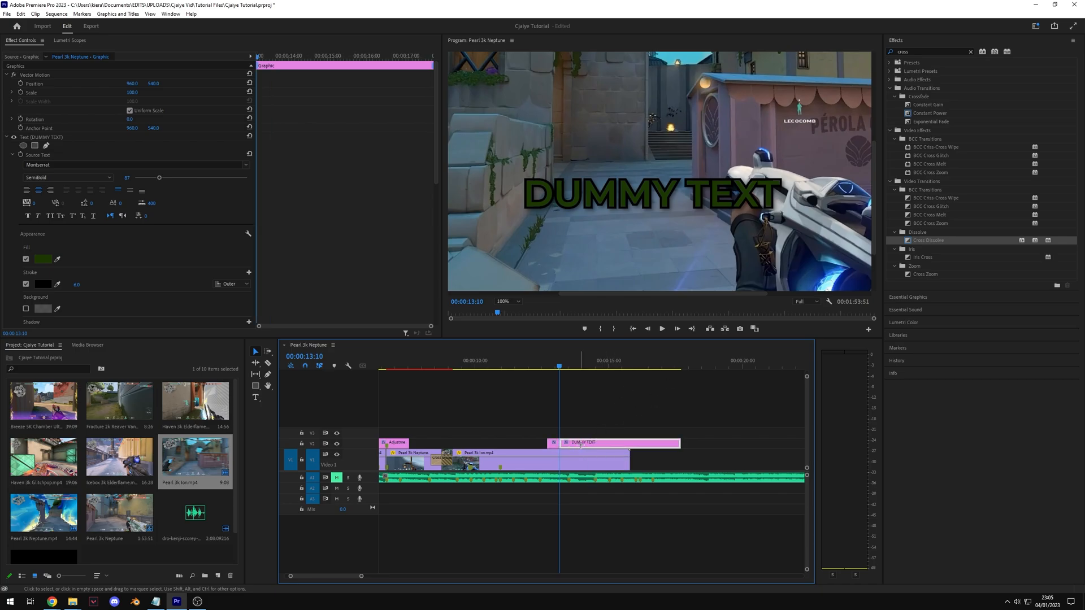
key("Delete")
Edit the shortened title so it reads only DUMMY.
left_click(556, 365)
key("t")
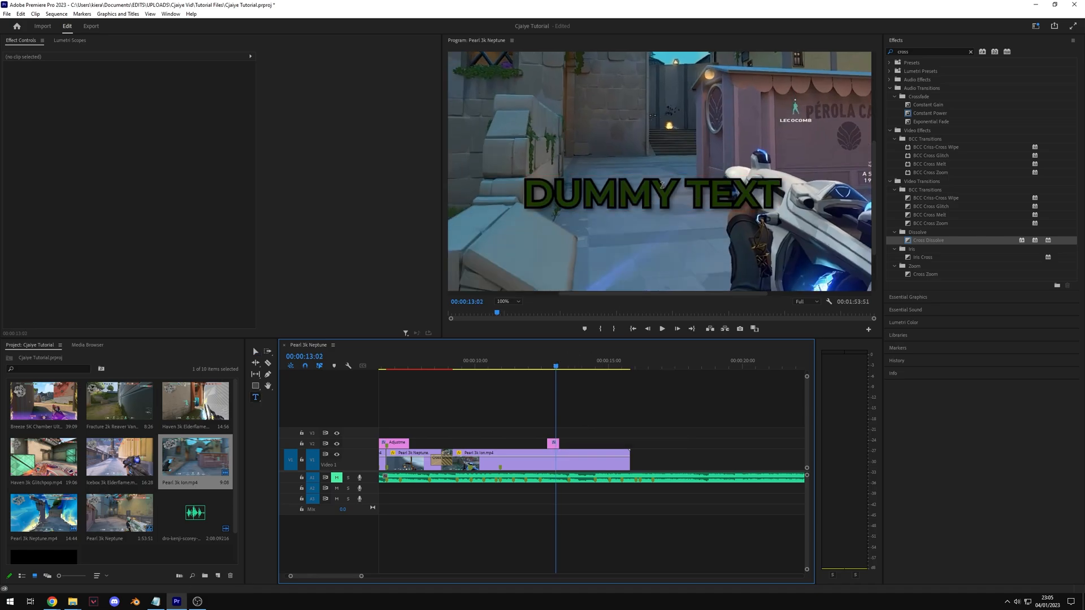
left_click(714, 194)
left_click_drag(775, 197, 681, 196)
key("BackSpace")
left_click(518, 431)
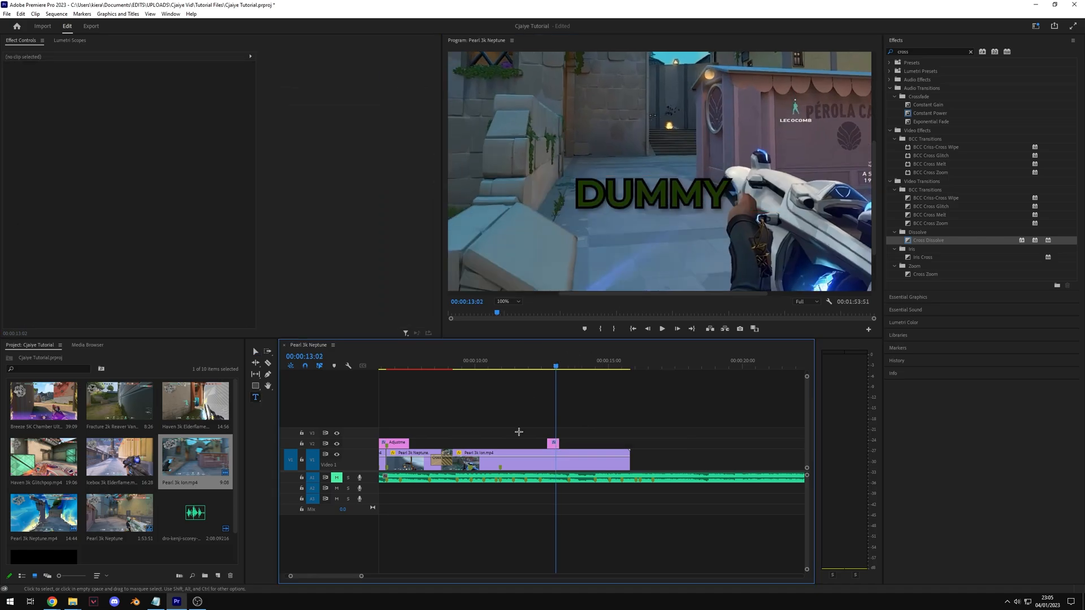
Duplicate the DUMMY title clip to just after the original and change the copy's text to TEXT.
left_click(554, 443)
left_click_drag(553, 444, 568, 444)
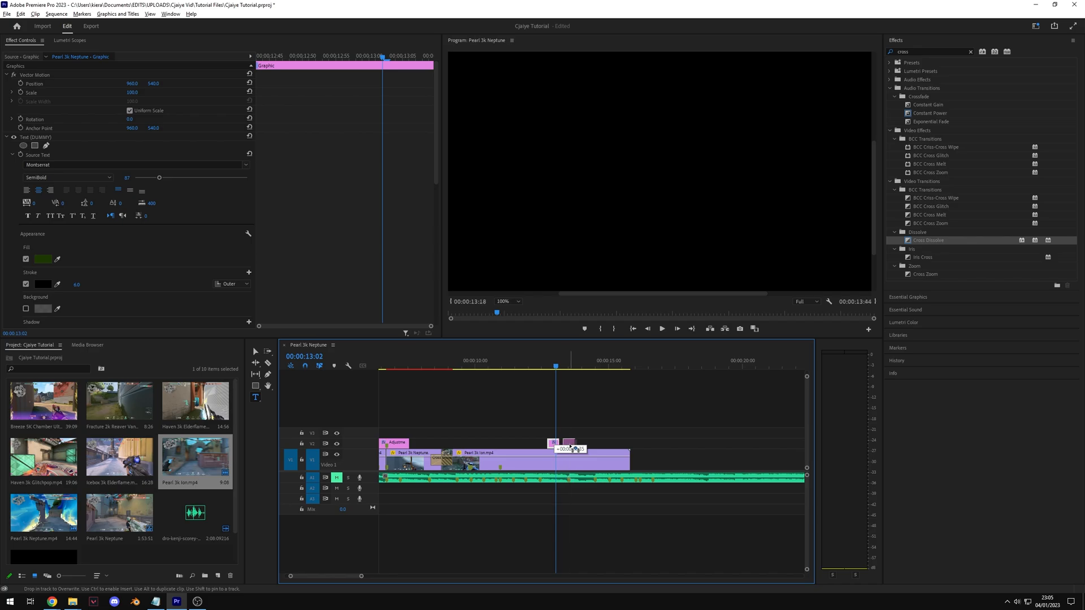
left_click(570, 362)
left_click(569, 443)
double_click(649, 195)
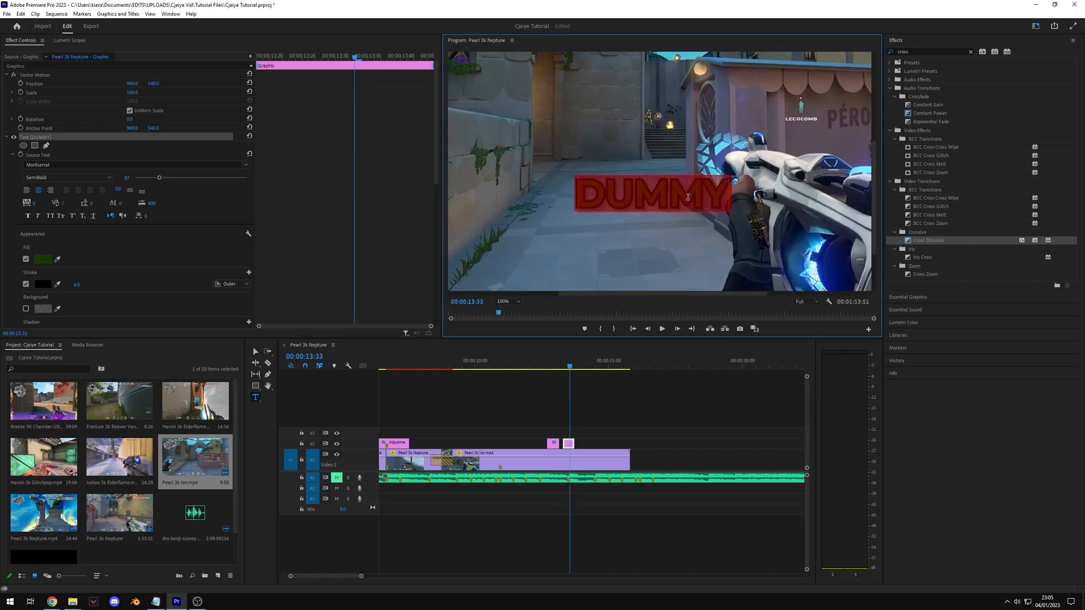
type("TEXT")
left_click(626, 400)
Duplicate the TEXT title clip once more and change the new copy's wording to TEST.
left_click_drag(569, 443, 584, 445)
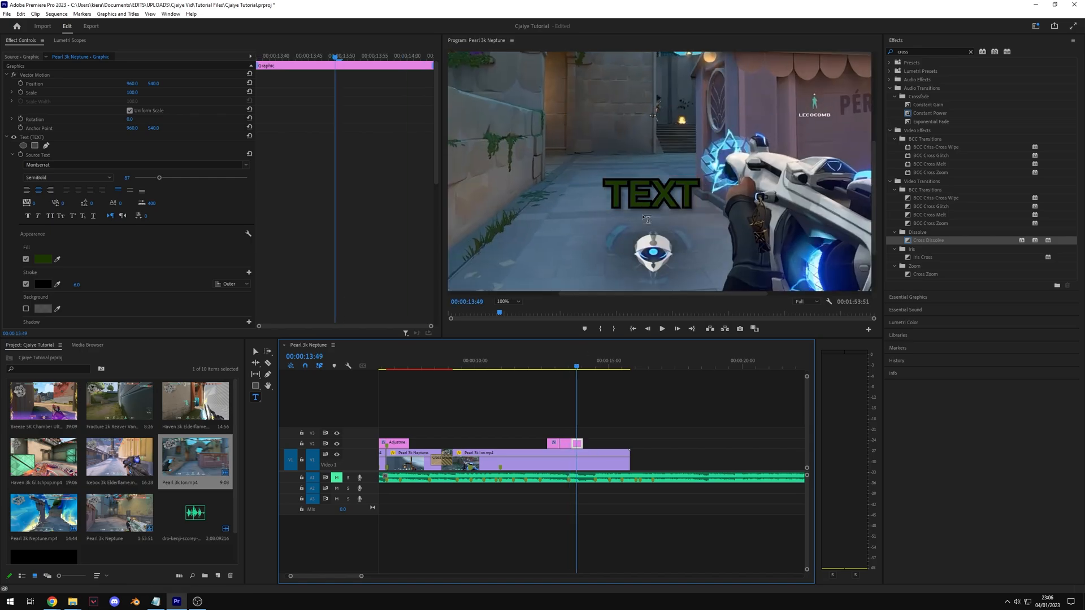
left_click(682, 188)
left_click(582, 407)
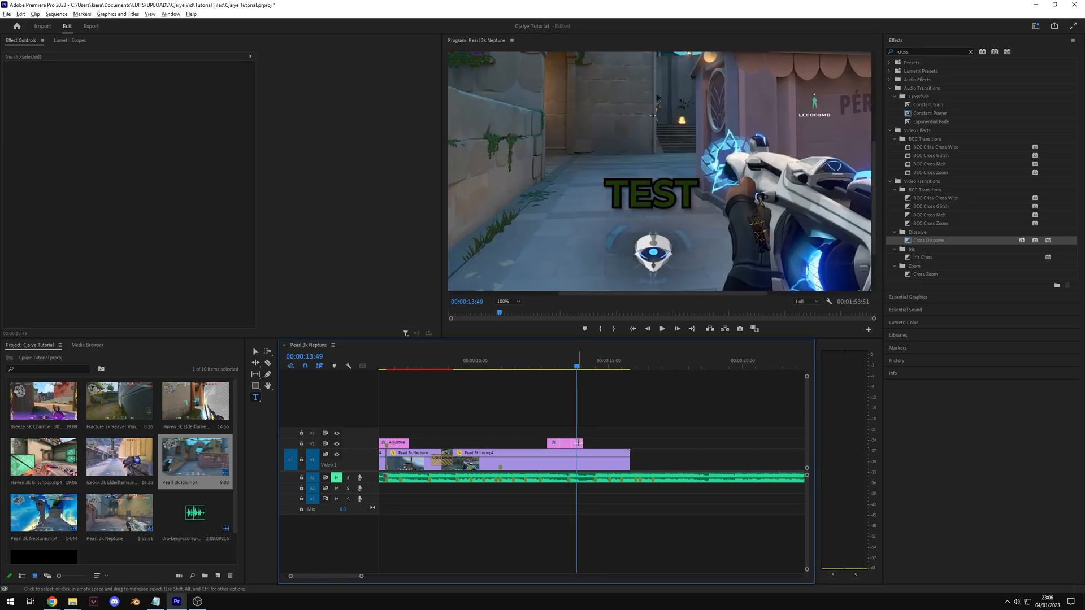
Duplicate the TEST title clip and change the fourth title's wording to SUBTITLE.
left_click_drag(579, 444, 590, 444)
left_click_drag(594, 366, 589, 366)
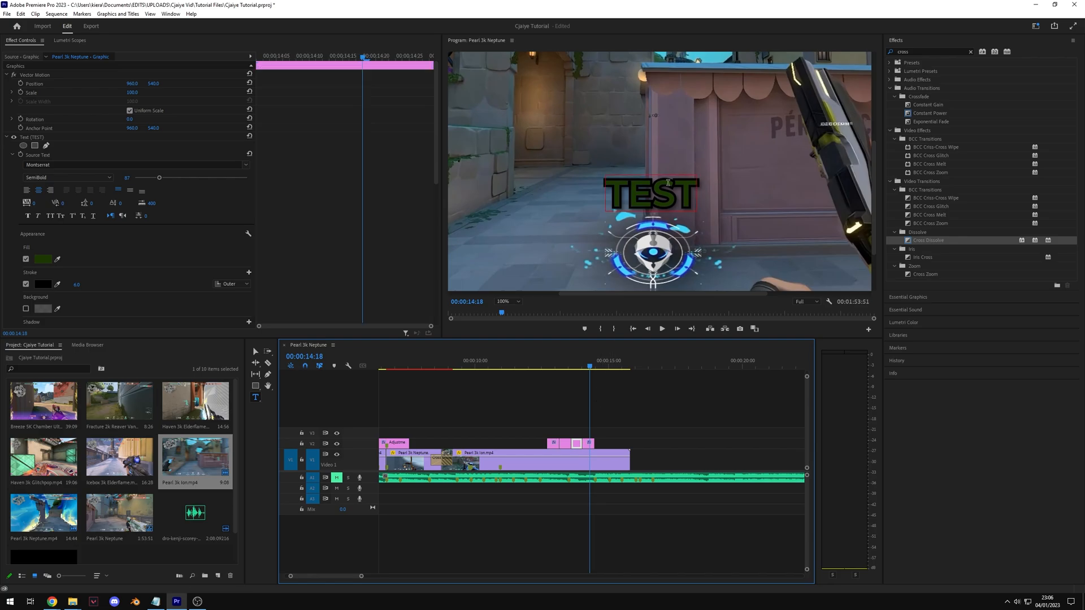
left_click(682, 419)
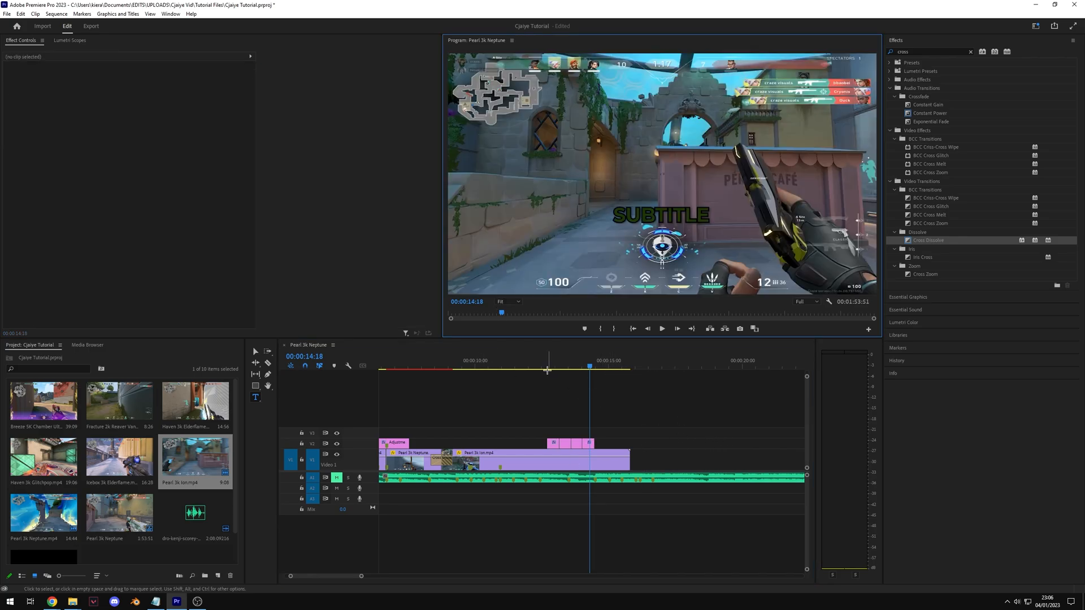
Play back the sequence of four word titles from just before the first one.
left_click(542, 369)
key("space")
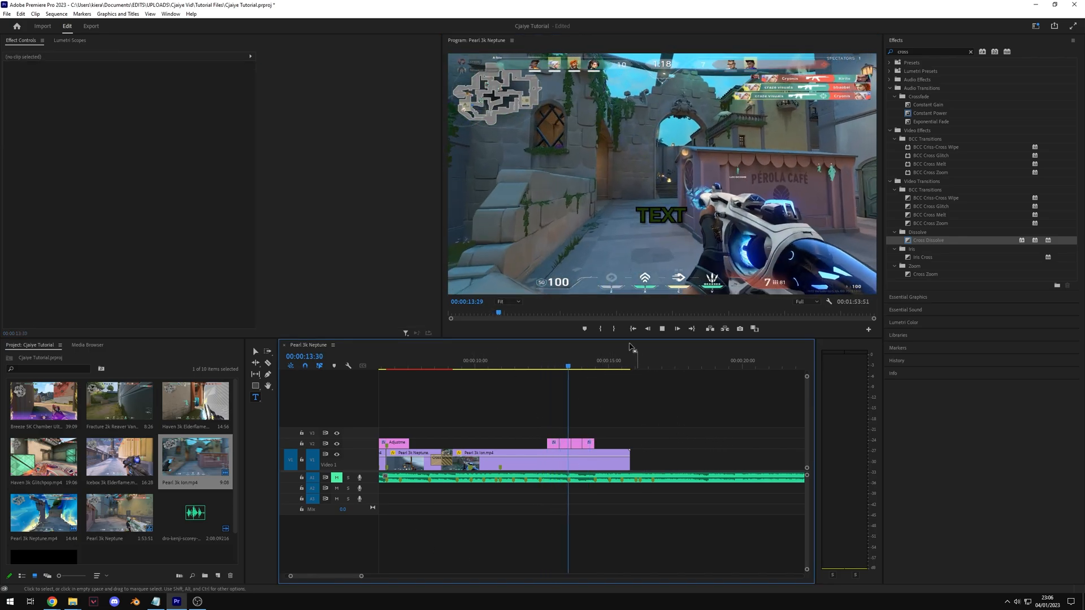
left_click(544, 365)
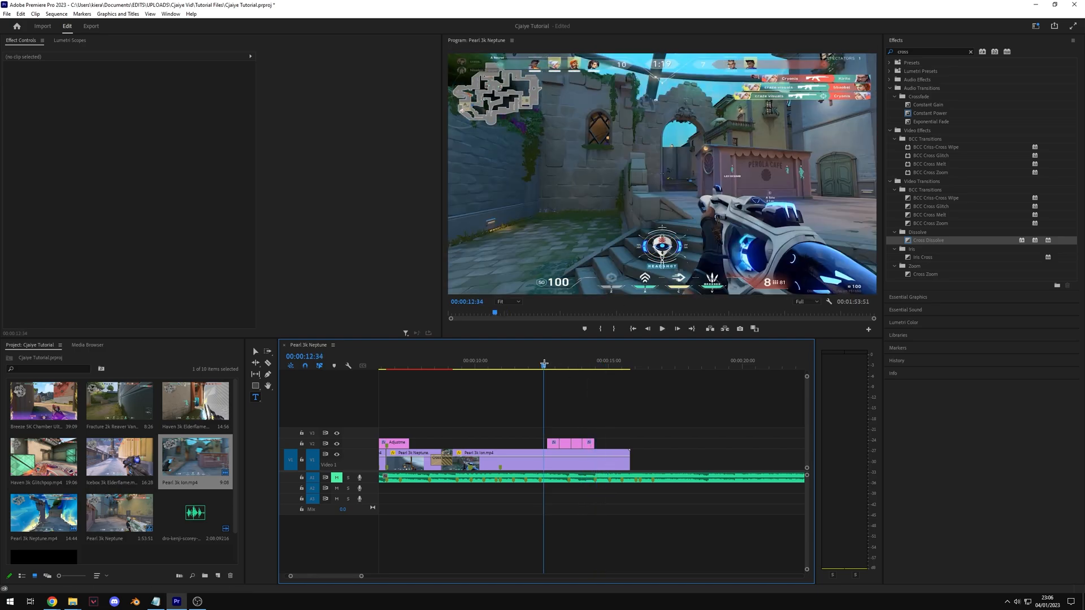
key("space")
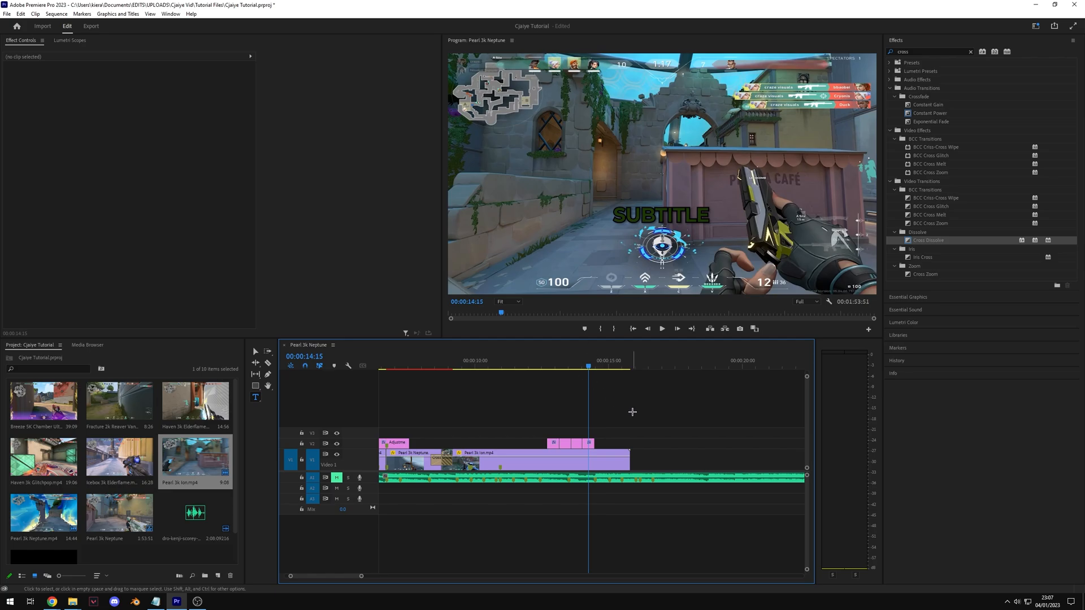
Start Opacity keyframing on the SUBTITLE text with a 100% keyframe at 00:00:14:24.
mouse_move(589, 366)
left_mouse_down()
mouse_move(605, 366)
mouse_move(592, 365)
left_mouse_up()
left_click(589, 443)
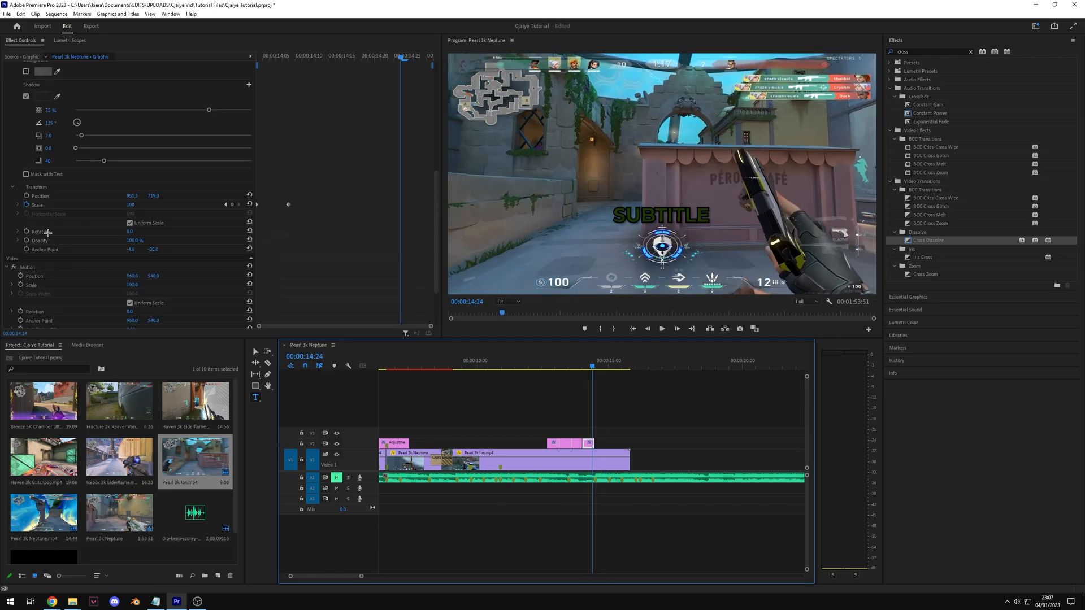
left_click(26, 240)
key("space")
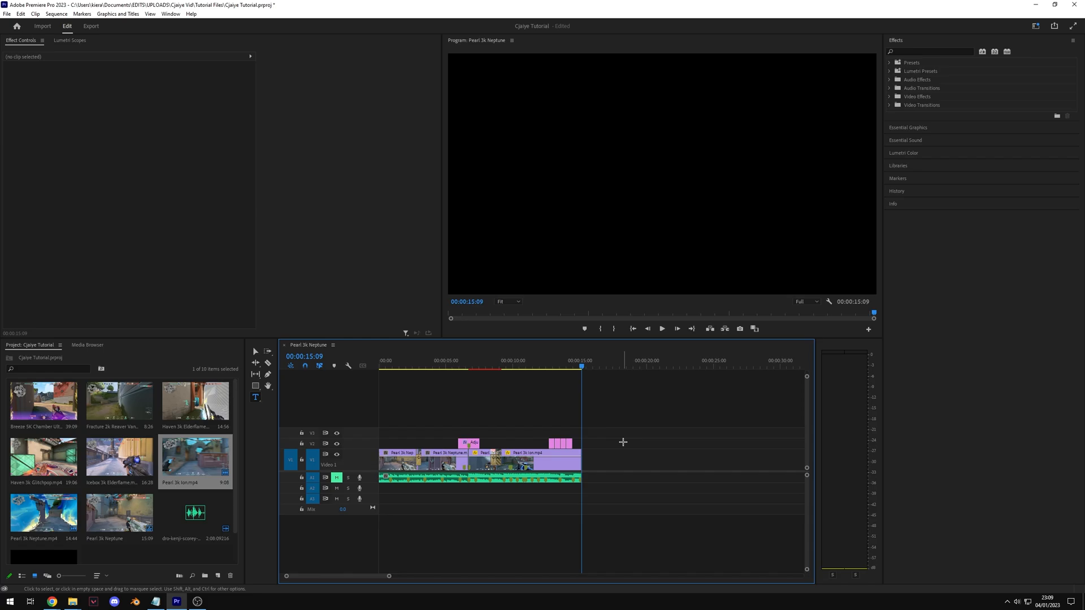
Search the effects for rsmb and select the RSMB video effect.
left_click(578, 361)
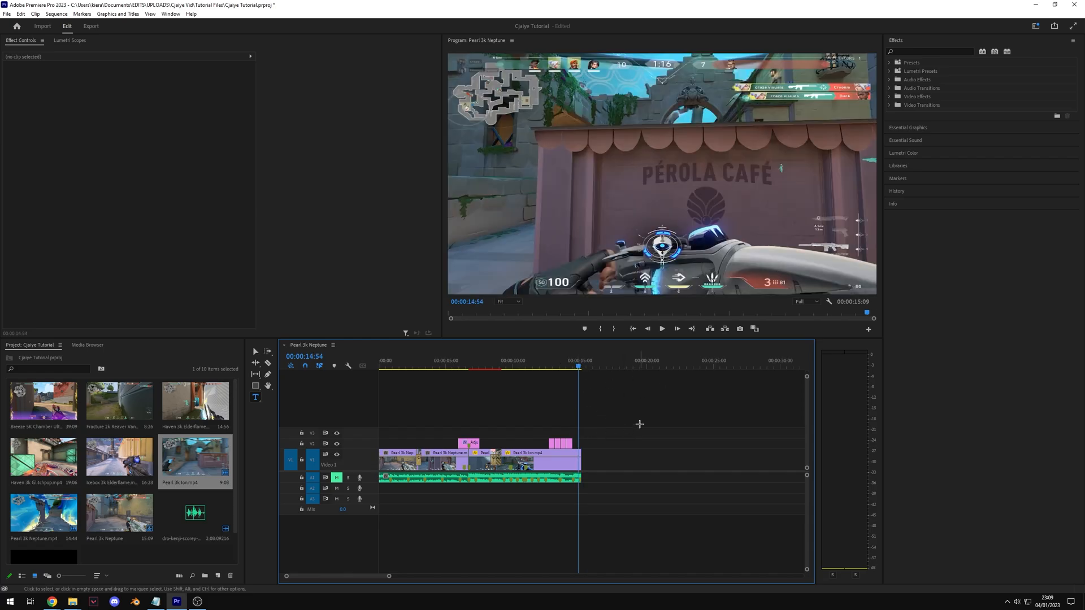
left_click(913, 50)
type("r")
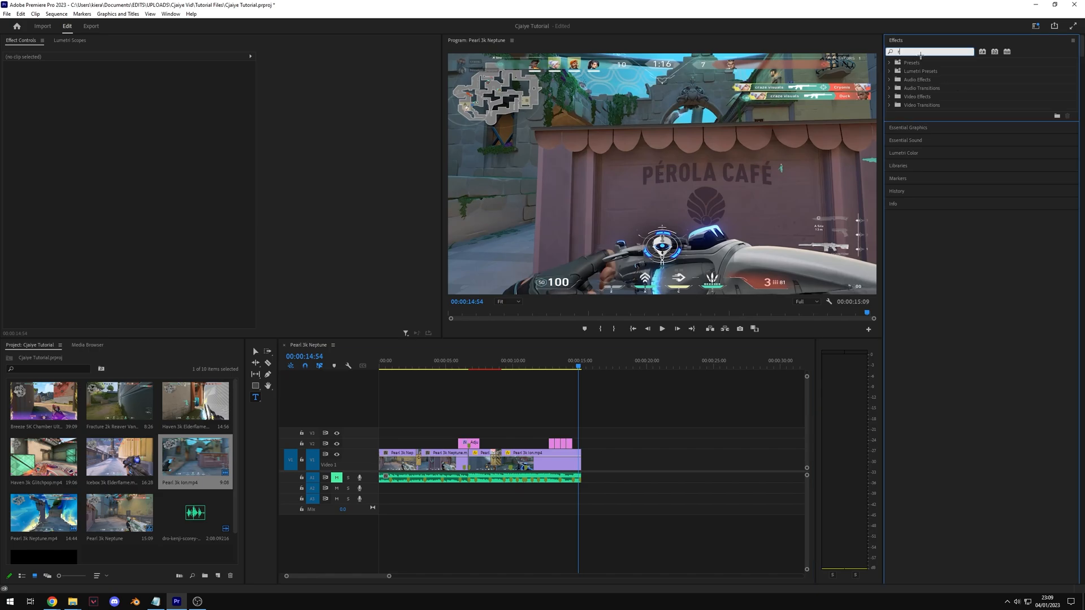
type("smb")
left_click(935, 113)
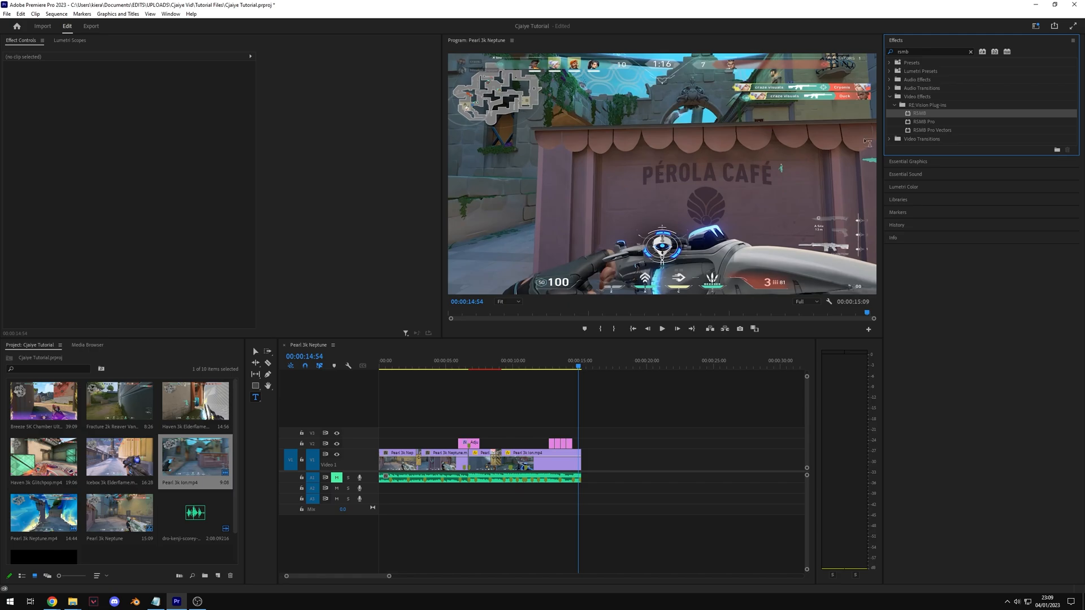
Nest all the clips in the Pearl 3k Neptune timeline into one sequence named rsmb.
left_click(613, 455)
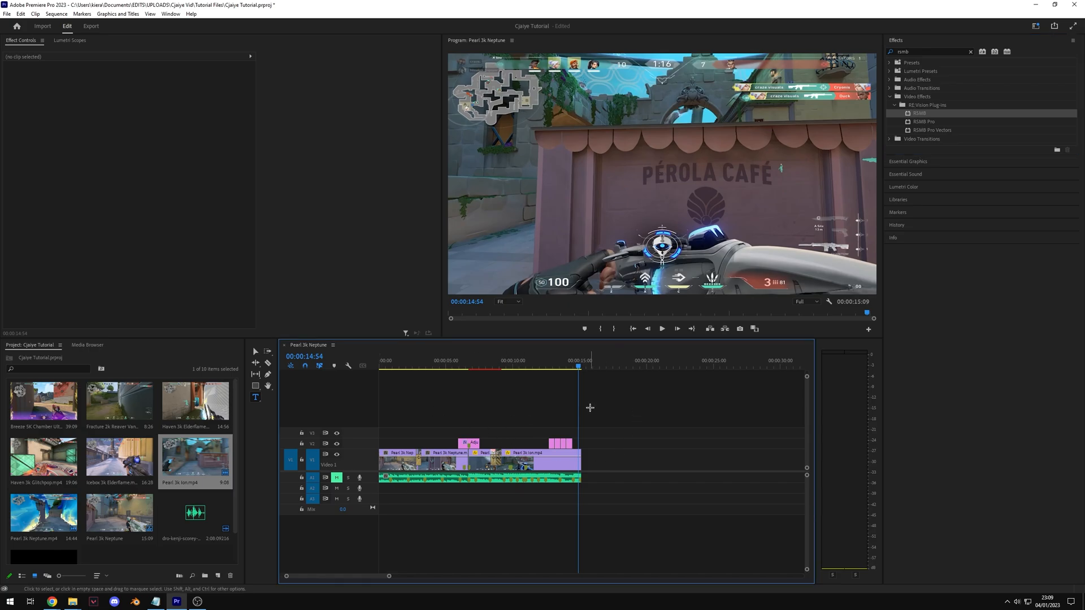
left_click_drag(631, 406, 390, 520)
right_click(525, 459)
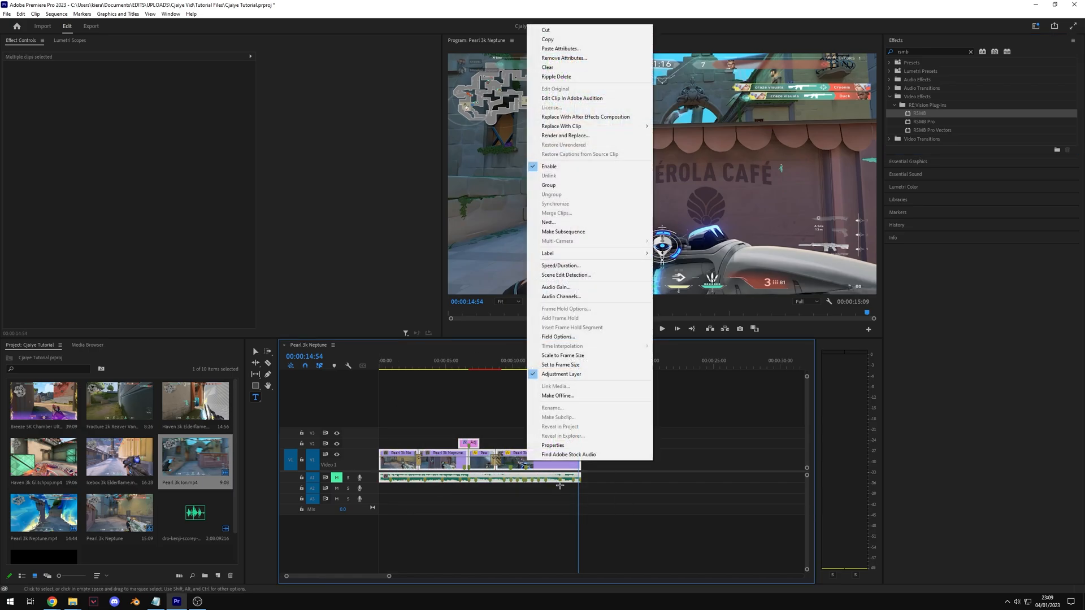
left_click(569, 223)
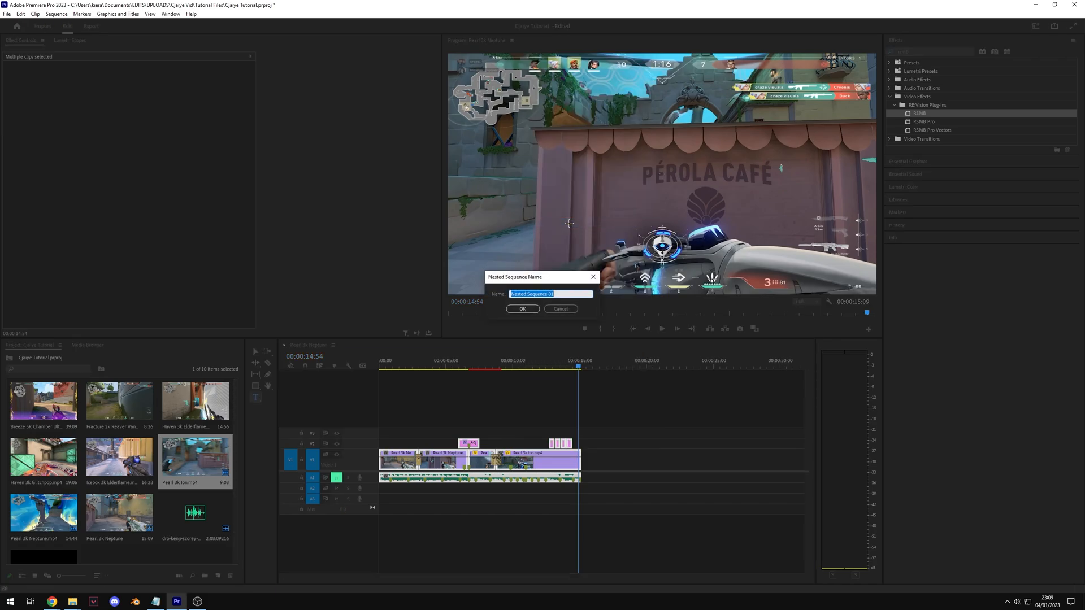
type("rsmb")
key("Return")
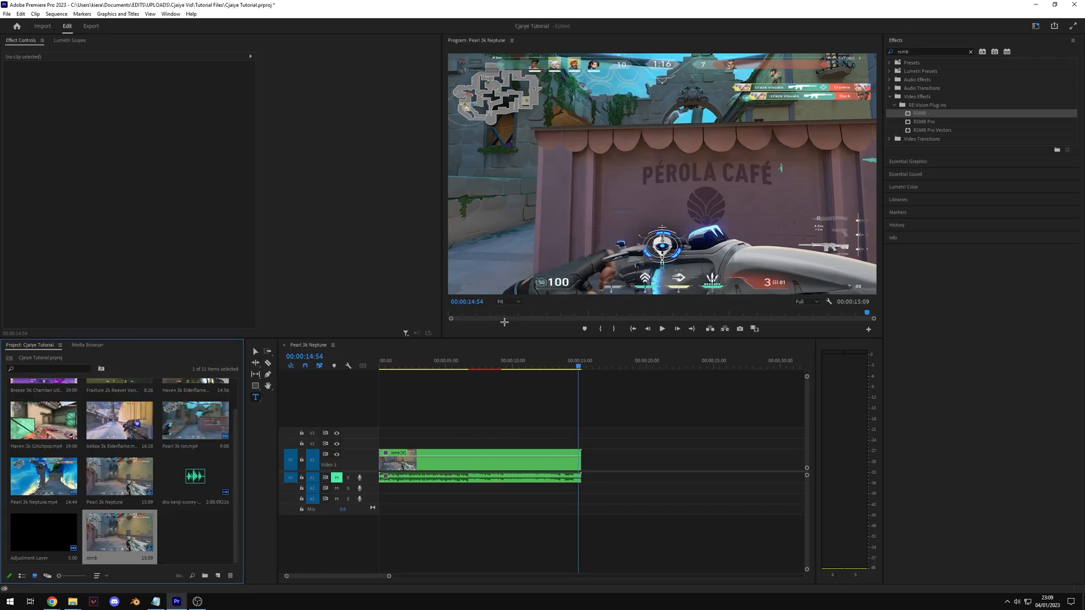
Apply the RSMB effect to the nested rsmb clip with its default settings.
left_click(439, 365)
left_click(497, 366)
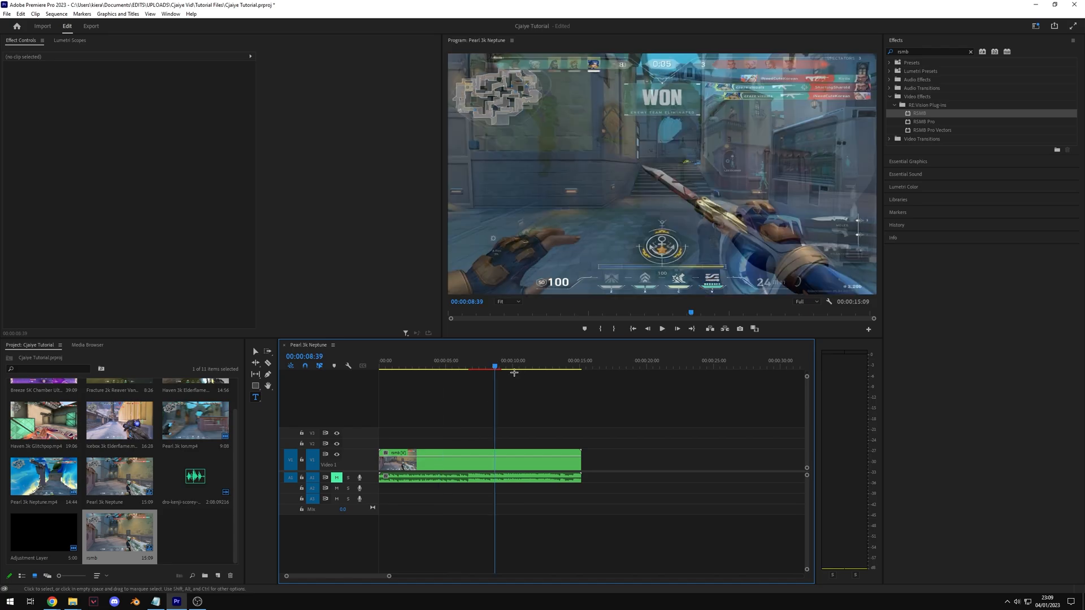
left_click(523, 365)
left_click_drag(919, 113, 548, 464)
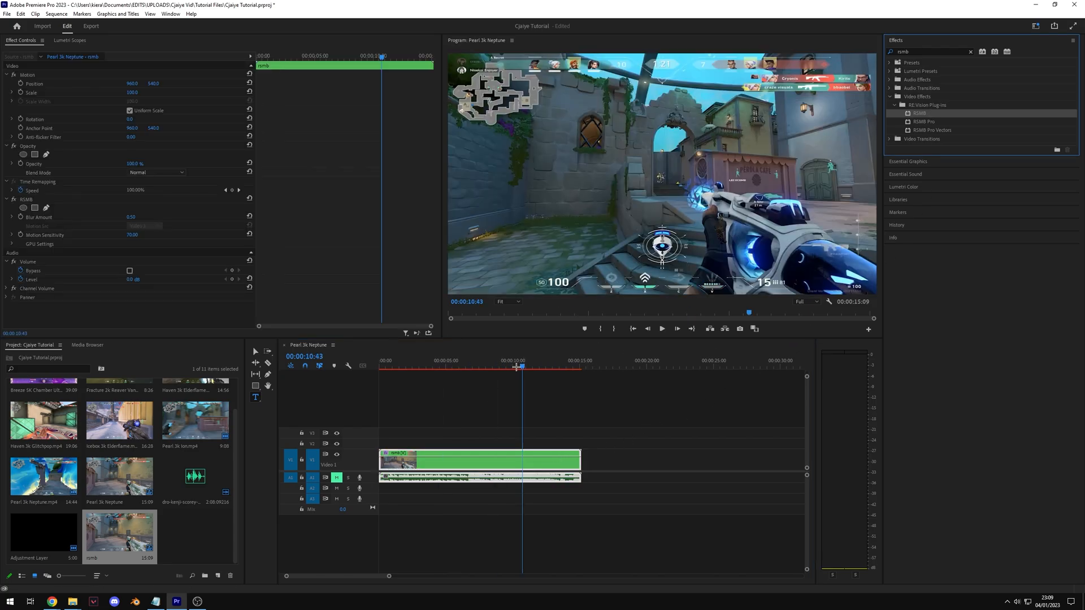
left_click(574, 411)
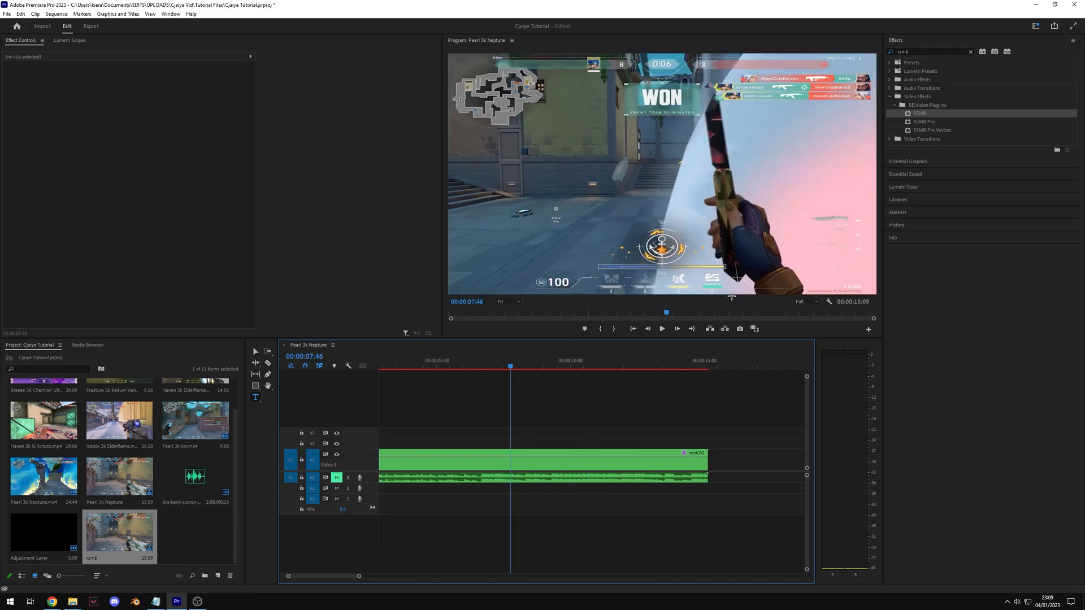
Zoom the program preview to 100% and frame the moving knife at 00:00:07:46.
key("v")
left_click(729, 297)
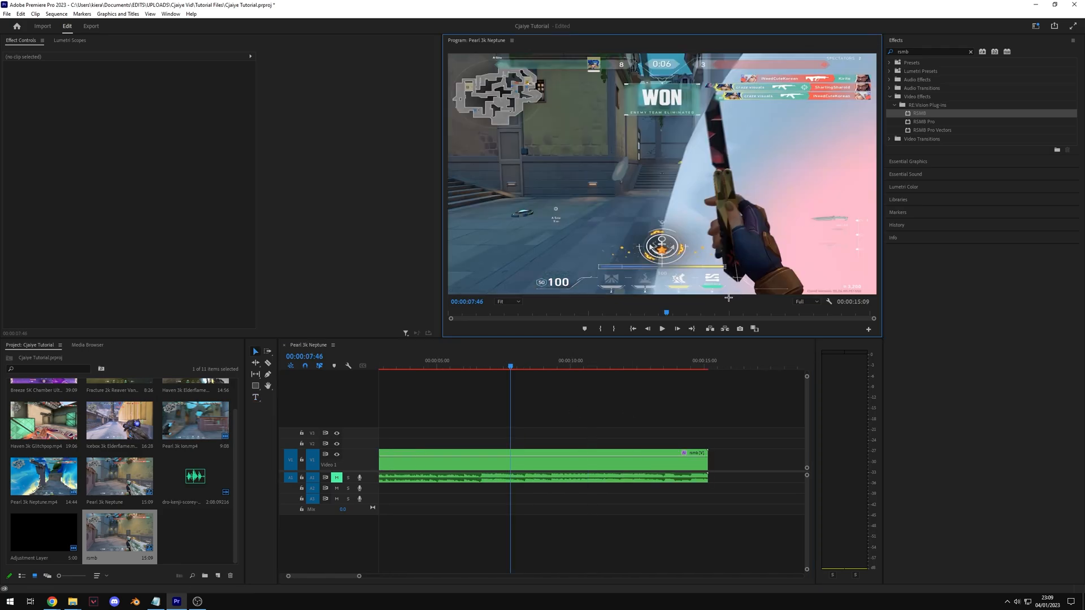
left_click(507, 301)
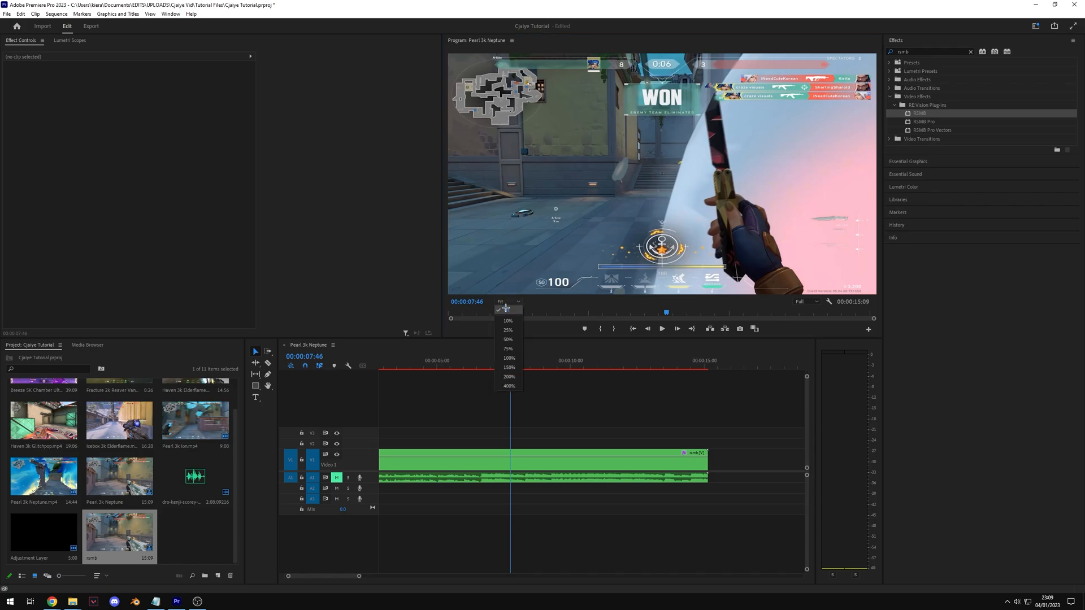
left_click(509, 358)
left_click_drag(681, 294, 733, 294)
left_click_drag(874, 197, 877, 164)
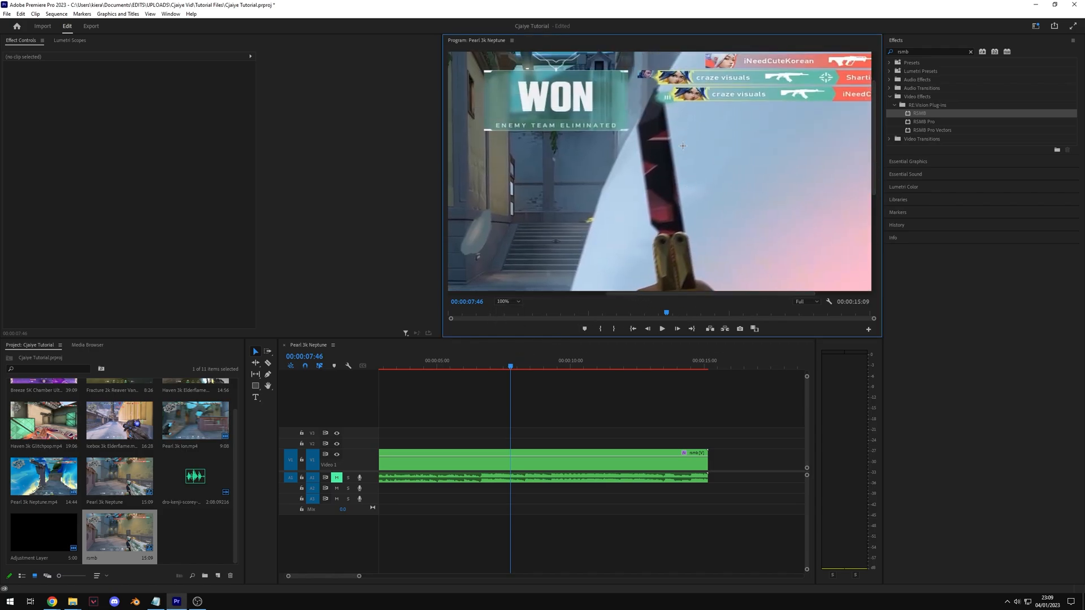
Switch the nested clip's RSMB effect off and on to compare the motion blur, and return the preview to Fit.
left_click(589, 461)
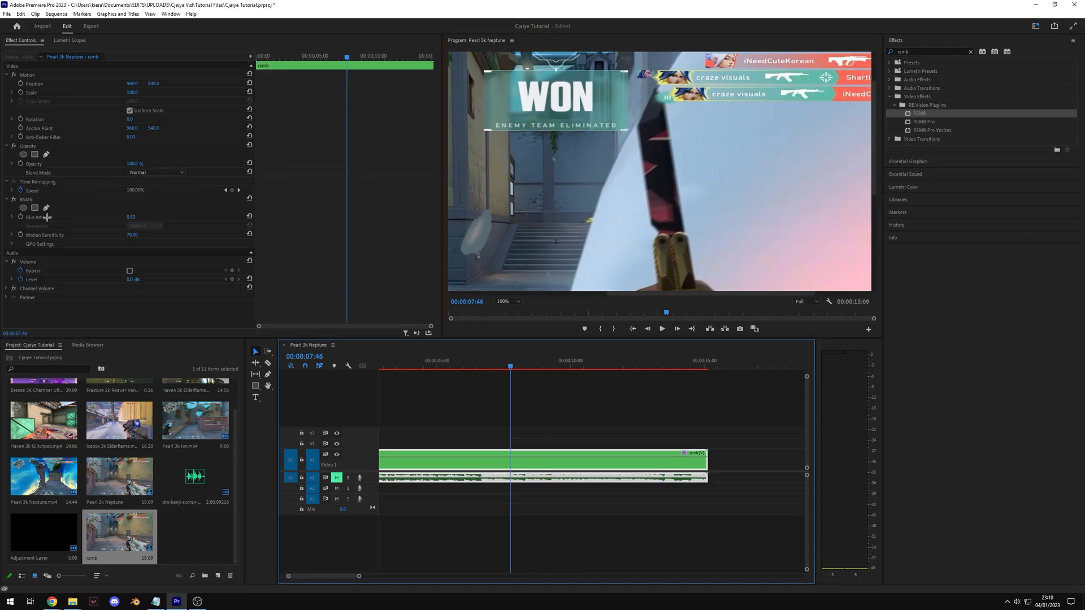
left_click(12, 200)
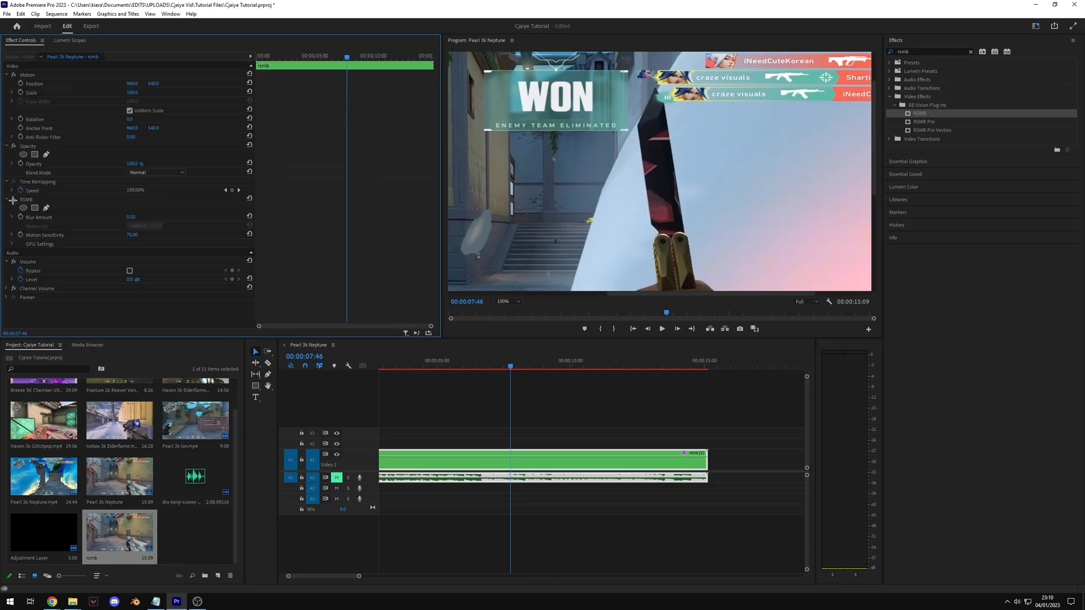
left_click(13, 200)
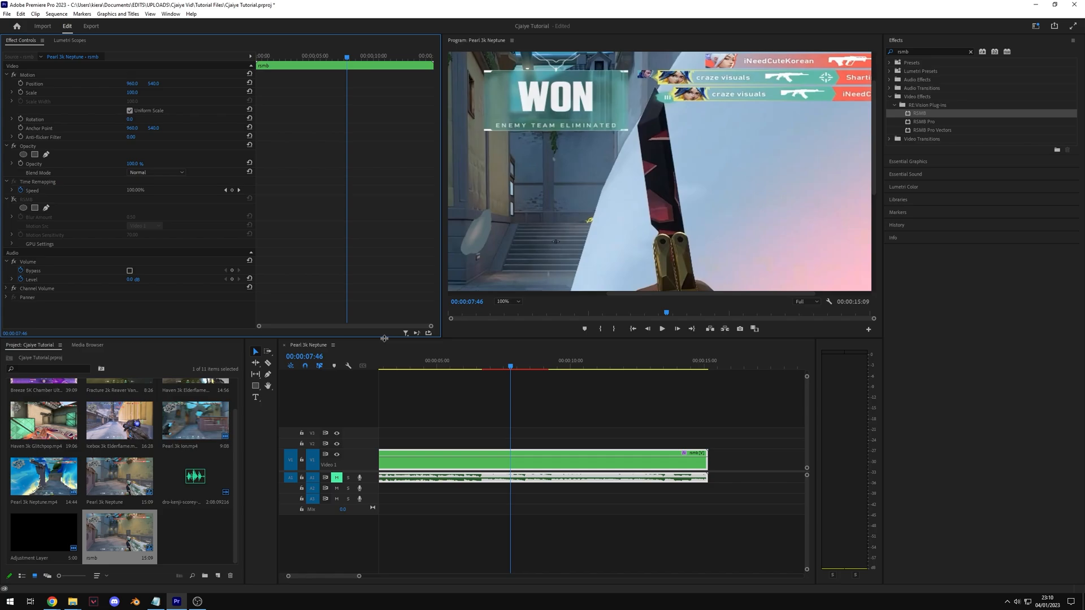
left_click(13, 199)
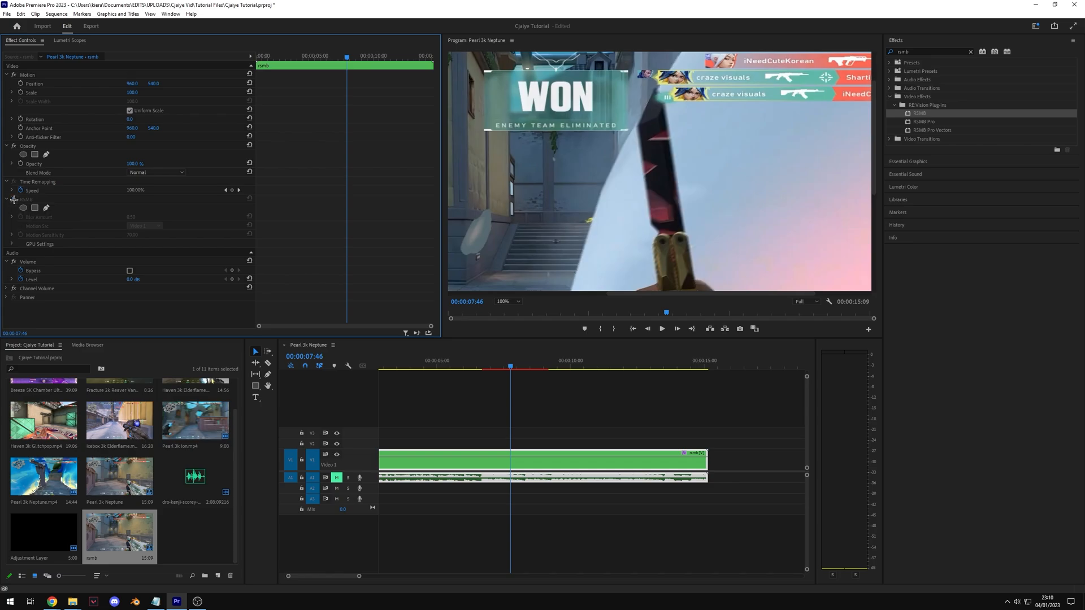
left_click(507, 301)
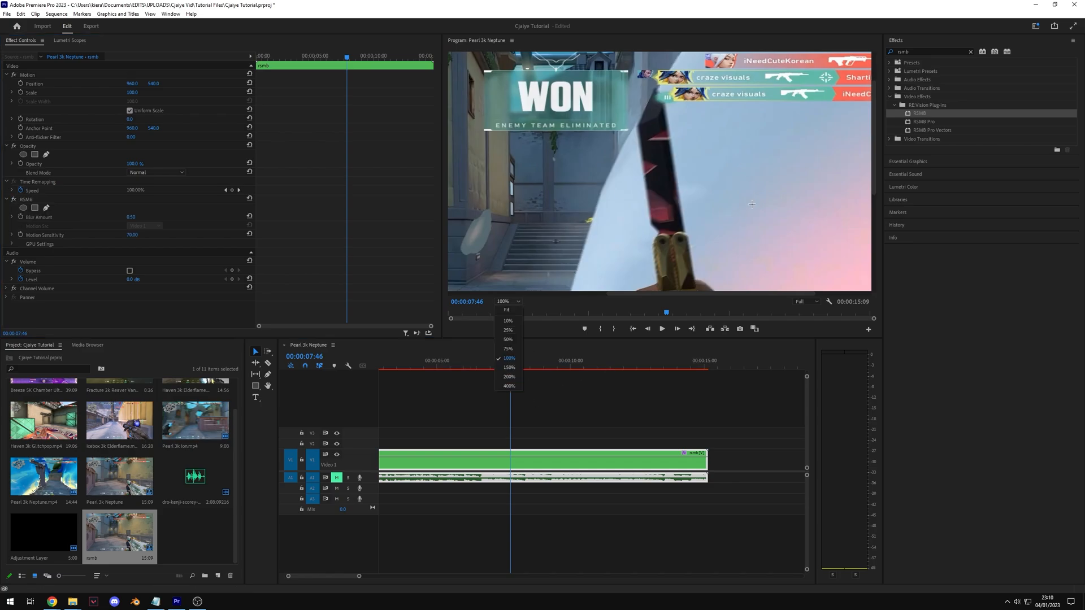
left_click(506, 310)
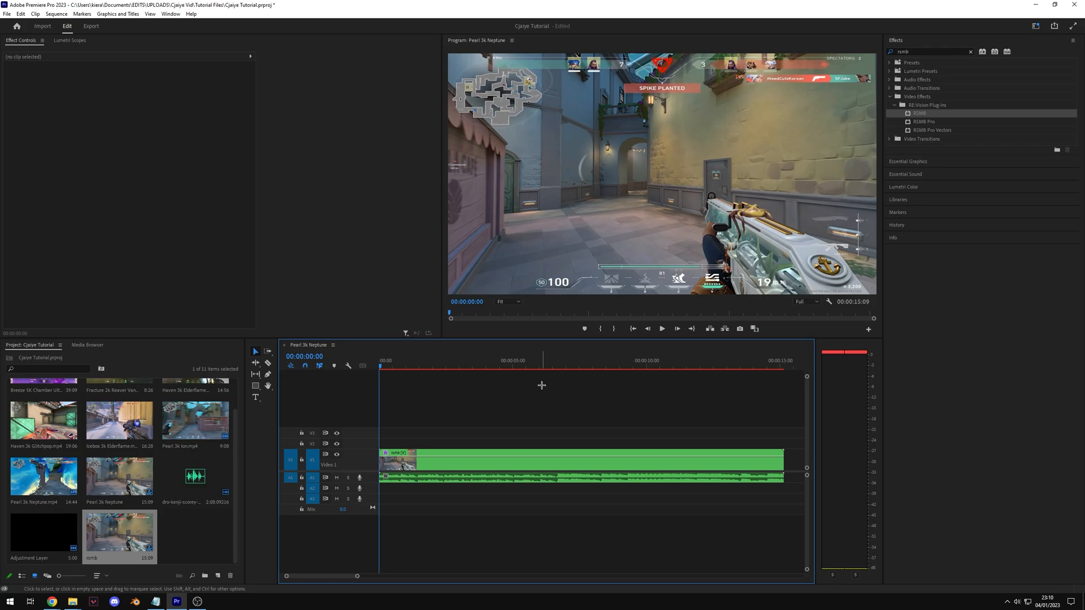
Play the start of the nested edit, and open the rsmb nest to review its original clips before closing it.
key("space")
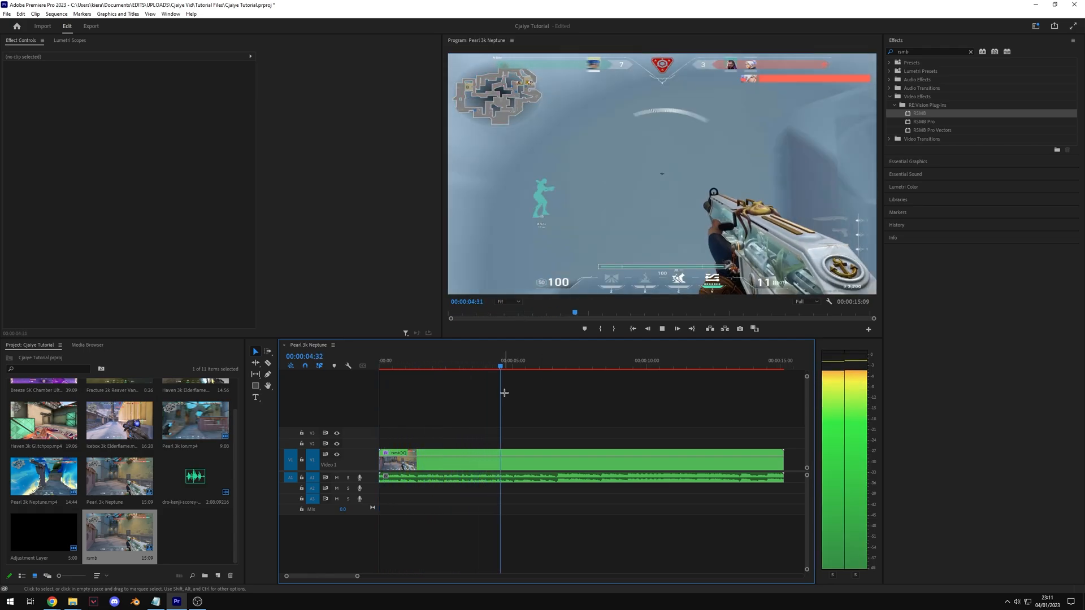
key("Home")
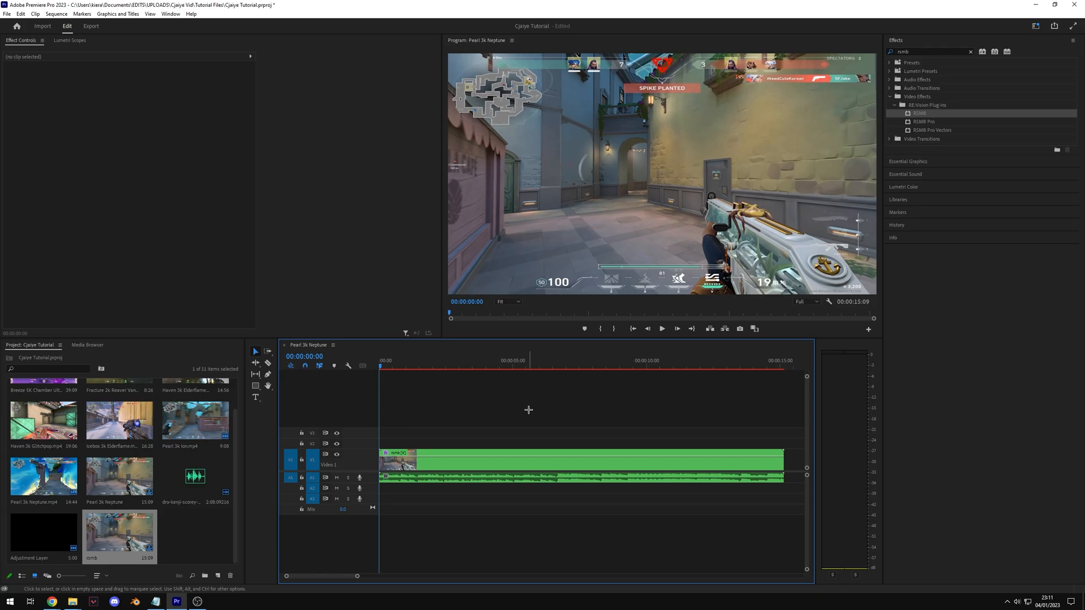
double_click(519, 463)
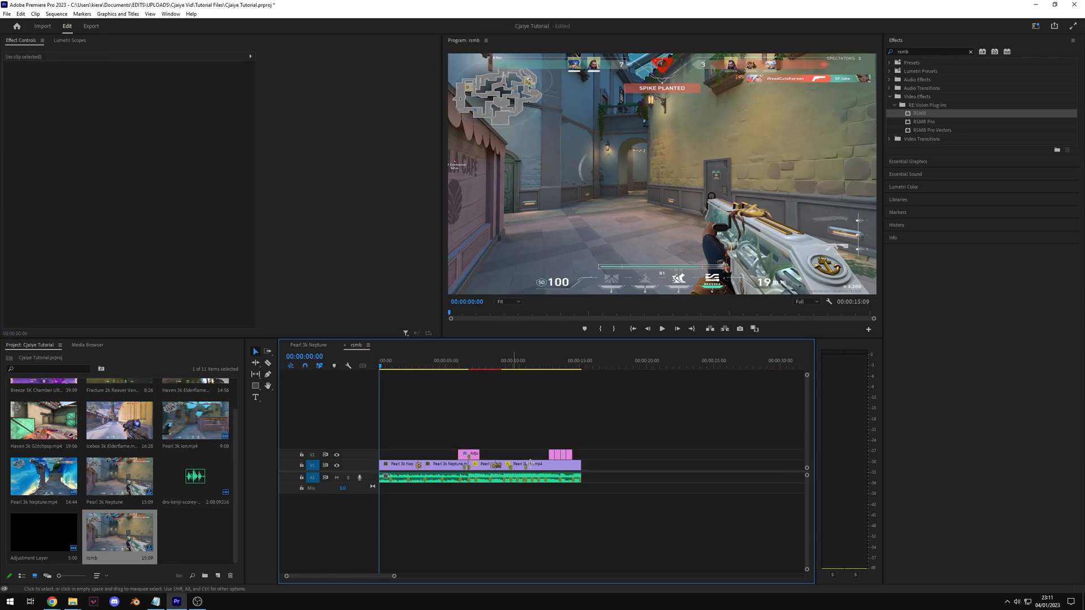
left_click(445, 366)
left_click(535, 366)
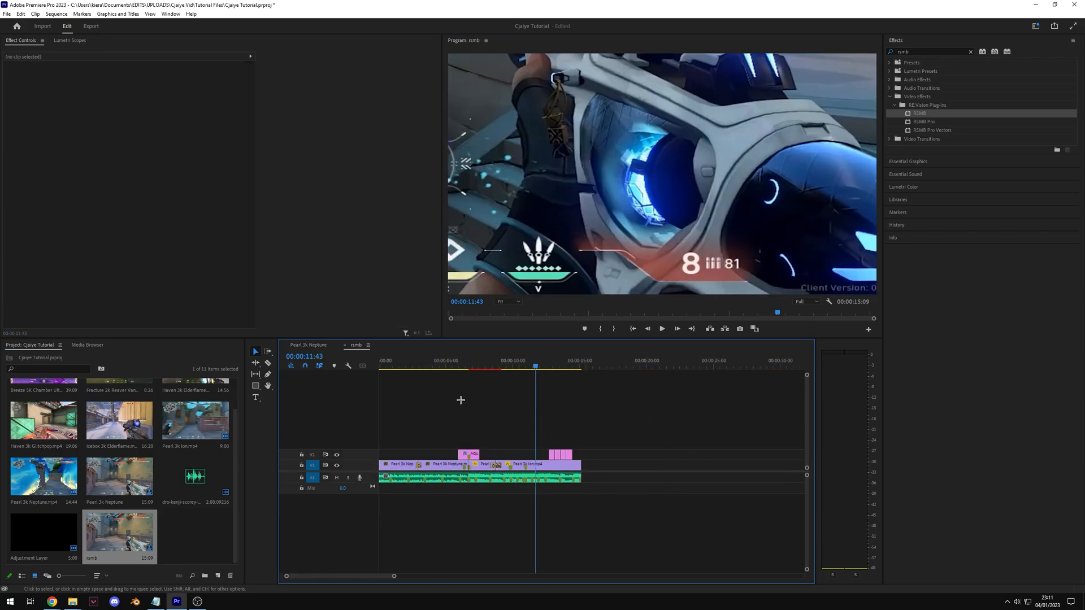
left_click(345, 345)
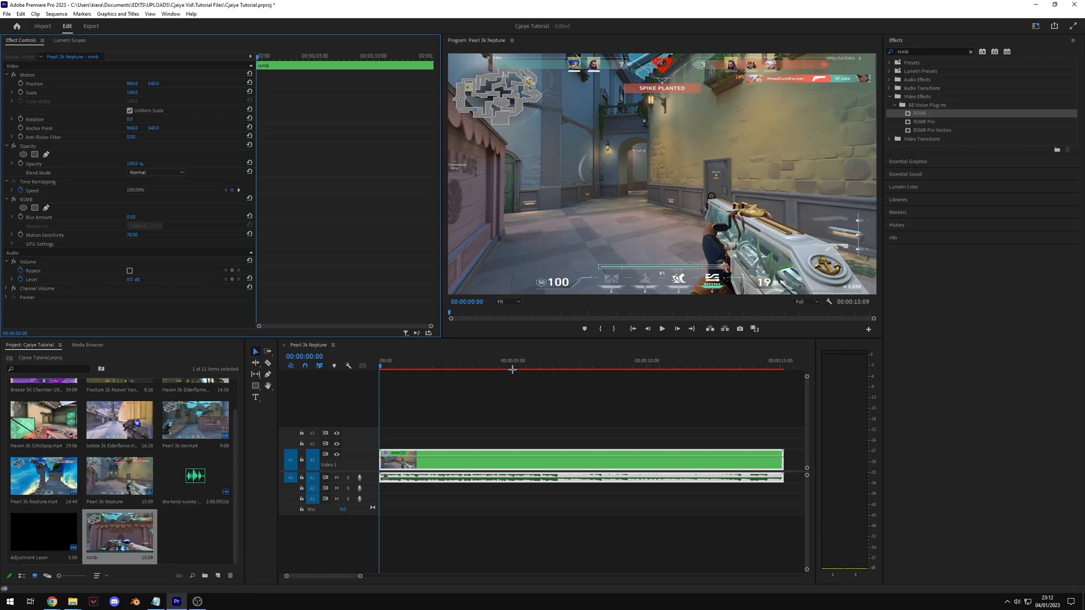
Mark the range from the sequence start to 00:00:10:53 and render its effects in to out.
key("i")
left_click(669, 364)
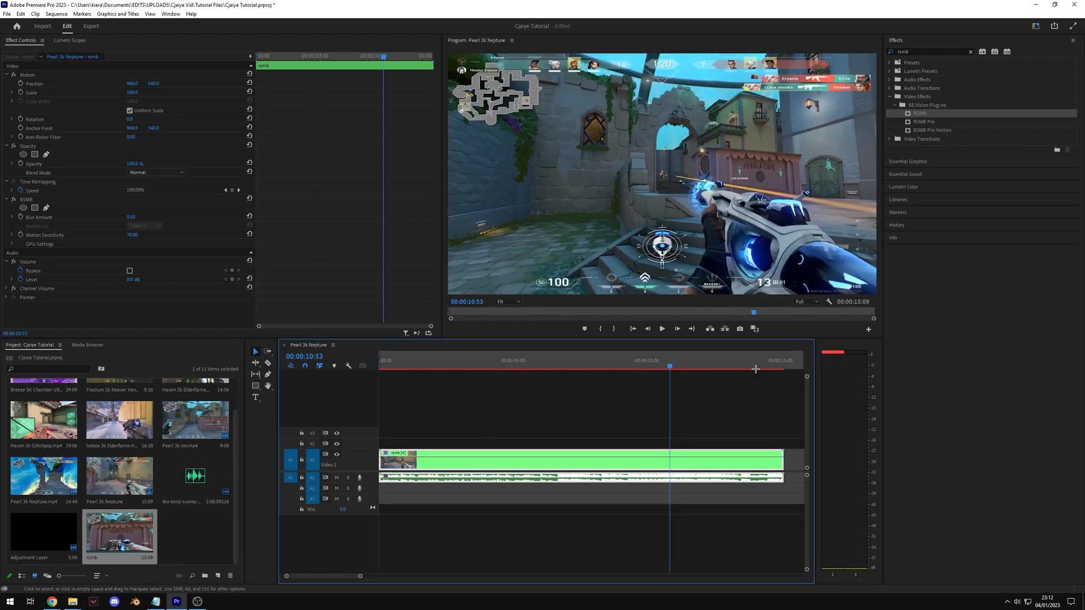
key("o")
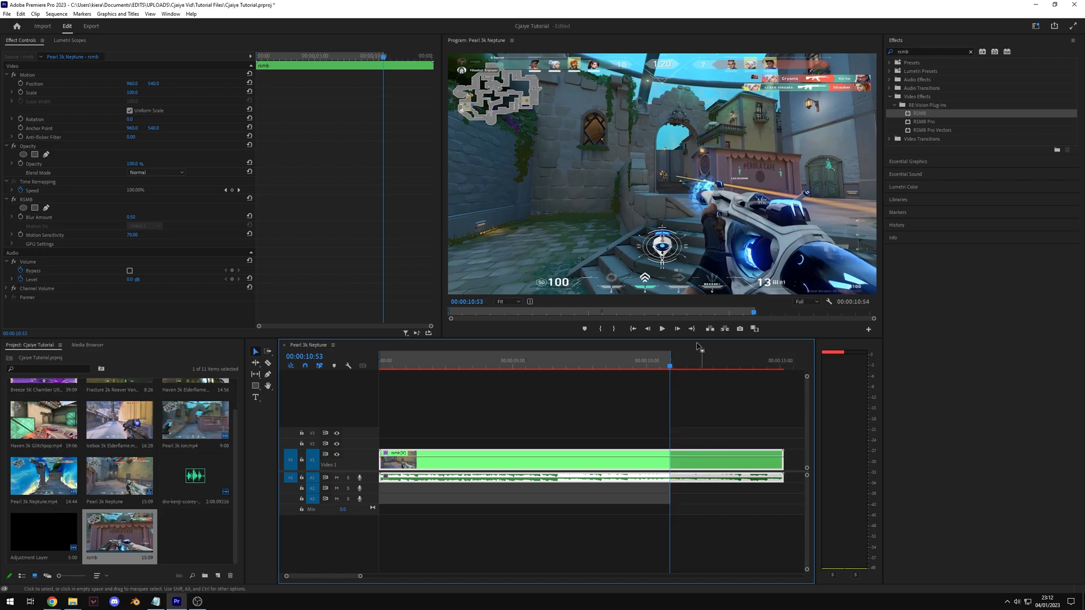
left_click(523, 364)
left_click(57, 13)
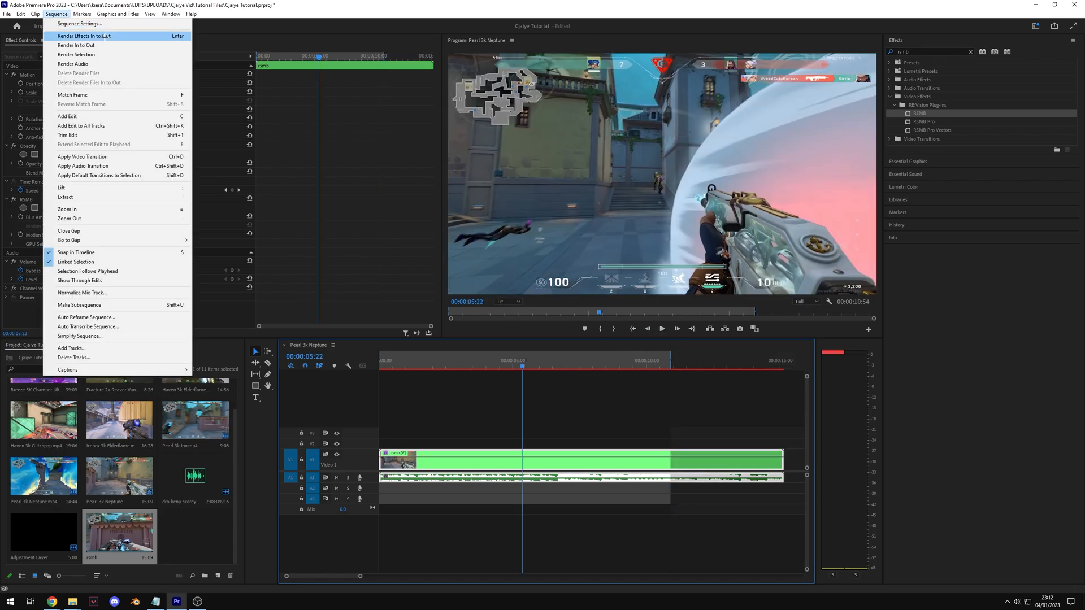
left_click(105, 35)
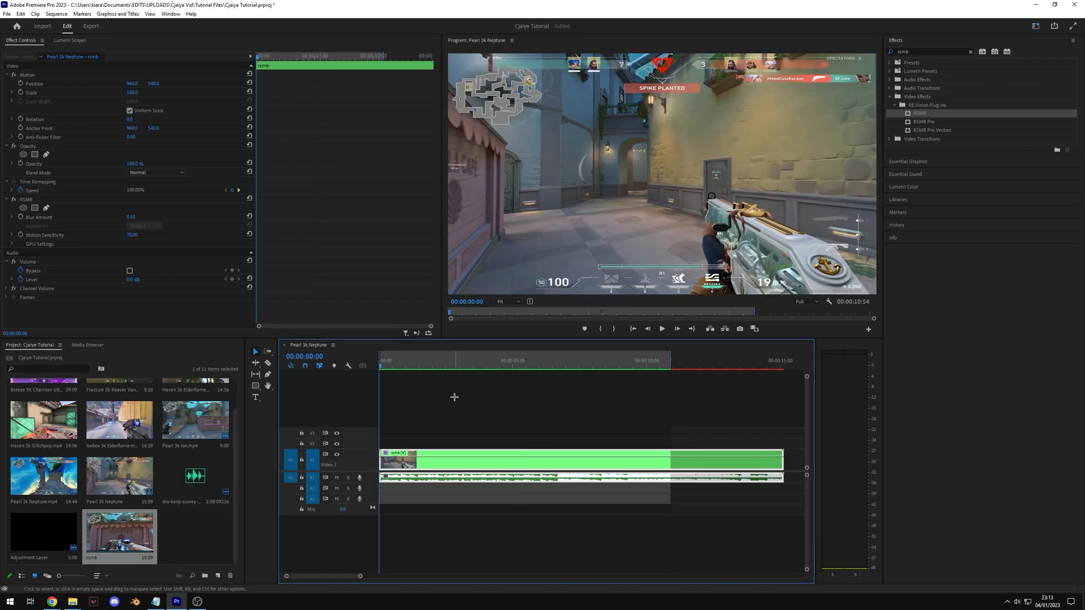
Play back the rendered range from the start in a maximized Program monitor.
left_click(57, 14)
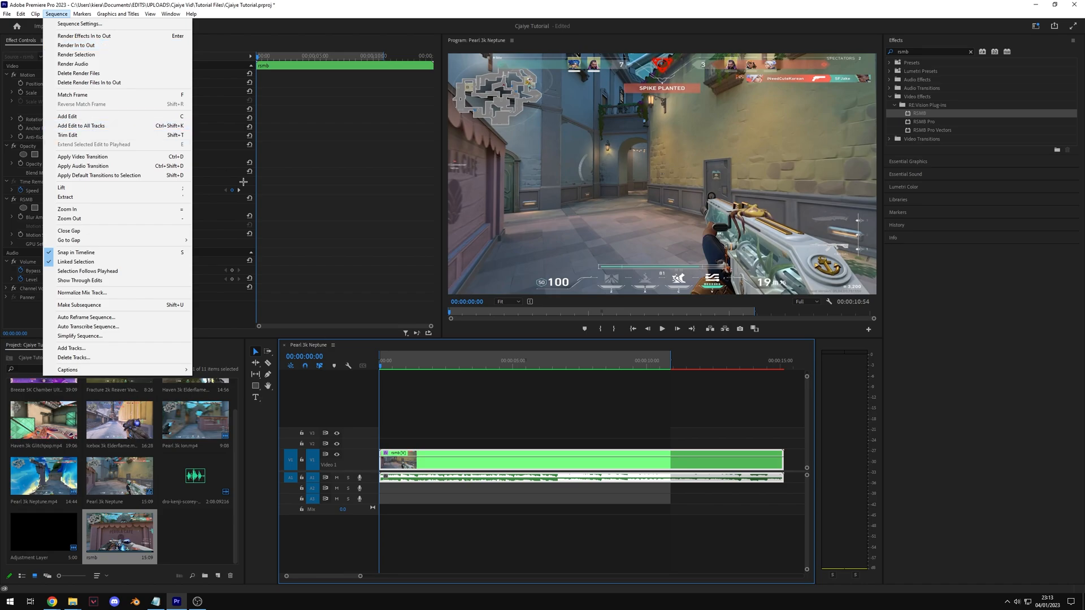
left_click(443, 400)
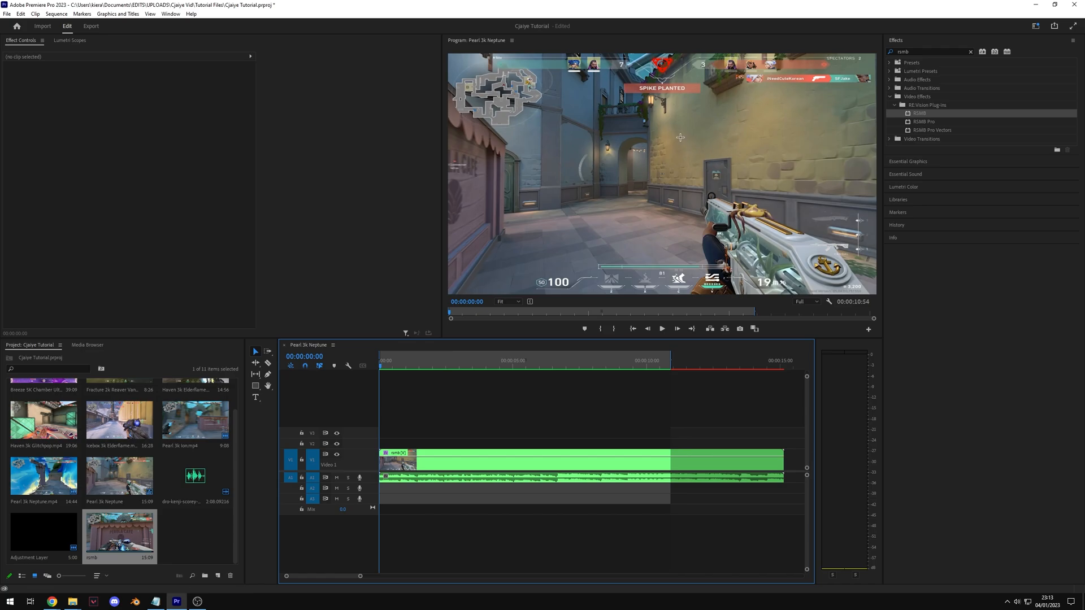
key("Return")
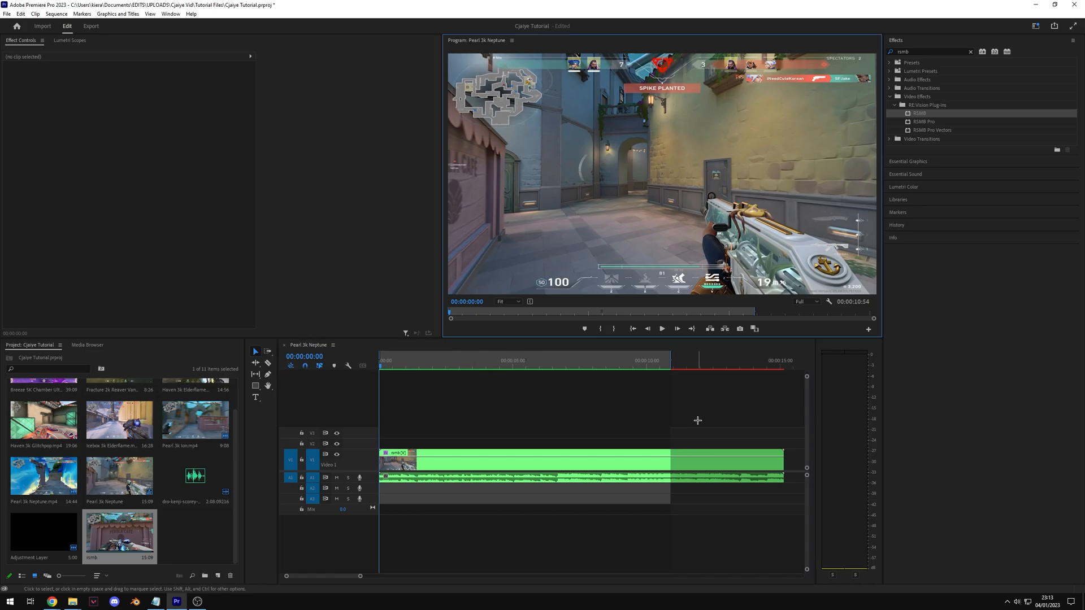
key("grave")
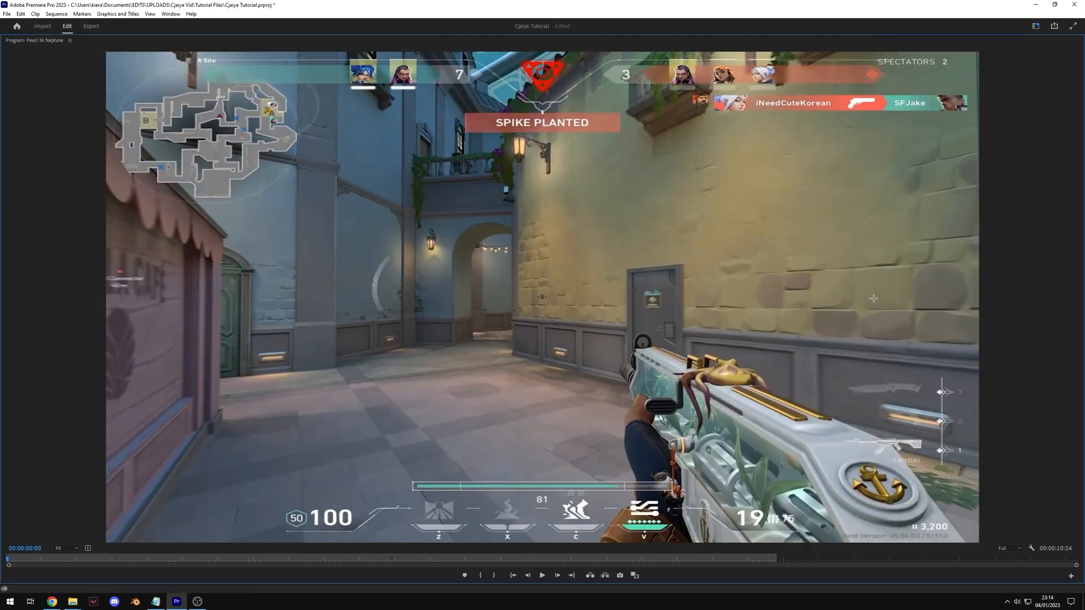
key("space")
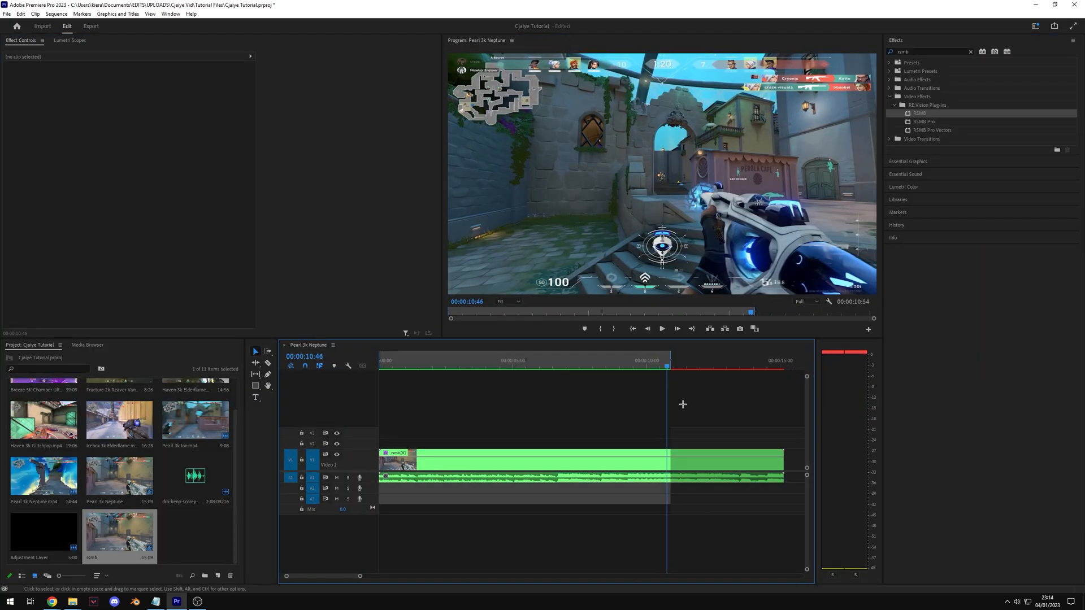
Save the project and clear the sequence's in and out points.
key("ctrl+s")
key("minus")
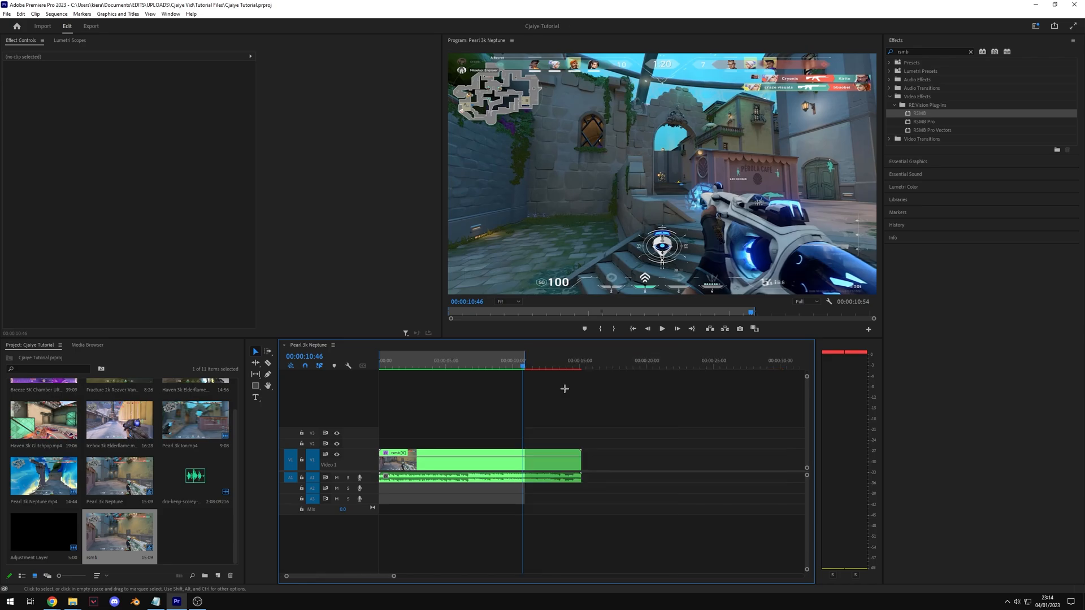
left_click(453, 365)
key("ctrl+shift+x")
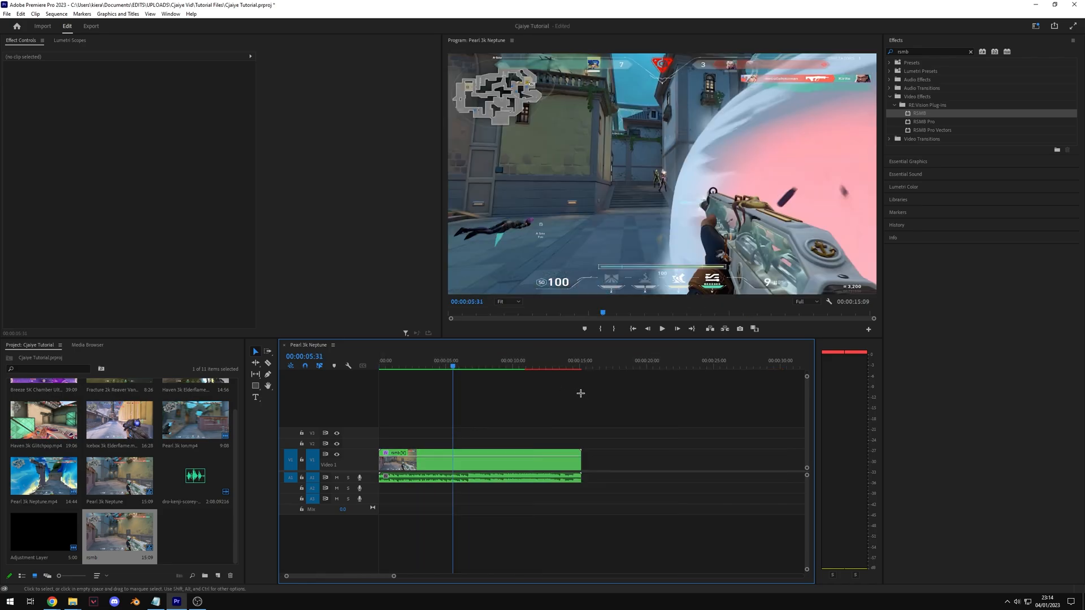
Open the export settings for the Pearl 3k Neptune sequence and expand the video options.
left_click(95, 28)
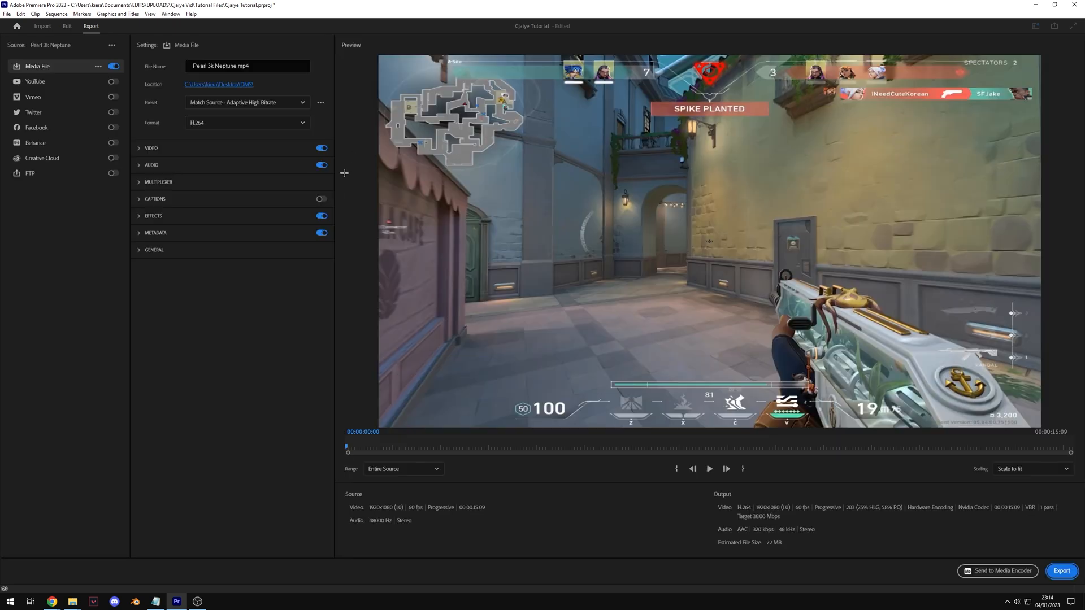
left_click(249, 151)
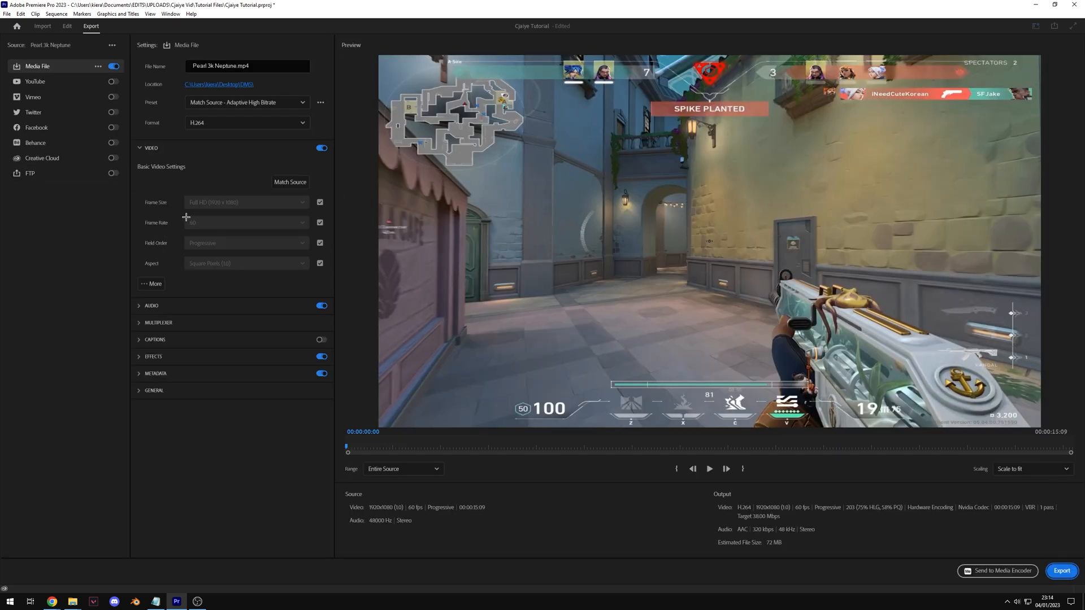